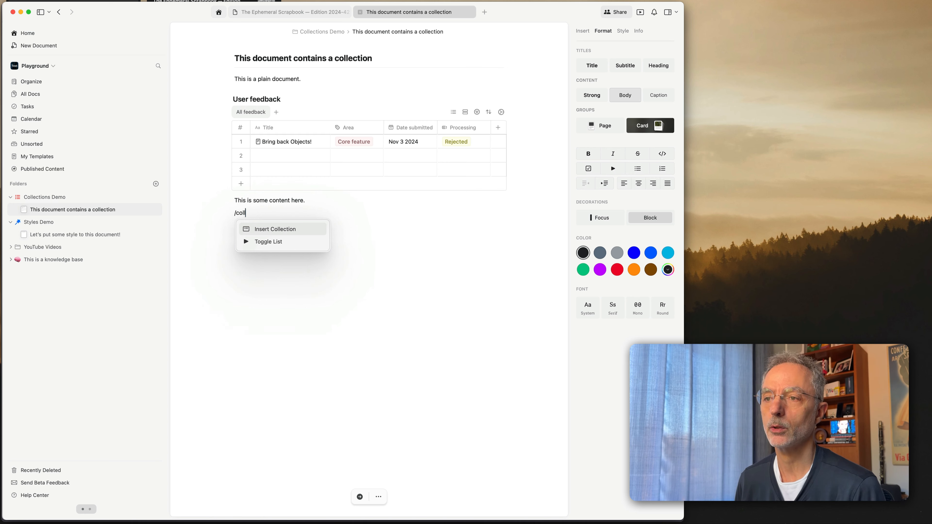
- Insert a collection below the line "This is some content here." and rename it "A new collection"
key(Return)
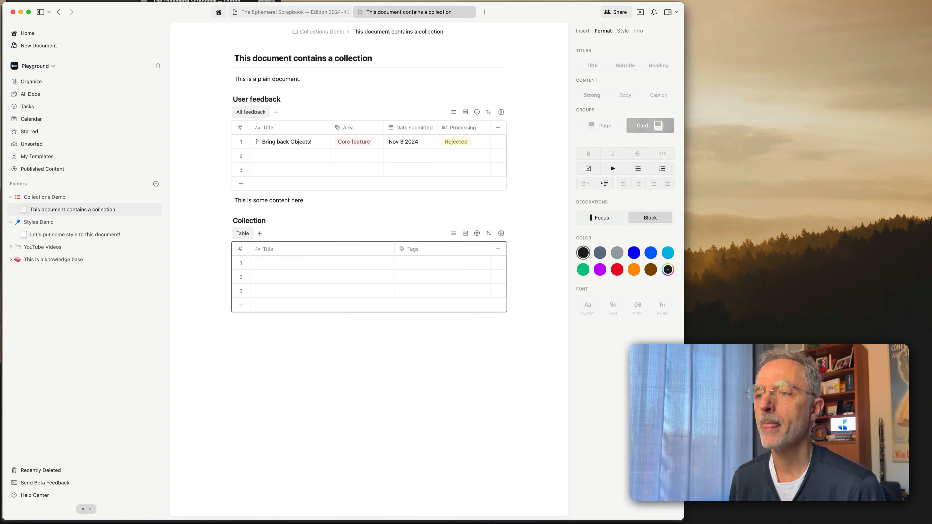
click(250, 220)
click(273, 221)
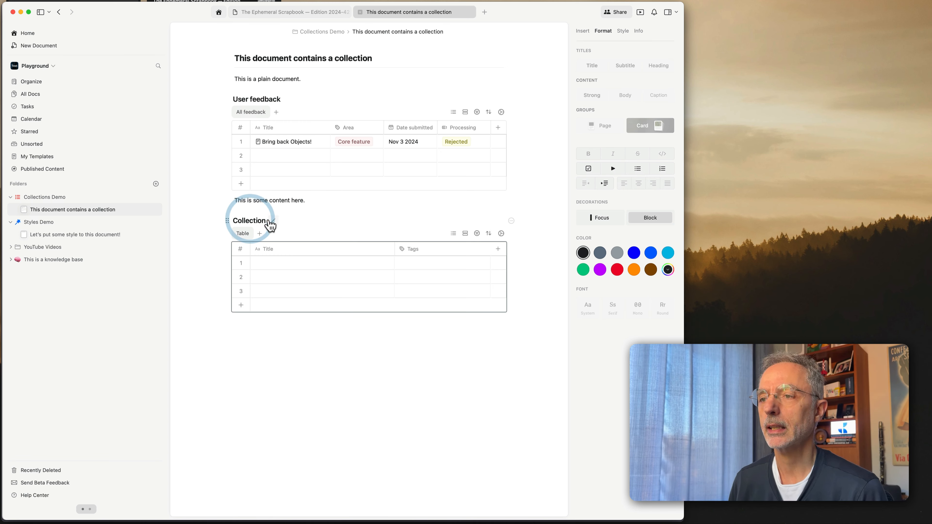
double_click(243, 257)
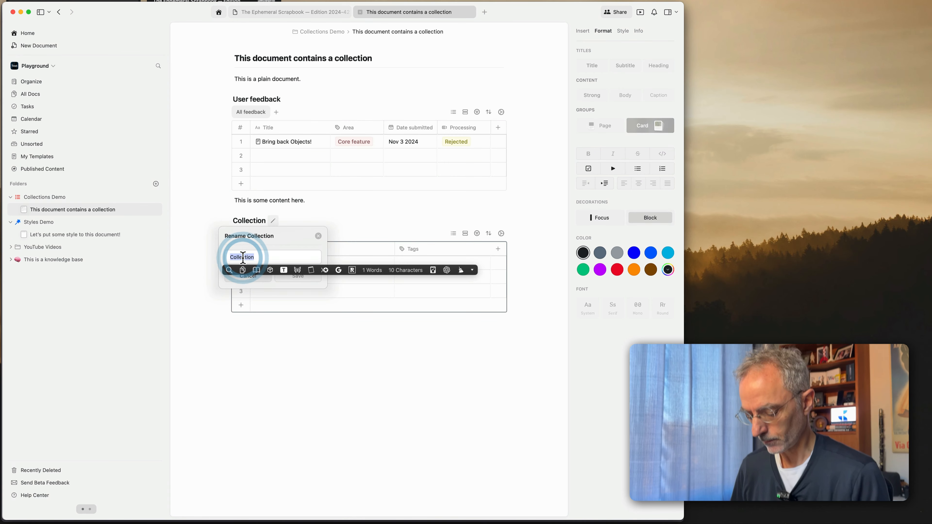
text(A new collection)
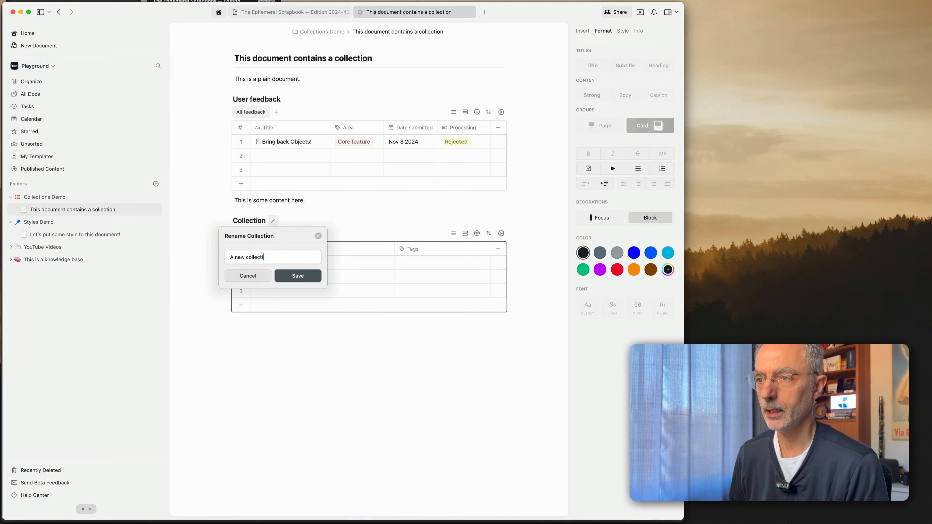
key(Return)
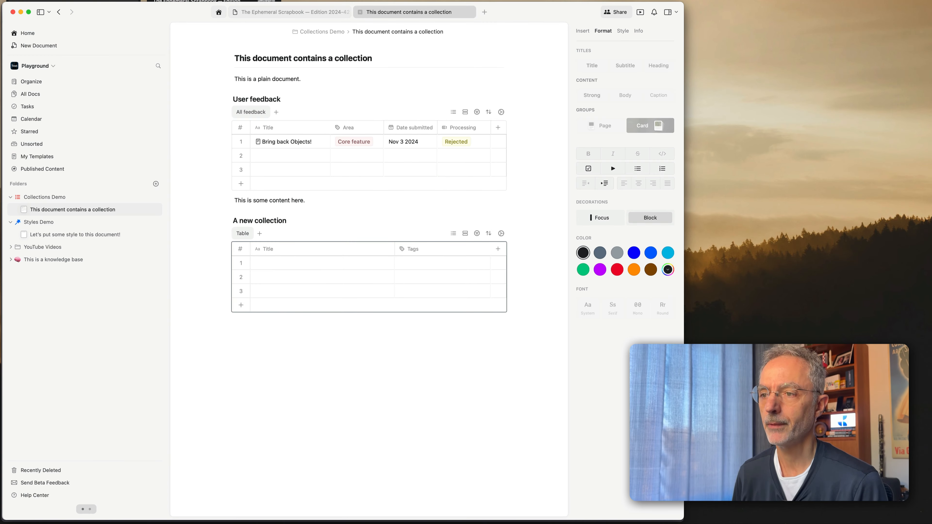
- Replace the icon of the Tags field in "A new collection" with a different one from the icon library
click(266, 253)
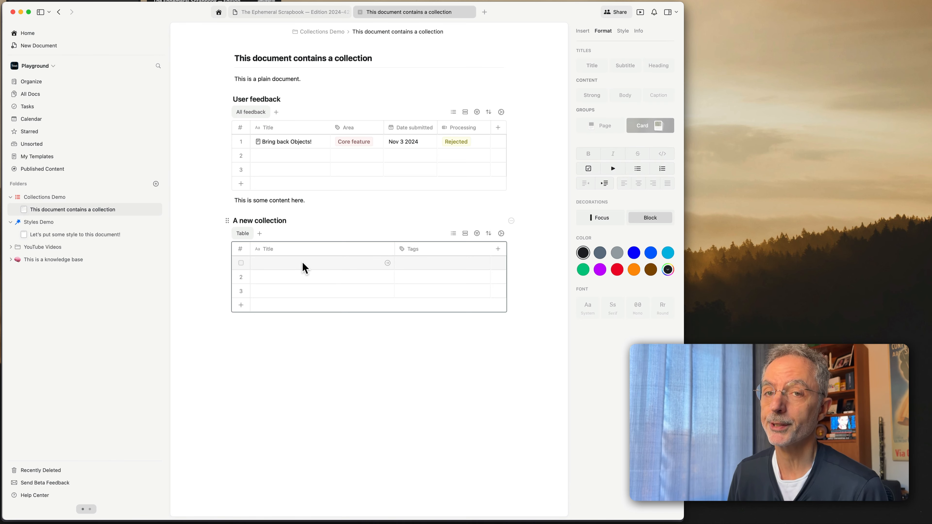
click(270, 251)
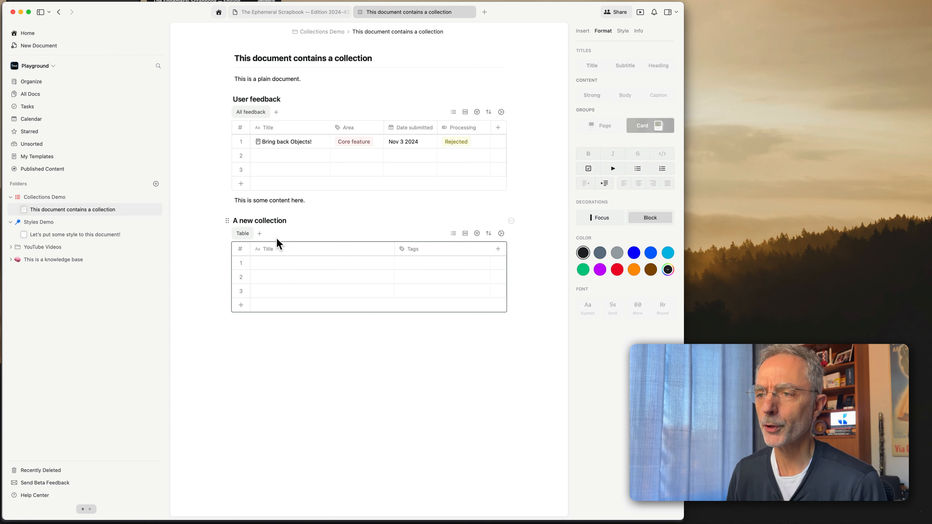
click(413, 250)
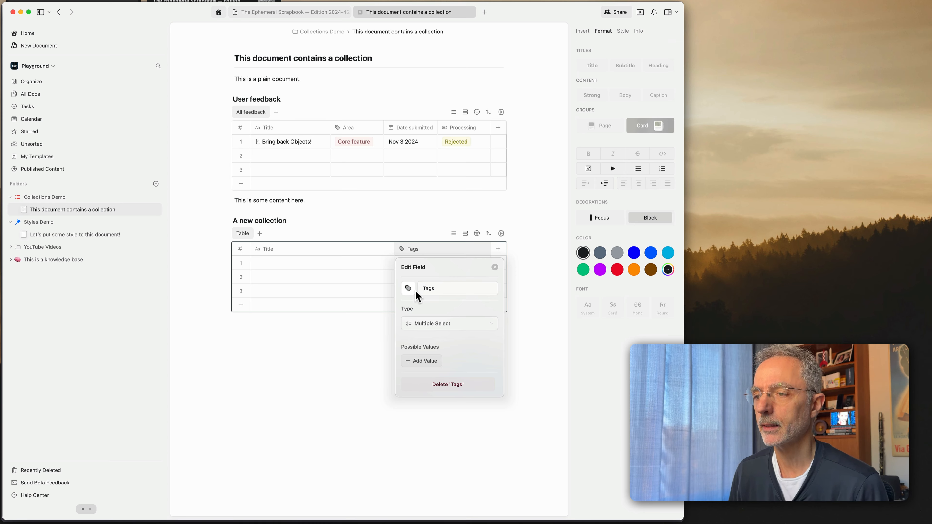
click(408, 288)
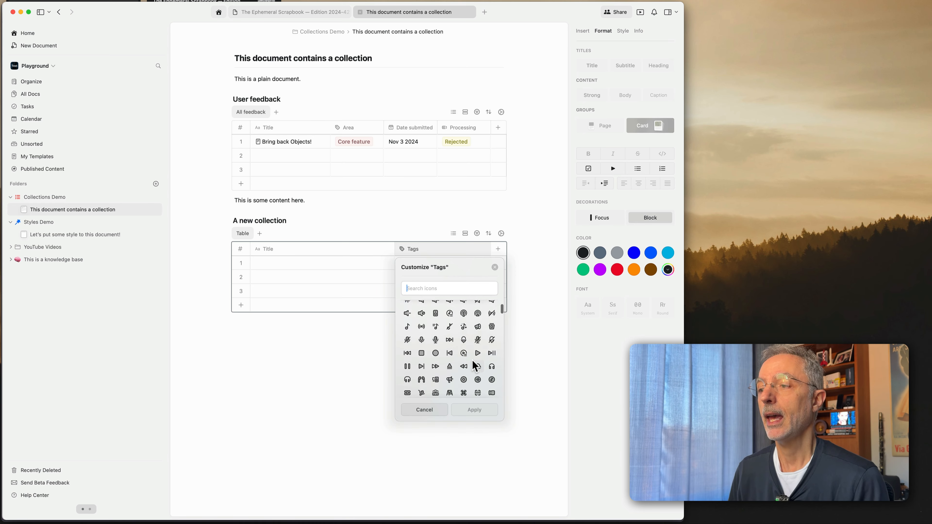
scroll(473, 363, down, 10)
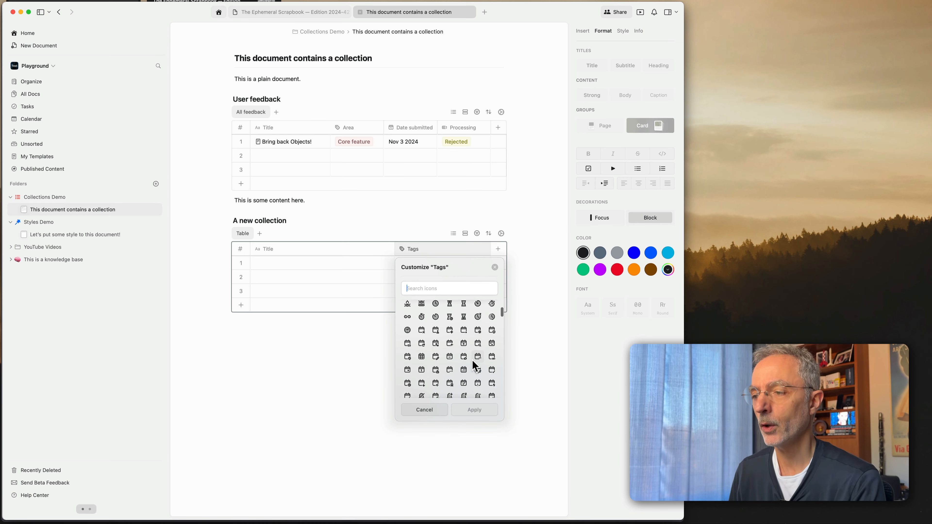
scroll(458, 345, up, 5)
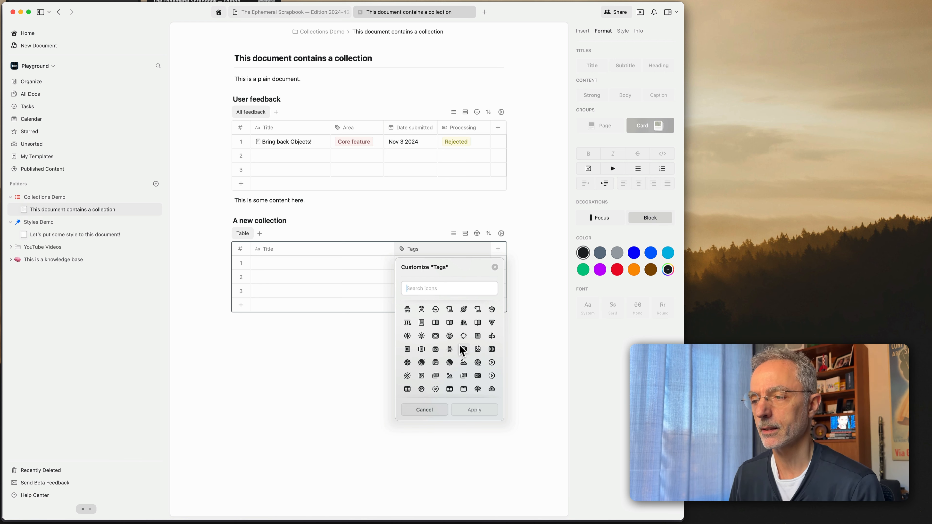
scroll(462, 351, down, 3)
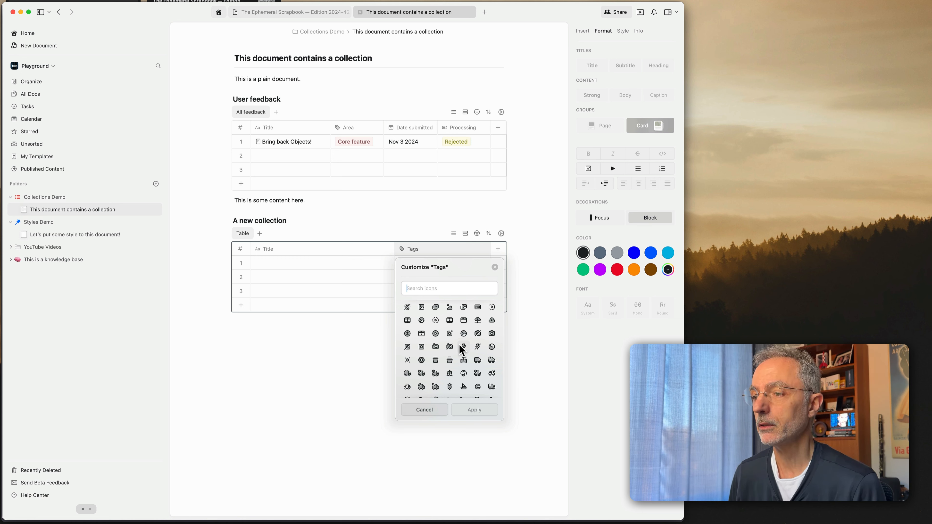
click(408, 320)
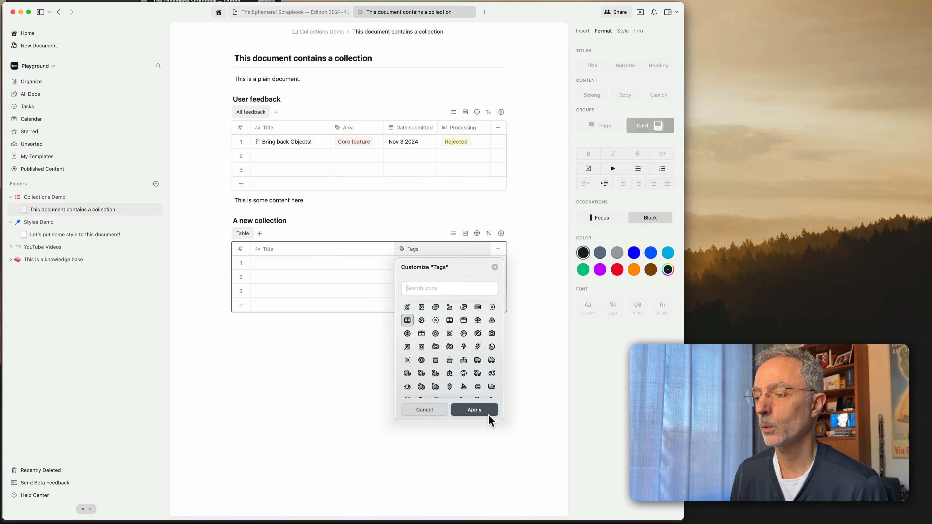
click(481, 408)
- Rename the Tags field as "Attribute" and change its type to Single Select
double_click(427, 288)
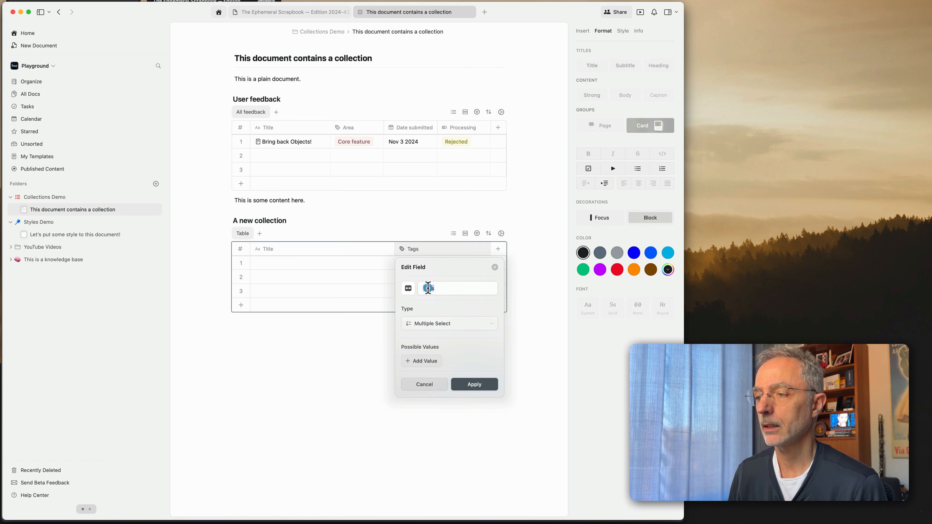
text(At)
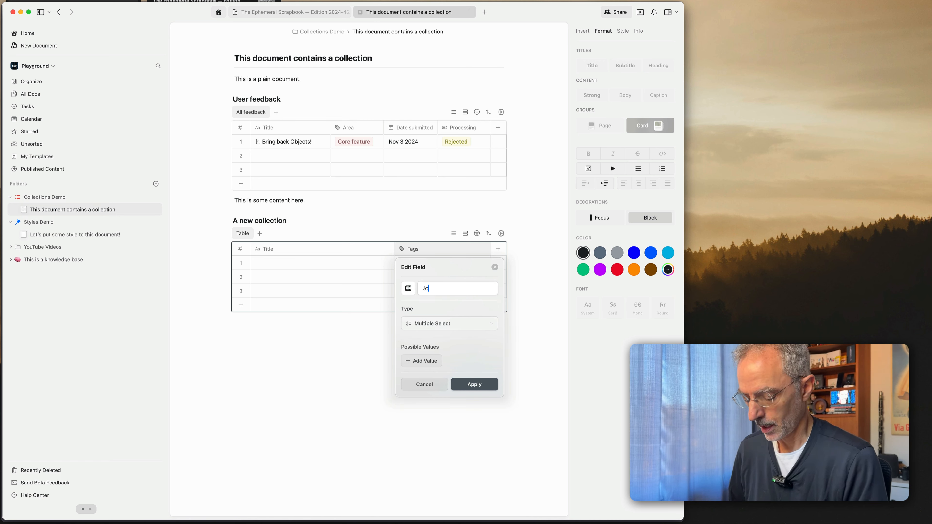
text(tribute)
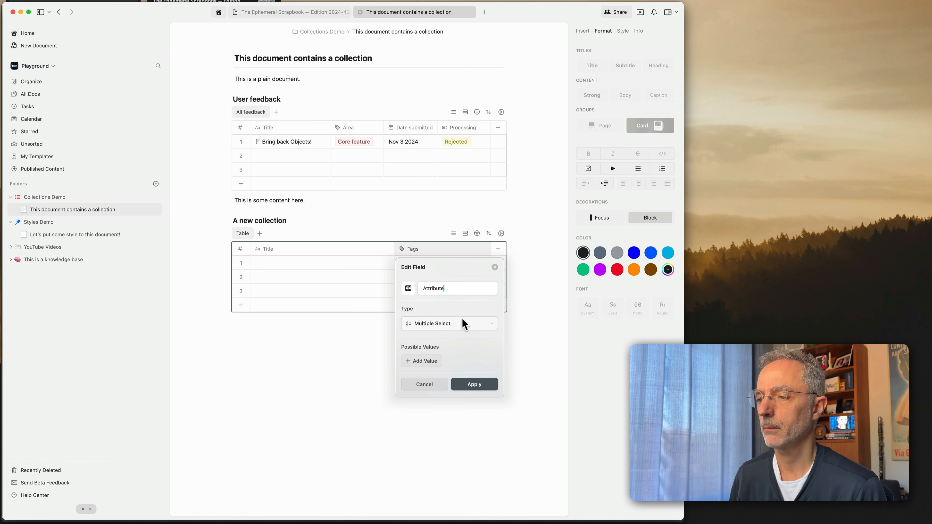
click(452, 327)
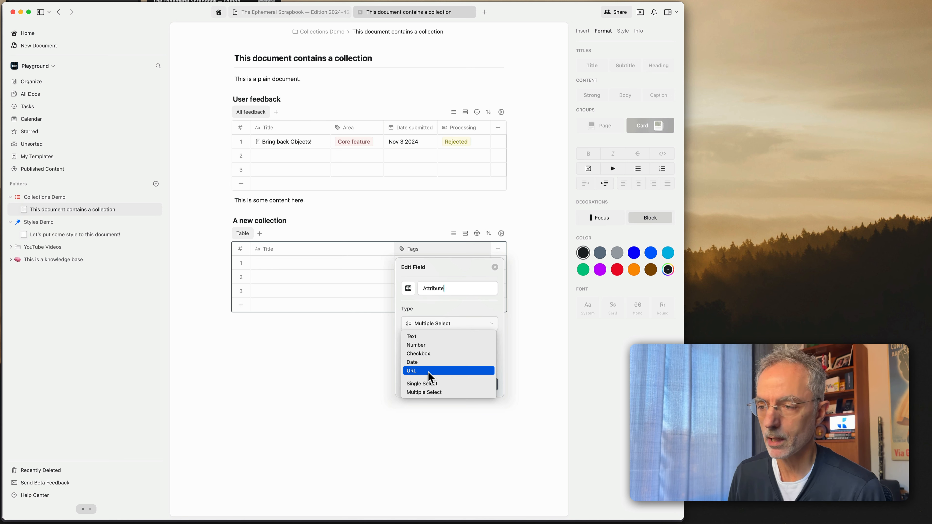
click(456, 383)
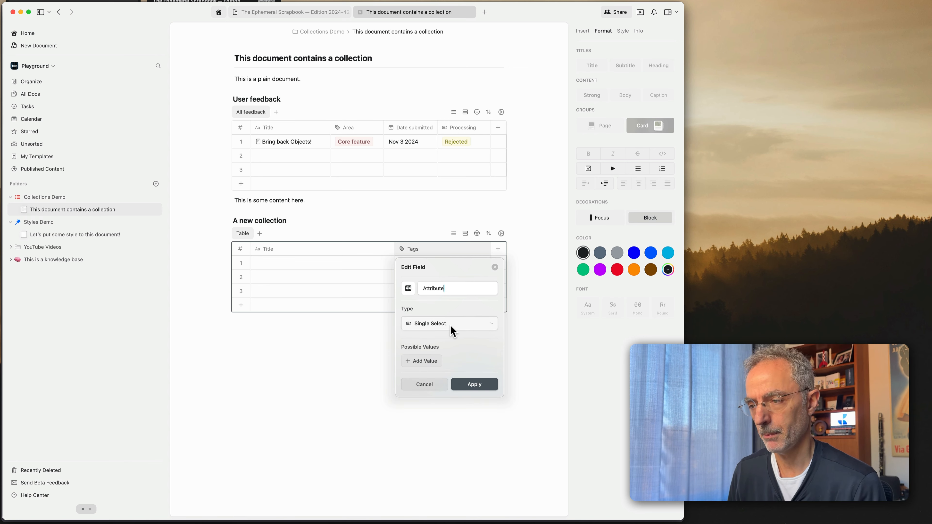
- Add the possible values "Value1" and "Value2" to the Attribute field and apply the field changes
click(425, 361)
text(Value)
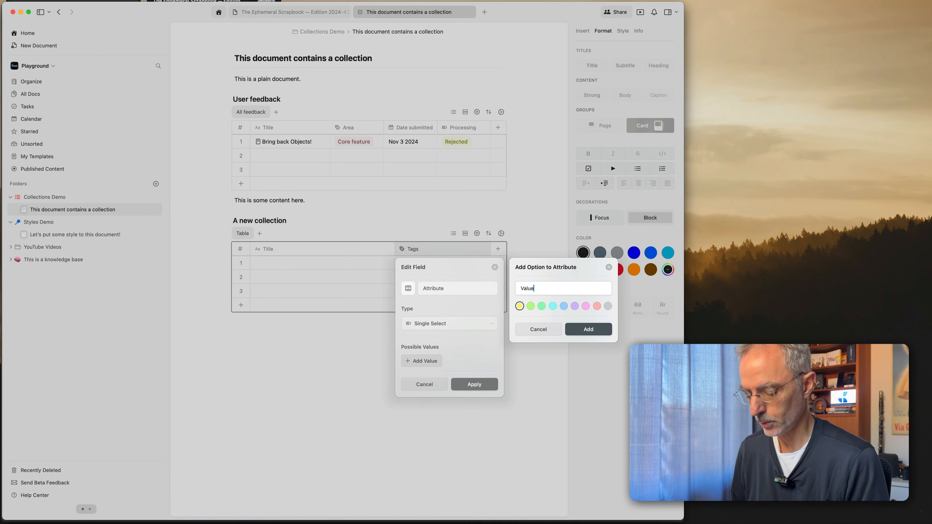
text(1)
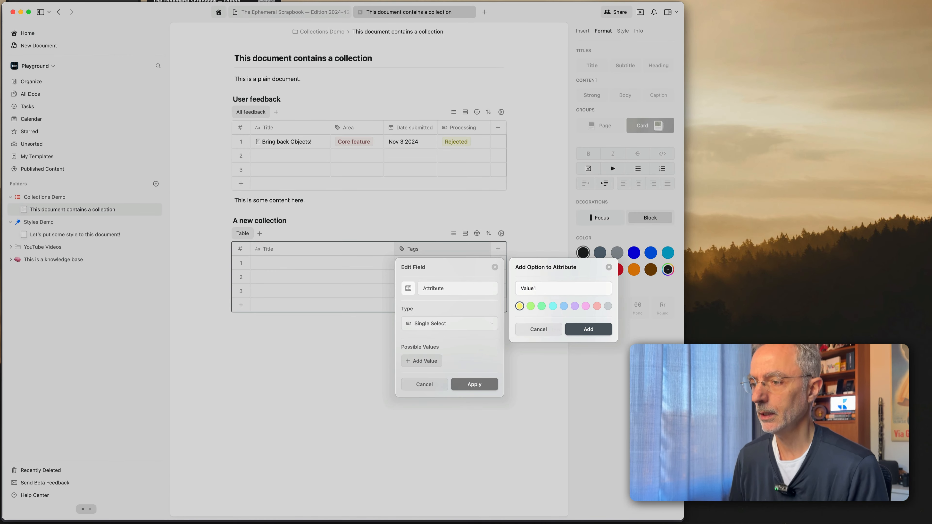
click(588, 330)
click(457, 361)
text(V)
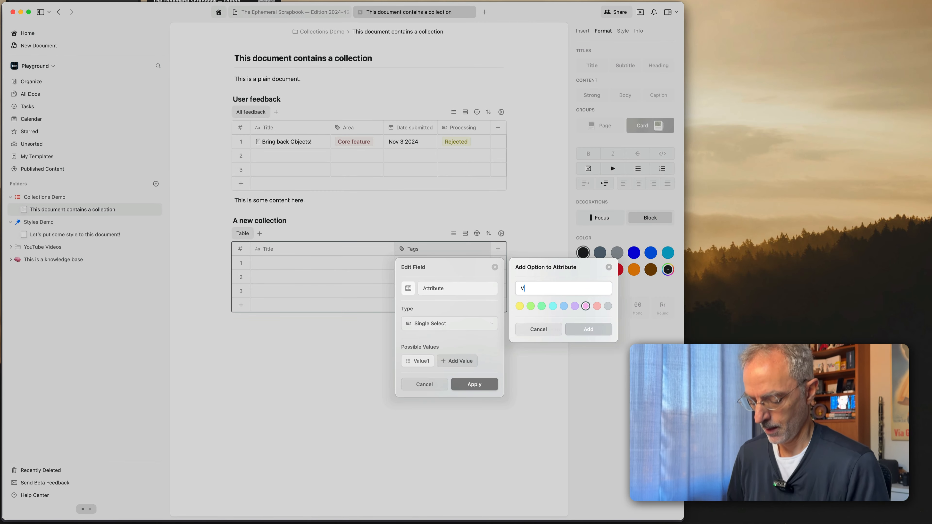
text(alue2)
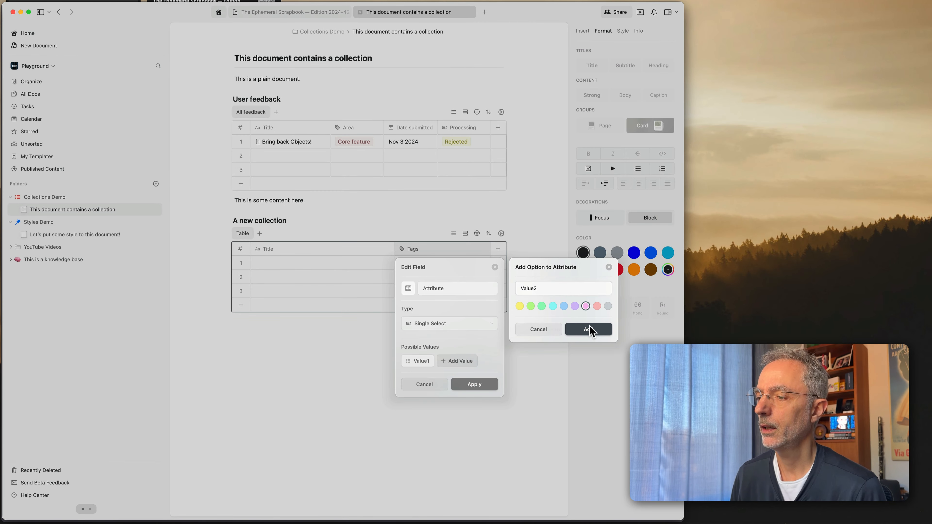
click(590, 330)
click(478, 400)
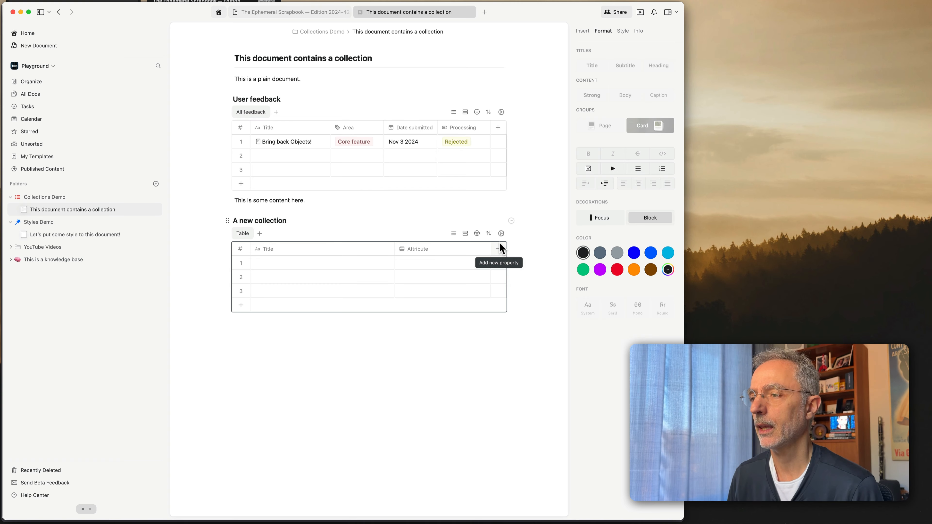
- Check the field list in the configuration of "A new collection" without changing it, and delete the whole collection
click(501, 233)
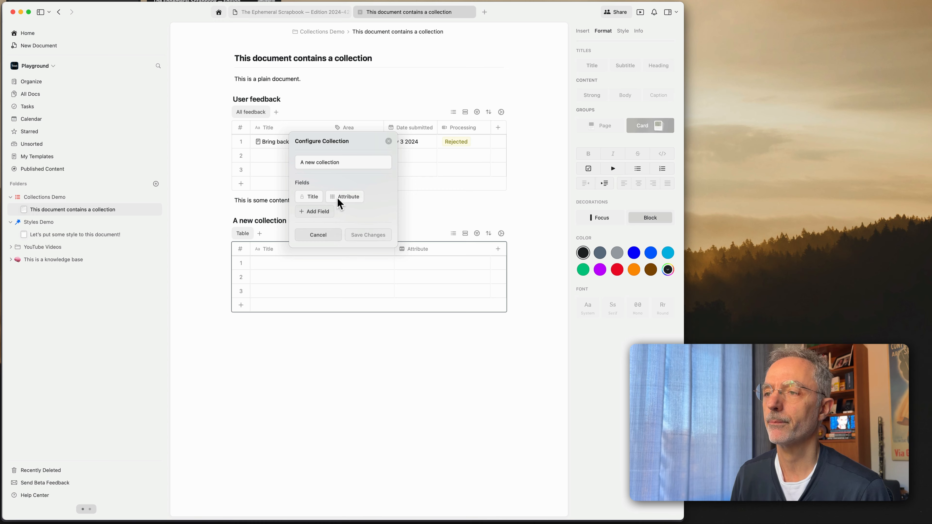
click(321, 238)
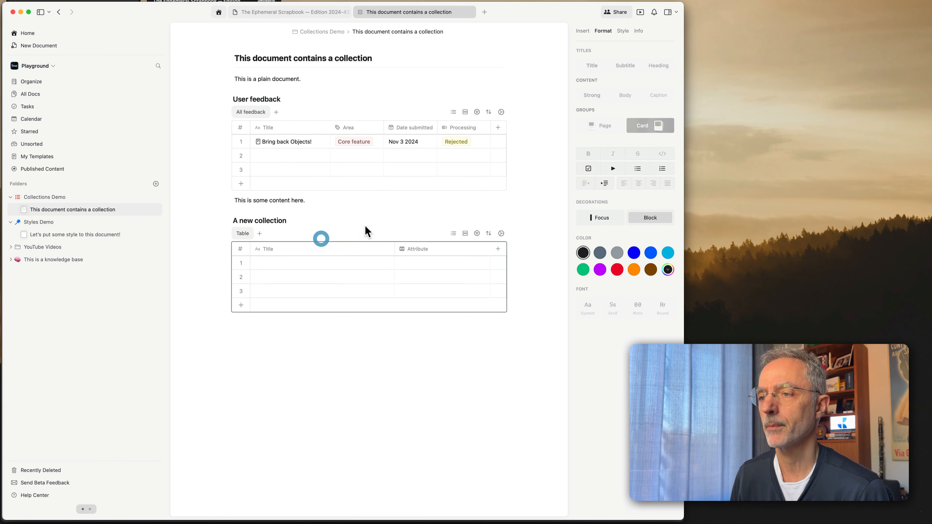
click(227, 220)
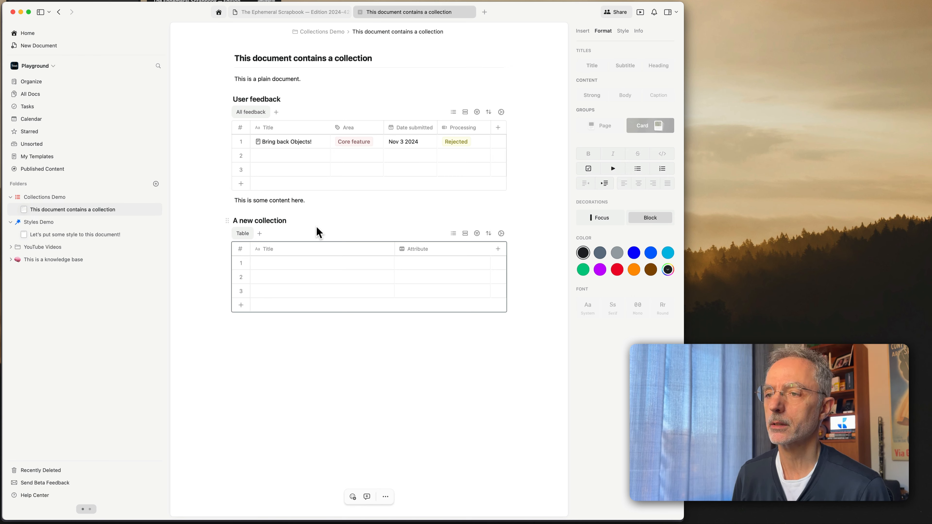
key(BackSpace)
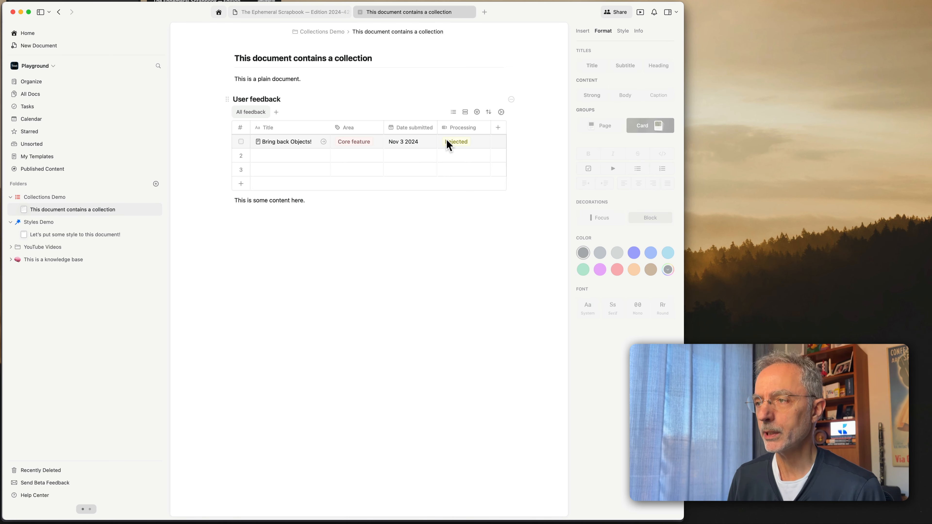
- Open the "Bring back Objects!" item from the User feedback collection and try toggling UI among its Area options
click(323, 142)
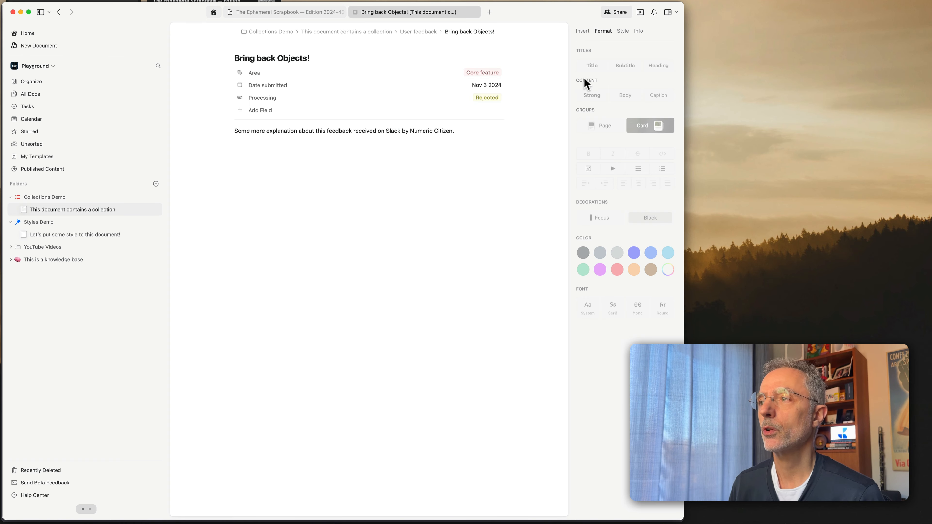
click(490, 72)
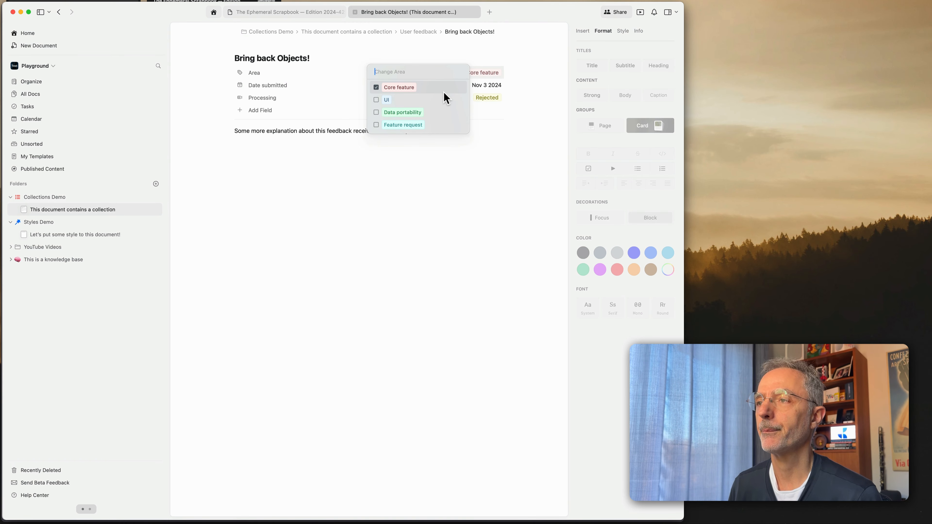
click(376, 100)
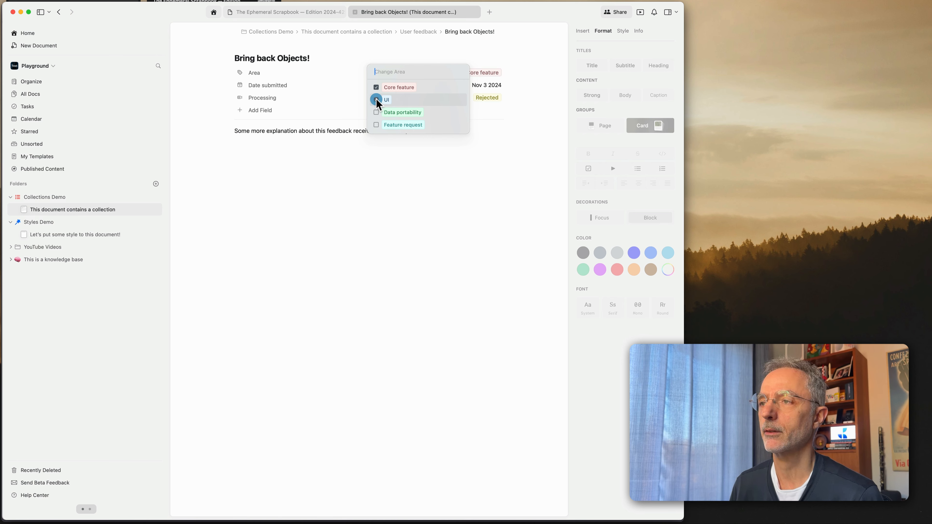
click(375, 101)
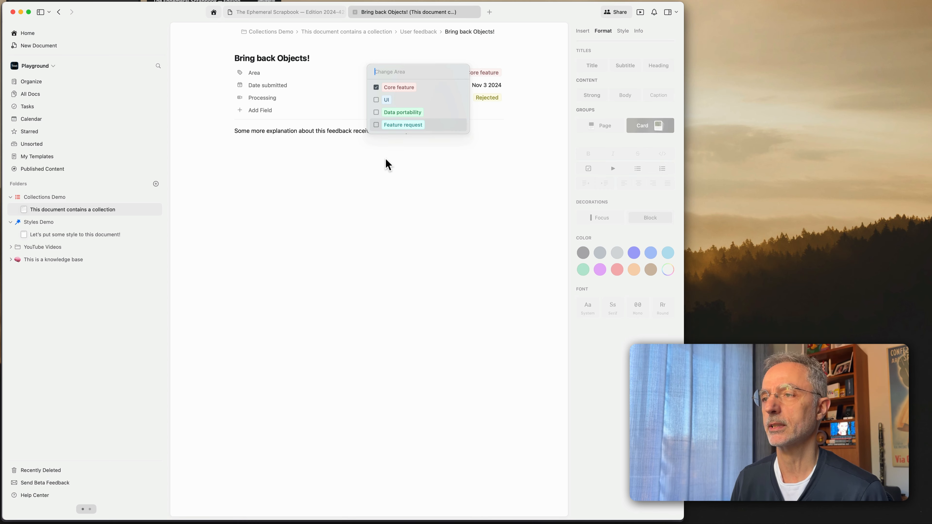
click(397, 200)
- Examine the date choices for Date submitted and the status options for Processing without changing either field
click(490, 85)
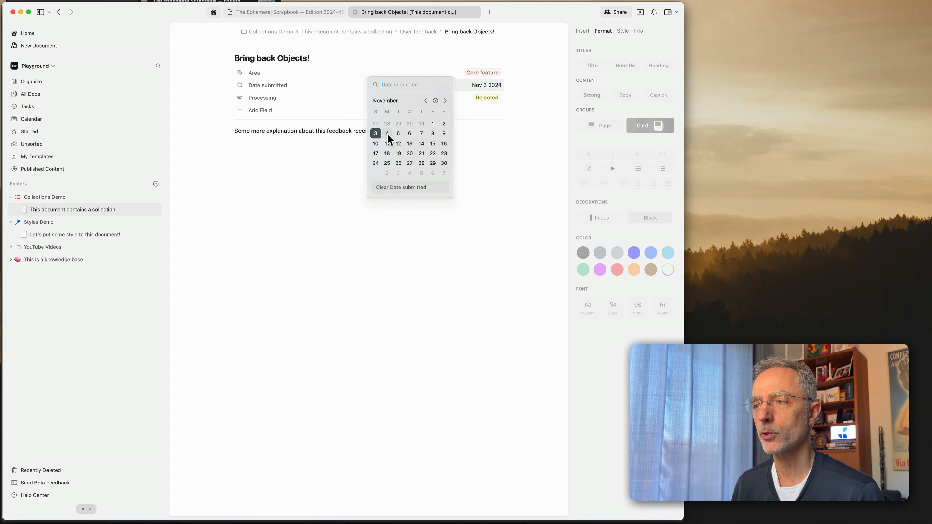
click(348, 178)
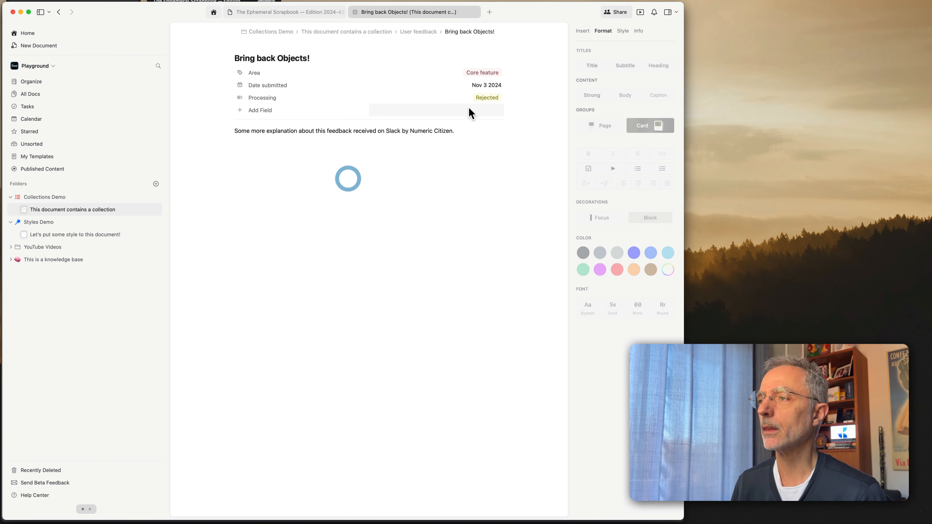
click(485, 99)
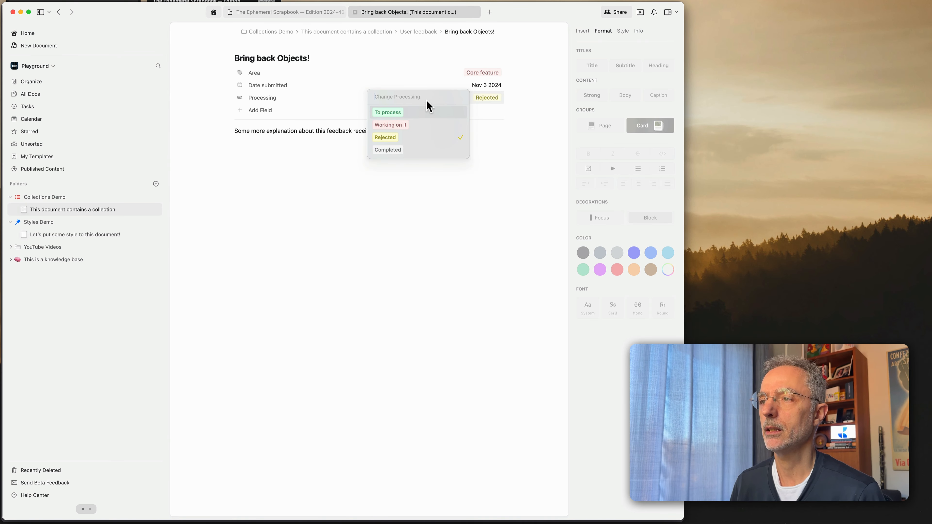
click(410, 204)
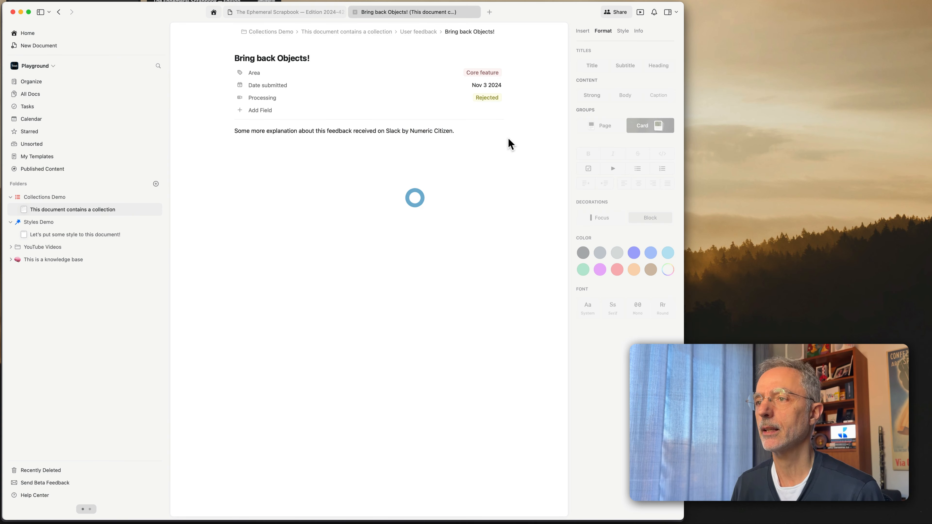
- Examine the title and body text of the "Bring back Objects!" item and the blocks available for insertion below its text
click(288, 152)
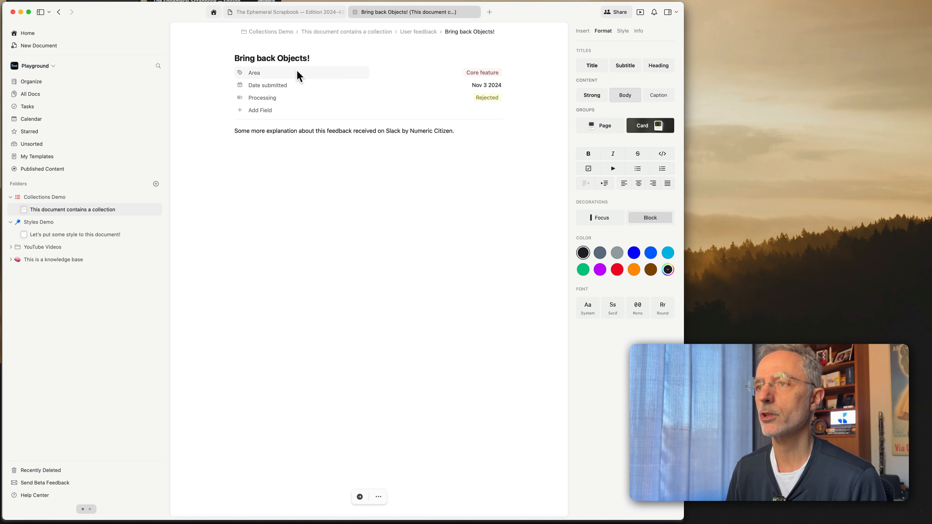
drag(323, 57, 211, 58)
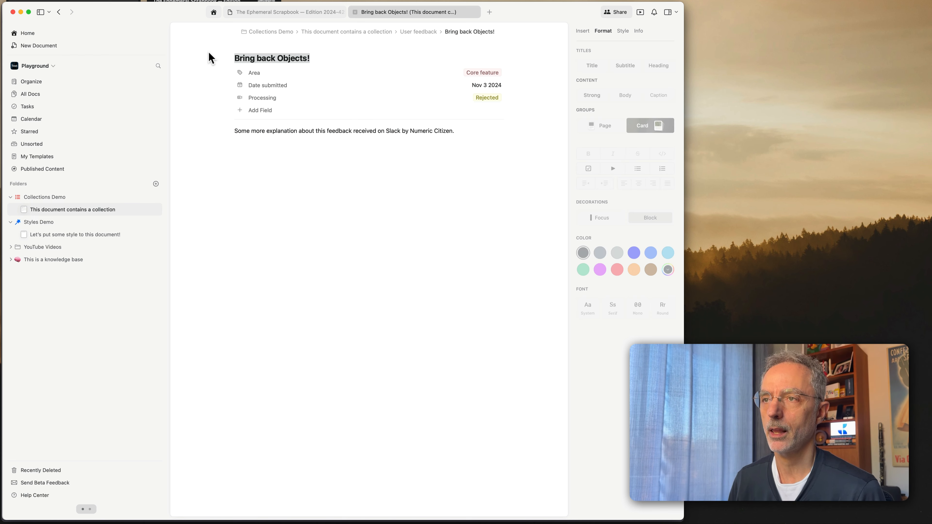
click(288, 192)
drag(459, 130, 187, 126)
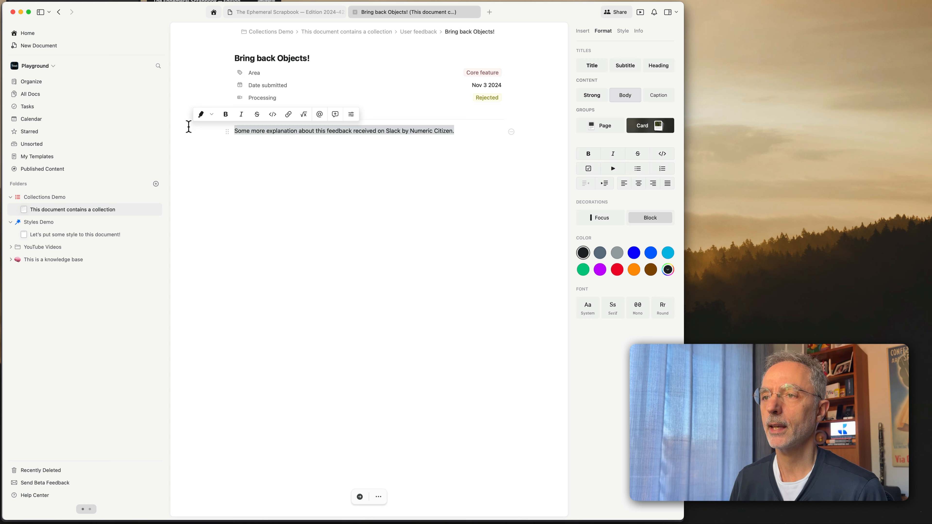
click(291, 151)
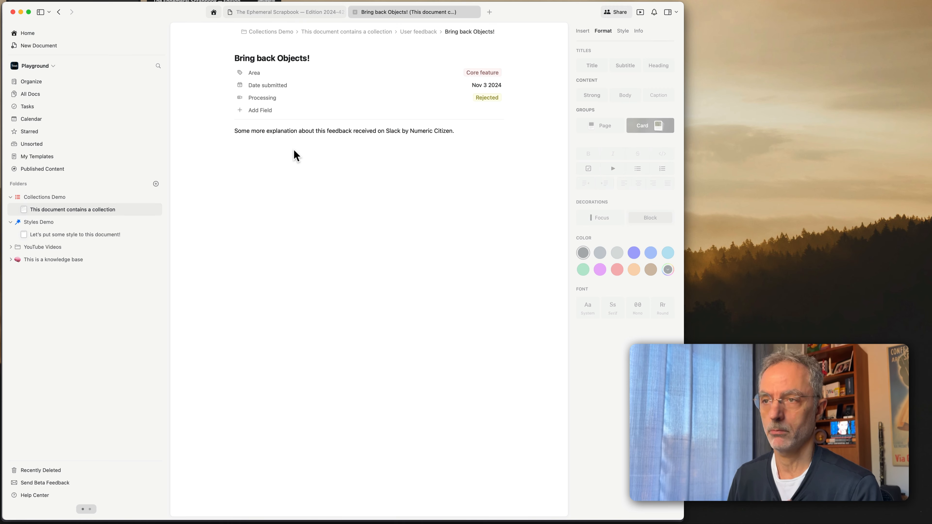
click(294, 151)
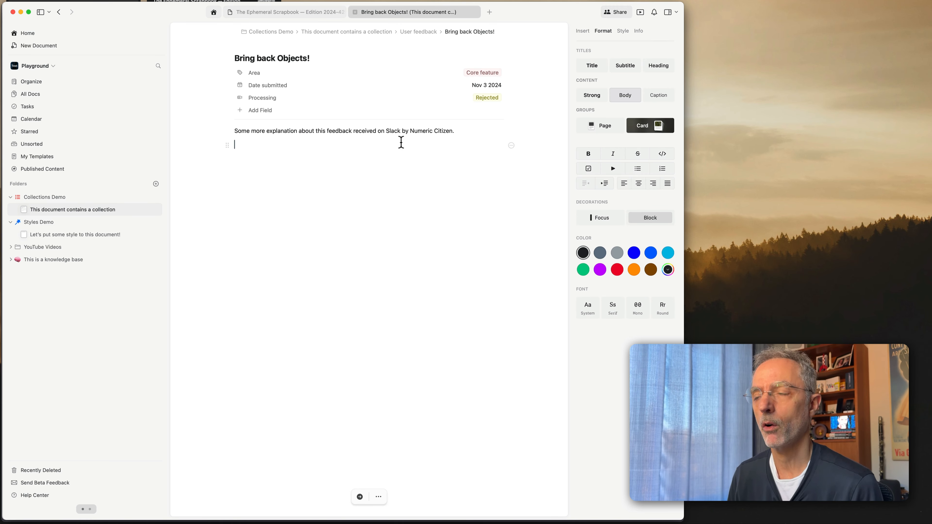
click(583, 31)
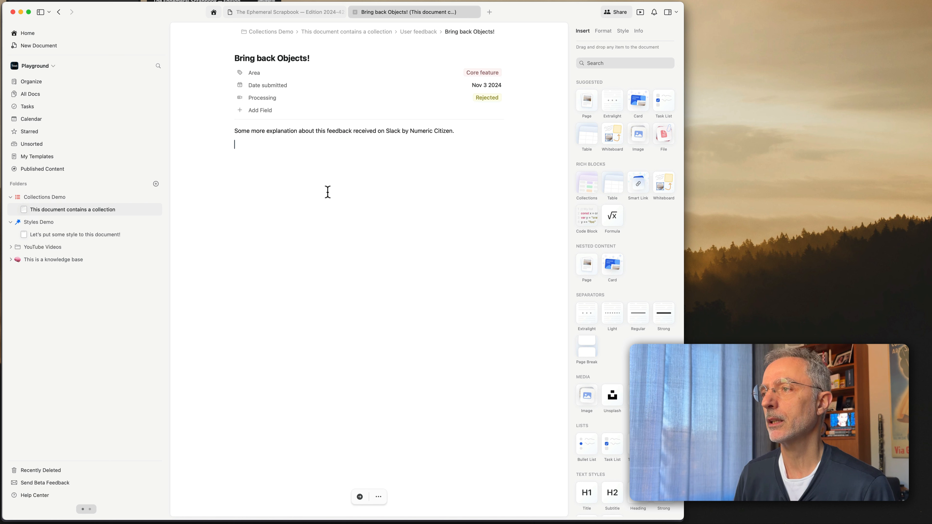
- Browse the outline of "On Craft Collections, Styles and Tasks", viewing its "Kick start a new episode production" and "Episode script" pages
click(90, 508)
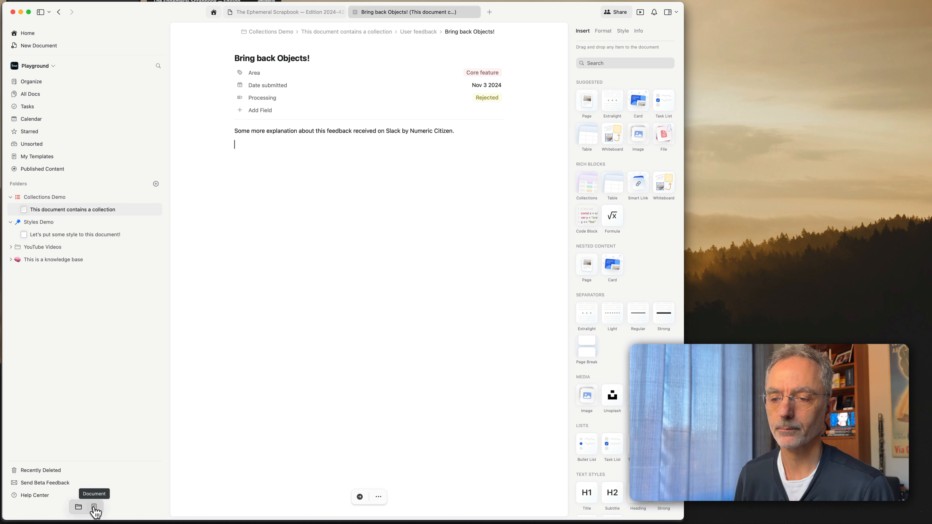
click(94, 506)
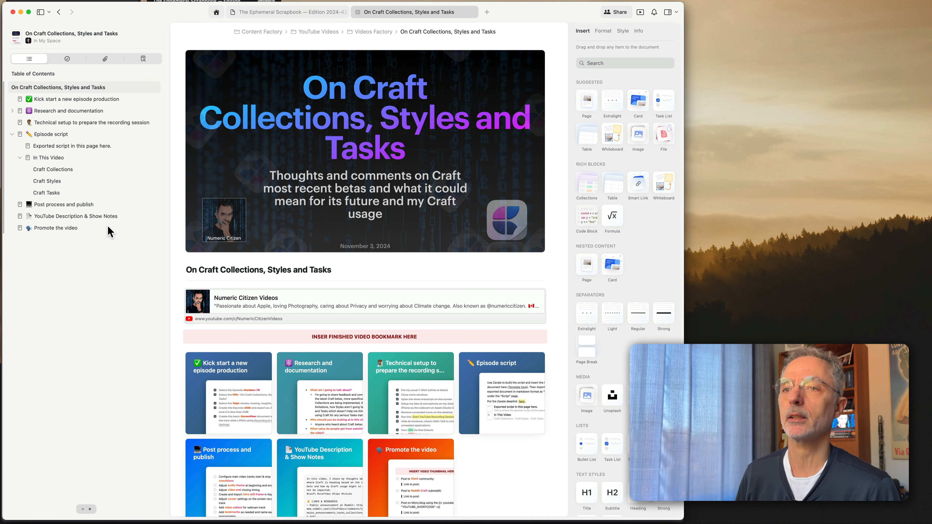
mouse_move(64, 182)
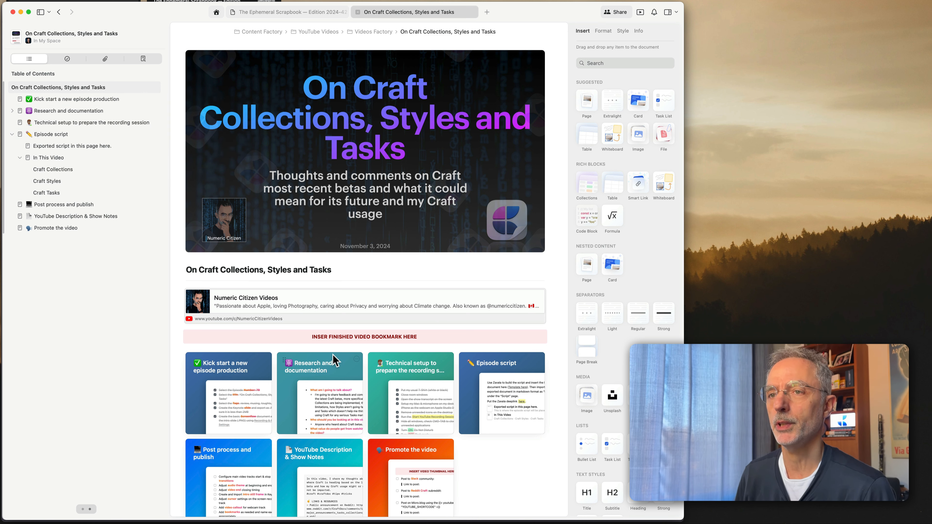
click(55, 100)
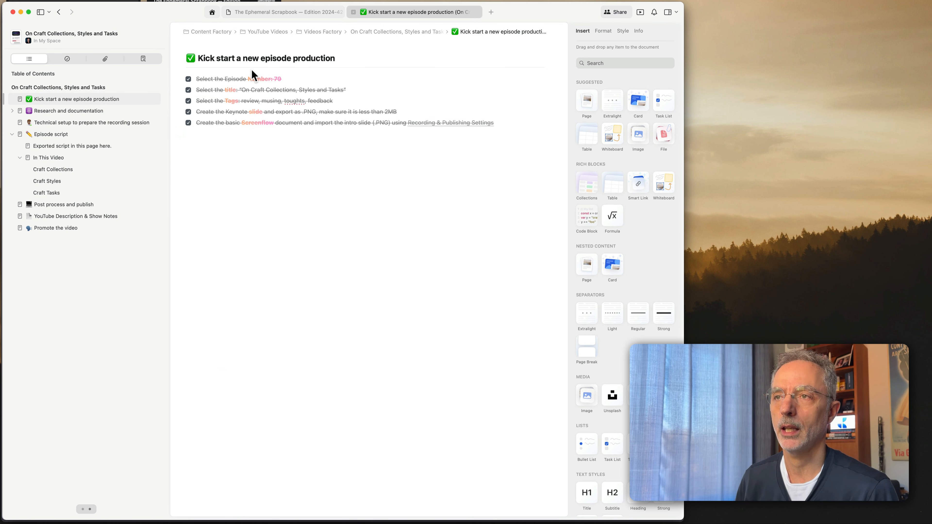
click(61, 87)
scroll(293, 329, down, 3)
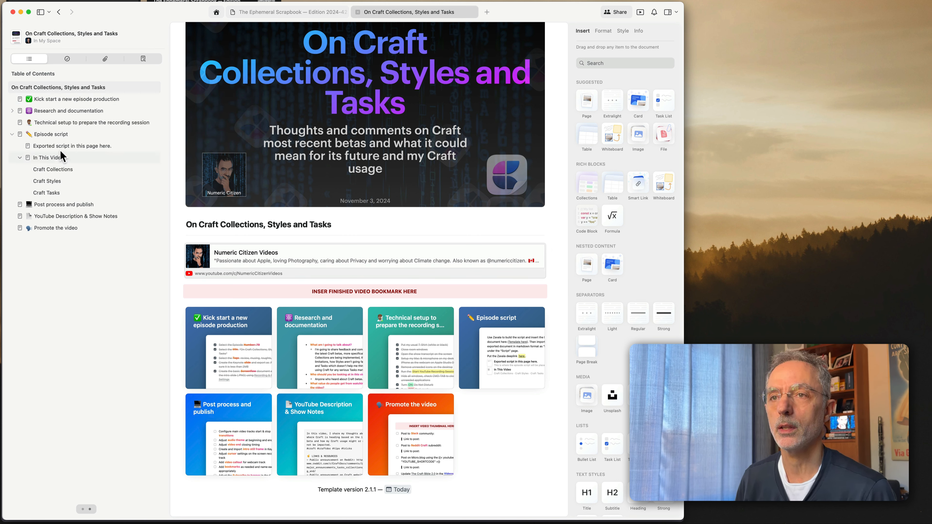
click(503, 344)
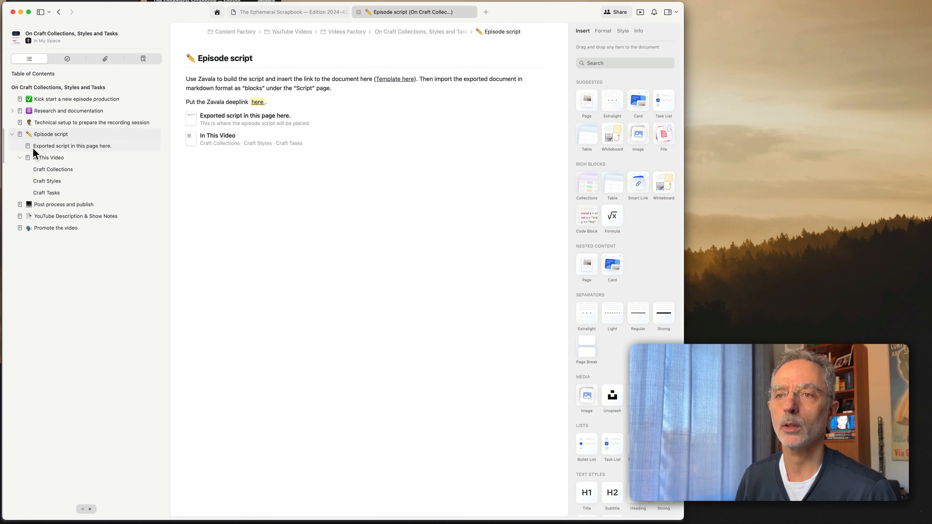
drag(33, 151, 116, 212)
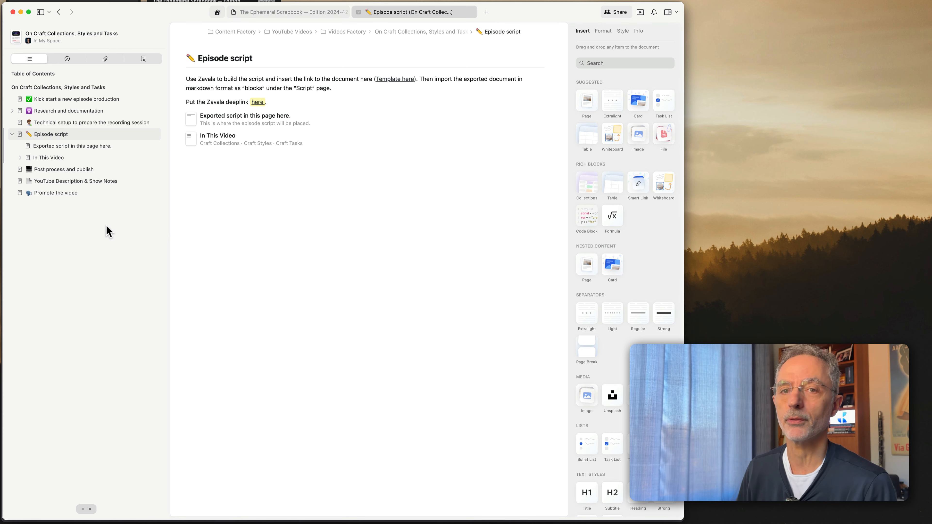
key(super+[)
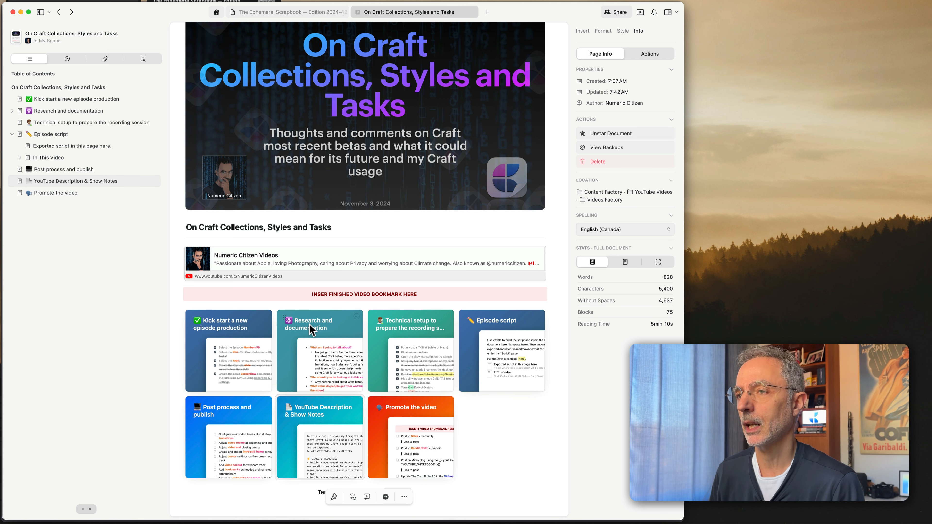
- Preview today's backup of the "On Craft Collections, Styles and Tasks" document from start to end and close it without restoring
scroll(308, 324, up, 2)
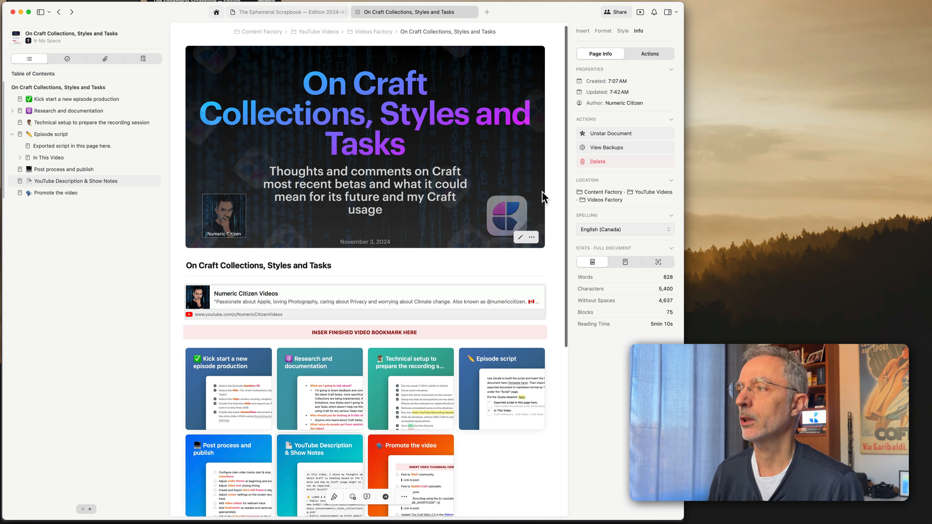
click(644, 32)
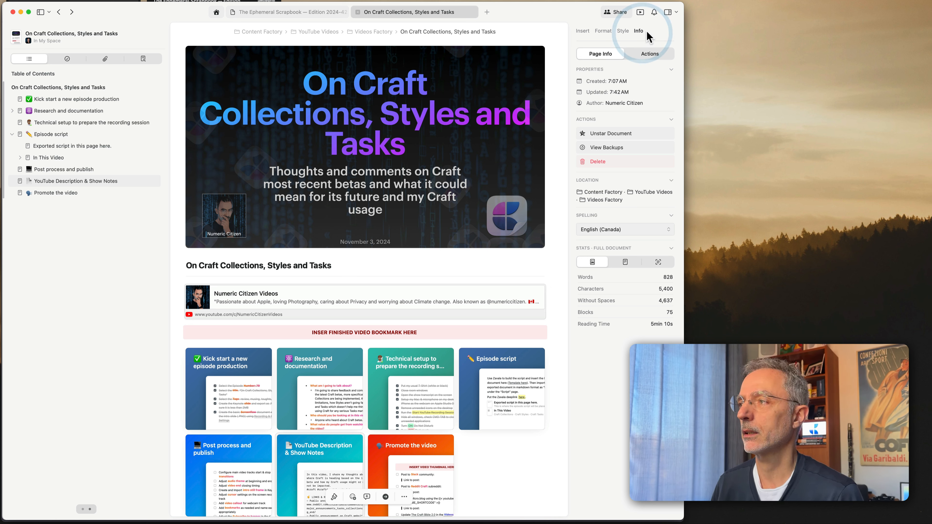
click(614, 147)
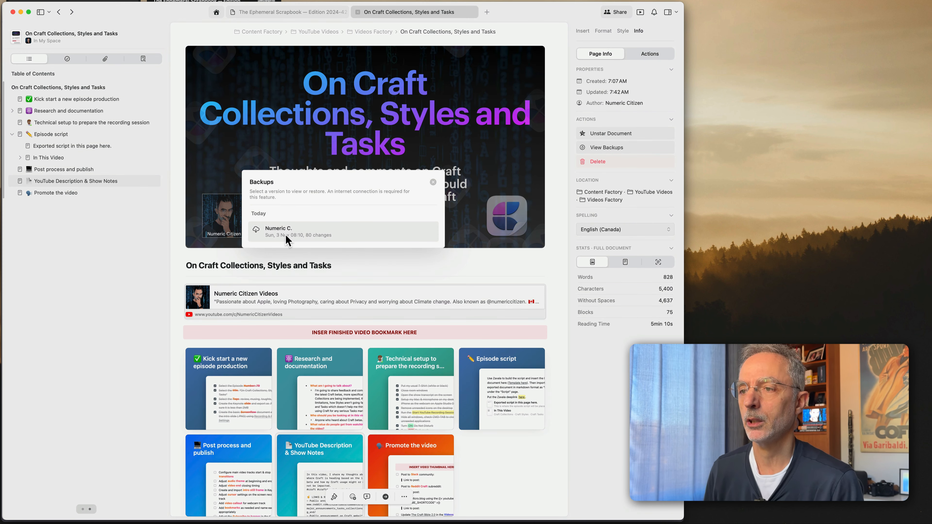
click(312, 237)
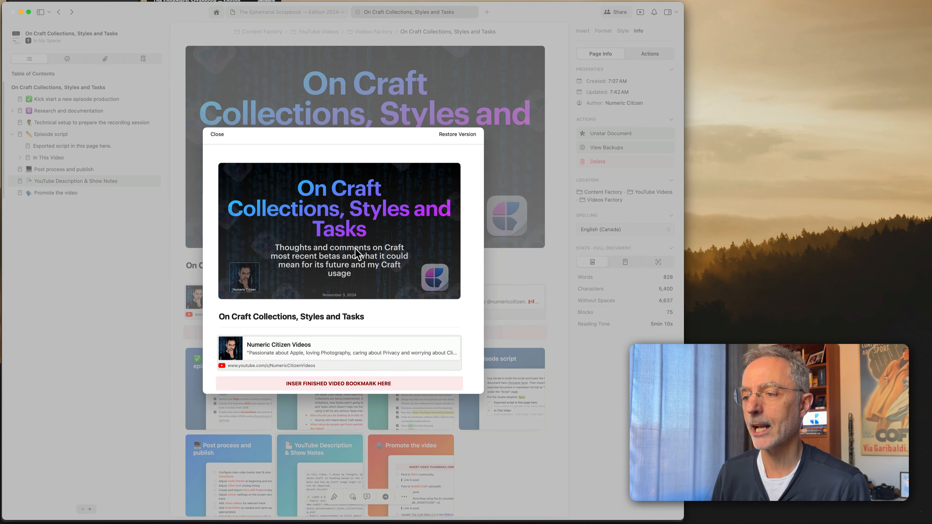
scroll(355, 253, down, 15)
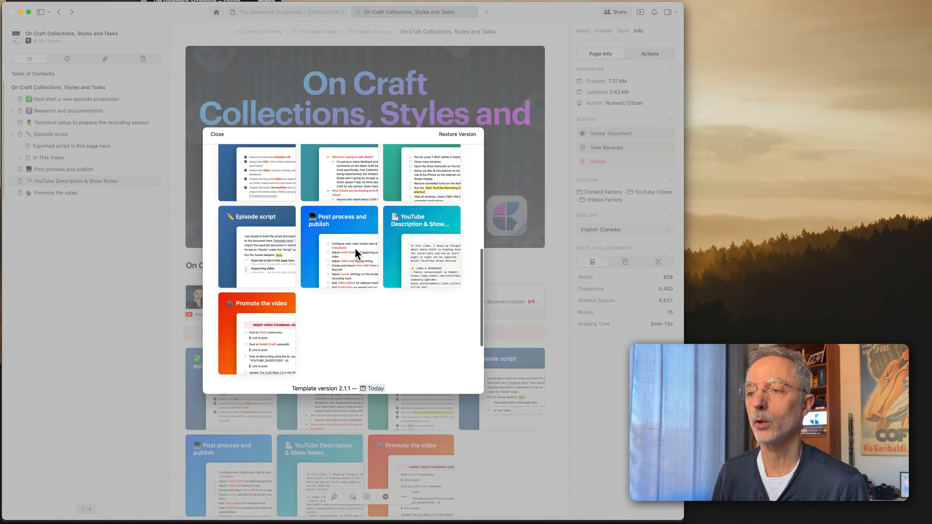
scroll(354, 248, up, 15)
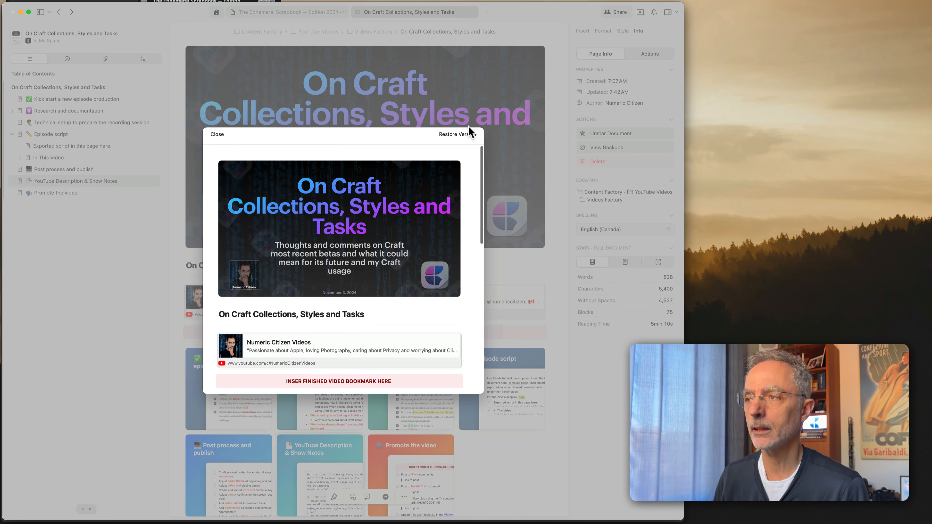
click(219, 134)
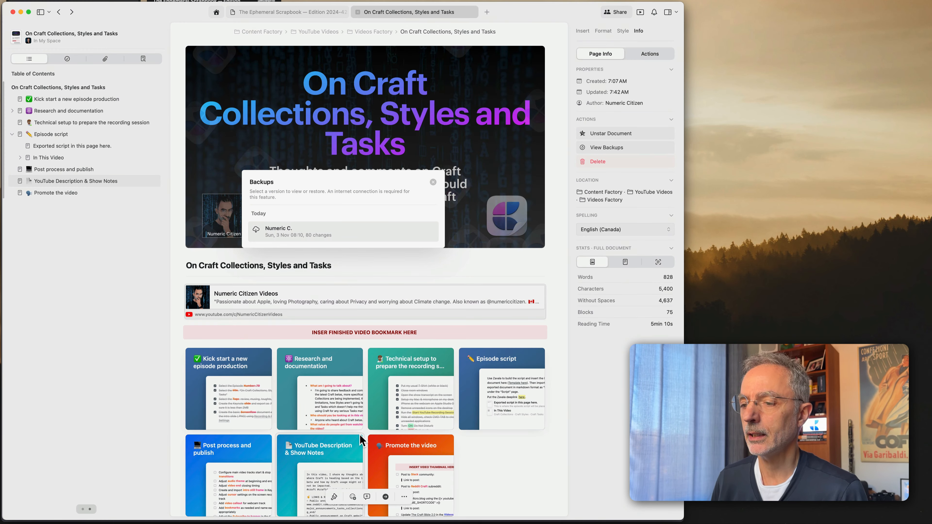
click(319, 461)
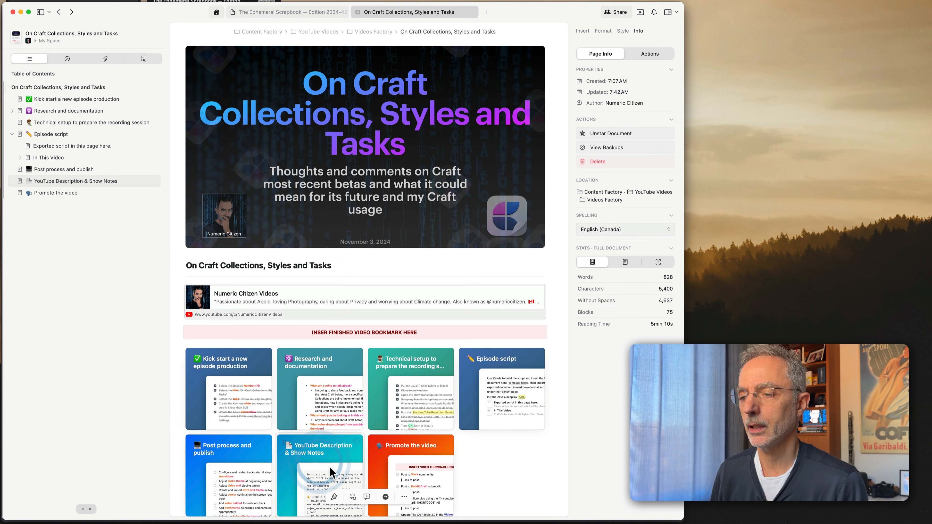
- View the "YouTube Description & Show Notes" page, return to the parent document's cards, and open that page again
click(318, 473)
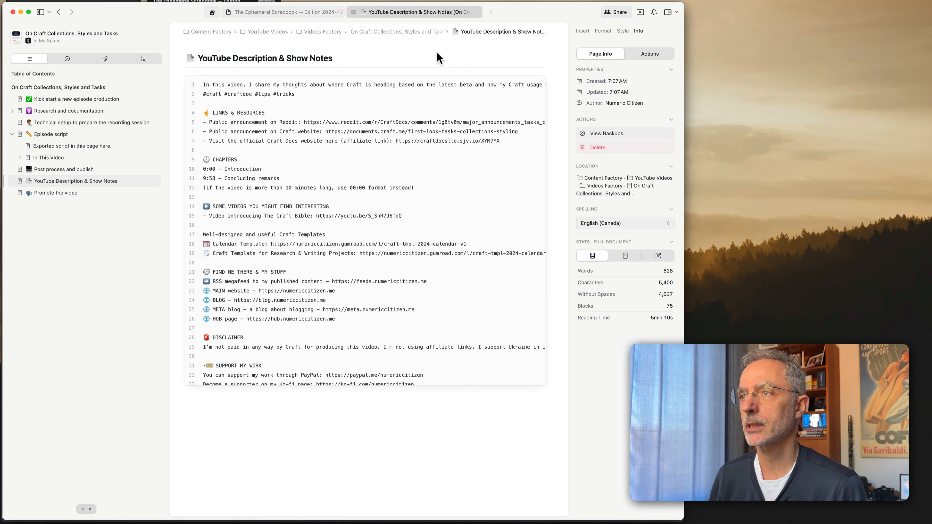
click(417, 32)
scroll(225, 310, down, 4)
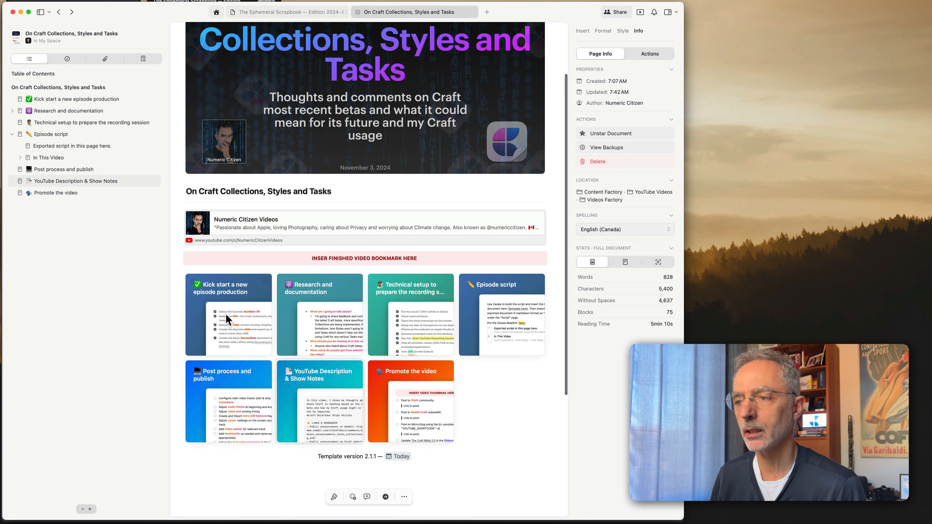
click(325, 400)
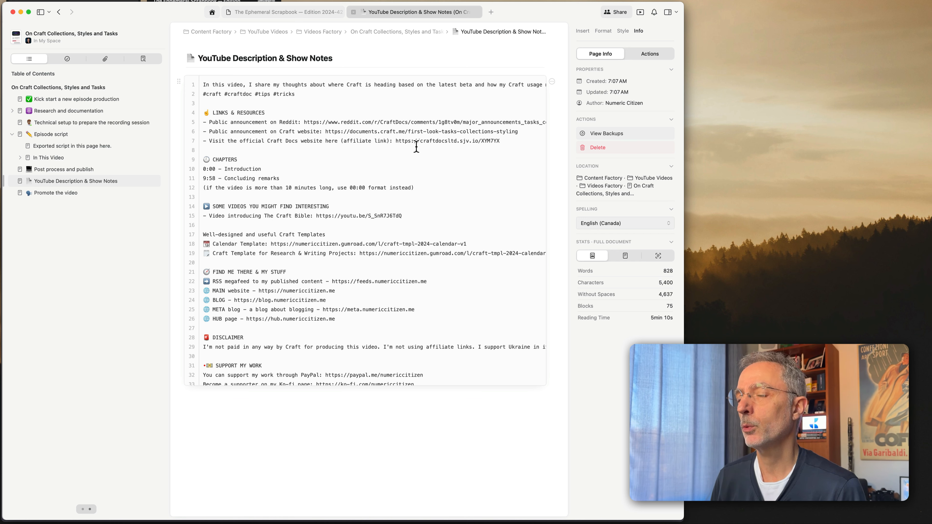
- Look through today's backup from the "YouTube Description & Show Notes" page to check what it covers, leaving it unrestored
click(609, 133)
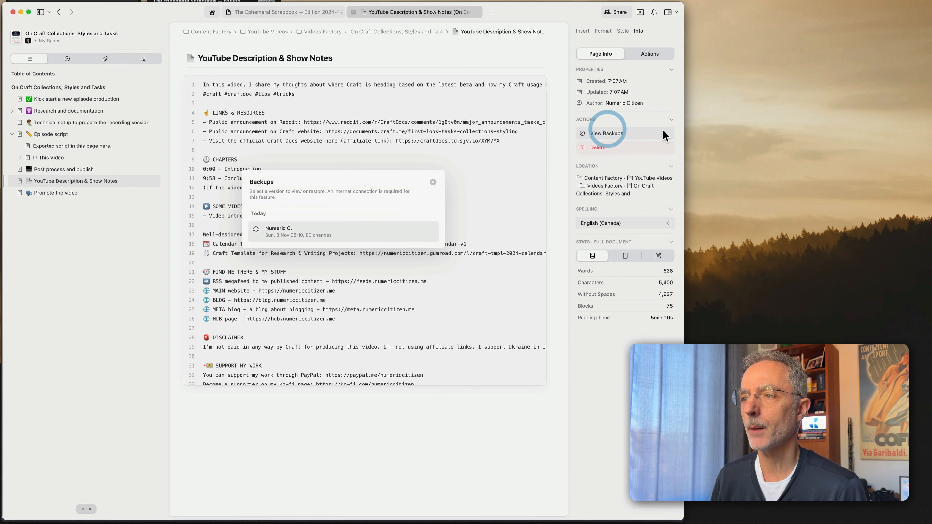
click(355, 232)
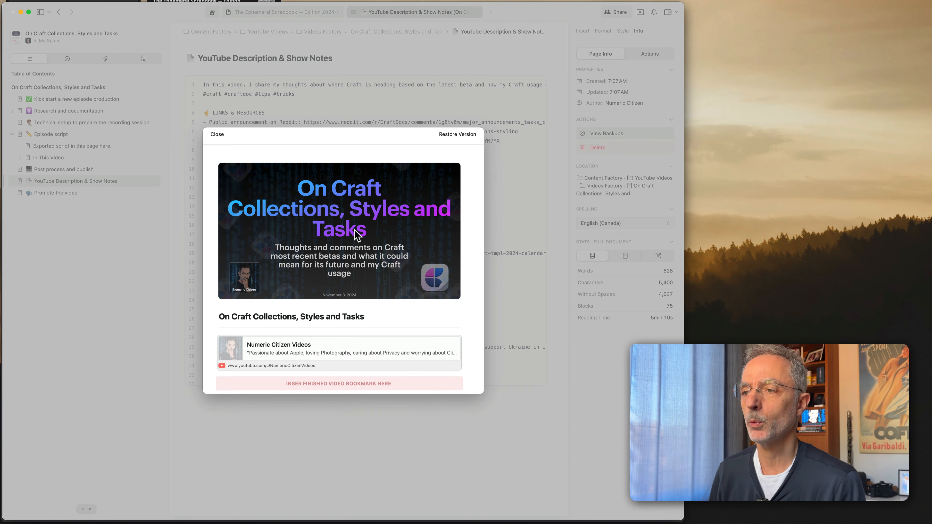
scroll(327, 273, down, 5)
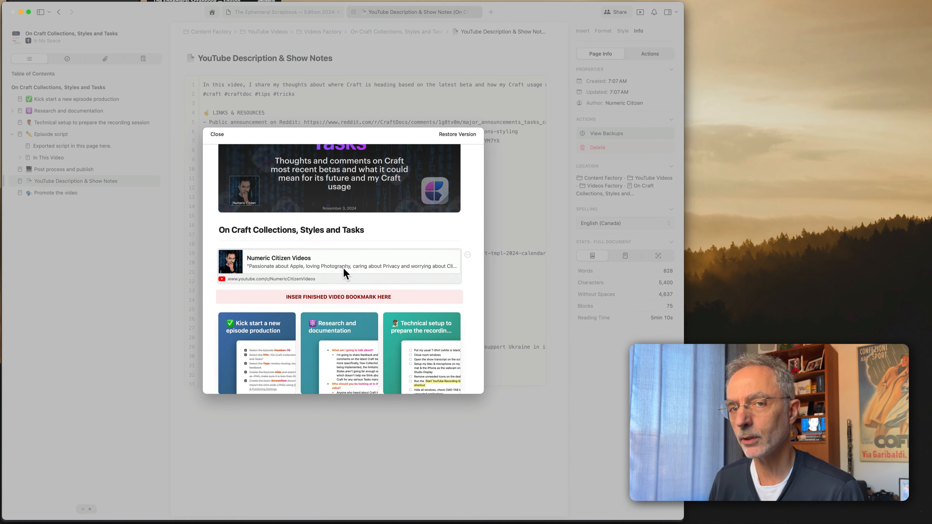
scroll(343, 268, down, 1)
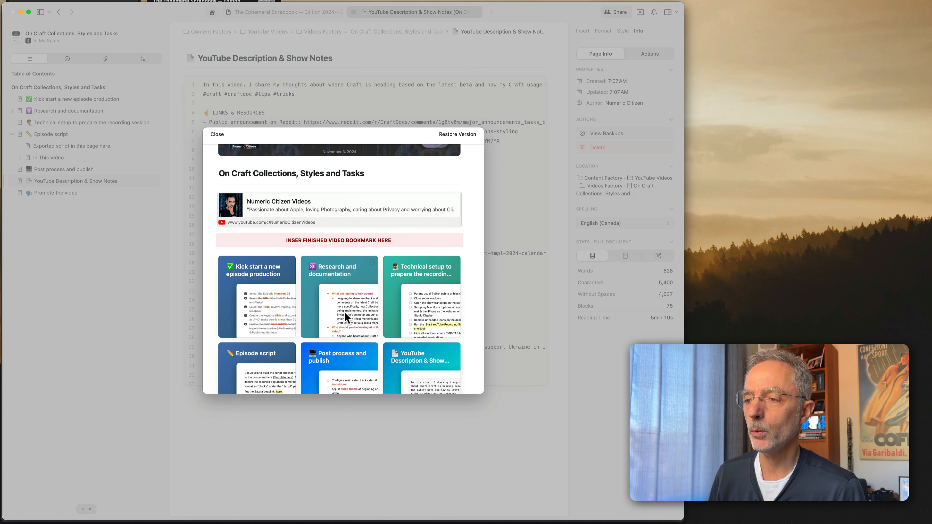
scroll(346, 313, down, 2)
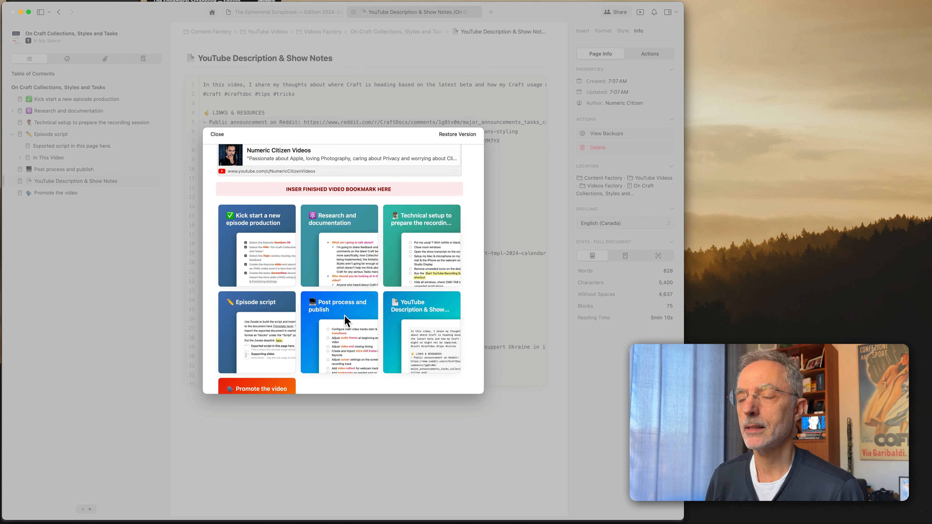
scroll(376, 273, up, 1)
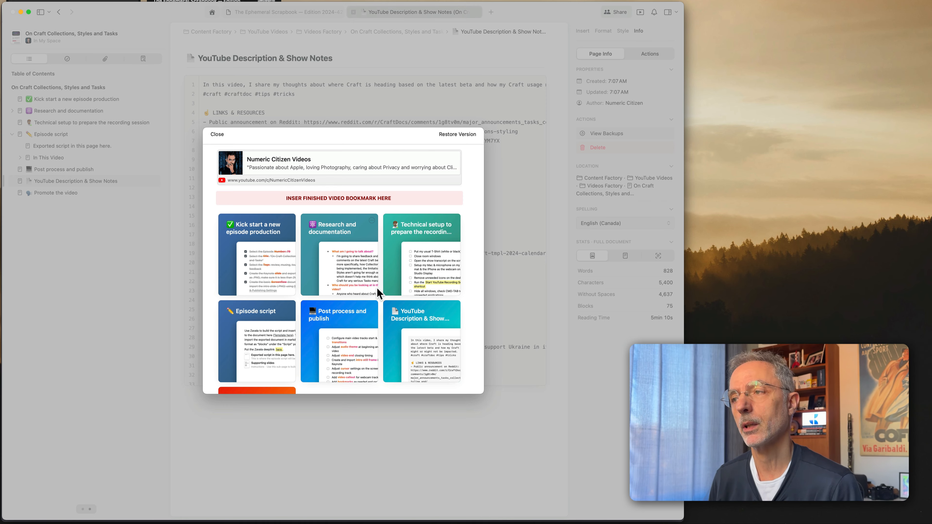
click(217, 134)
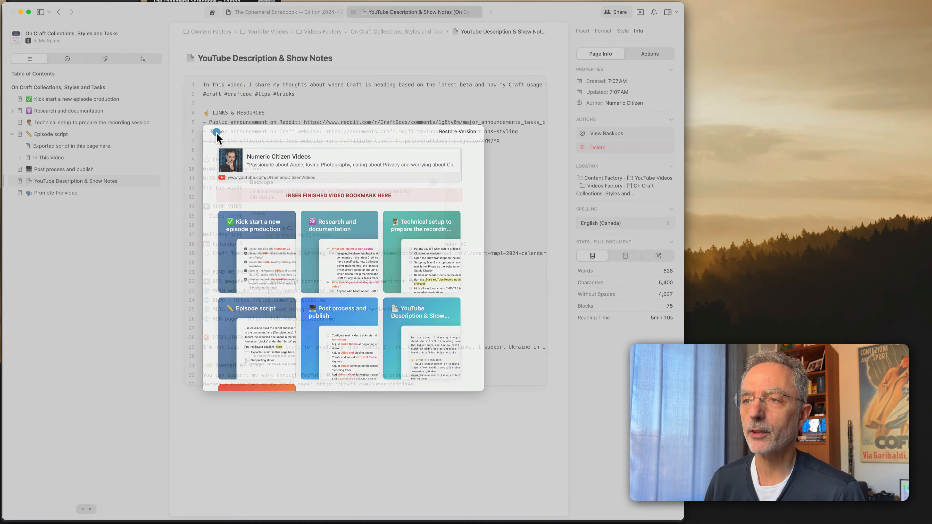
click(432, 181)
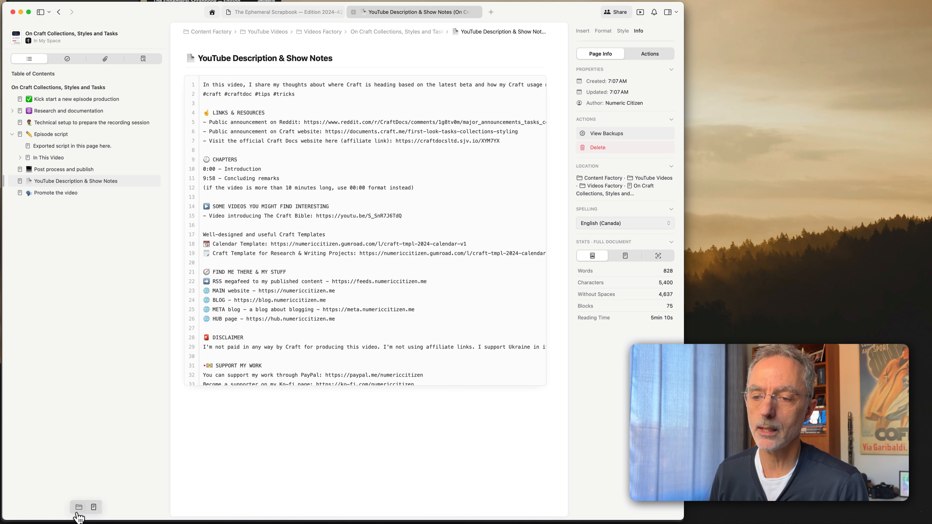
- Return to the folder list and switch from My Space to the Playground space
click(79, 509)
click(35, 65)
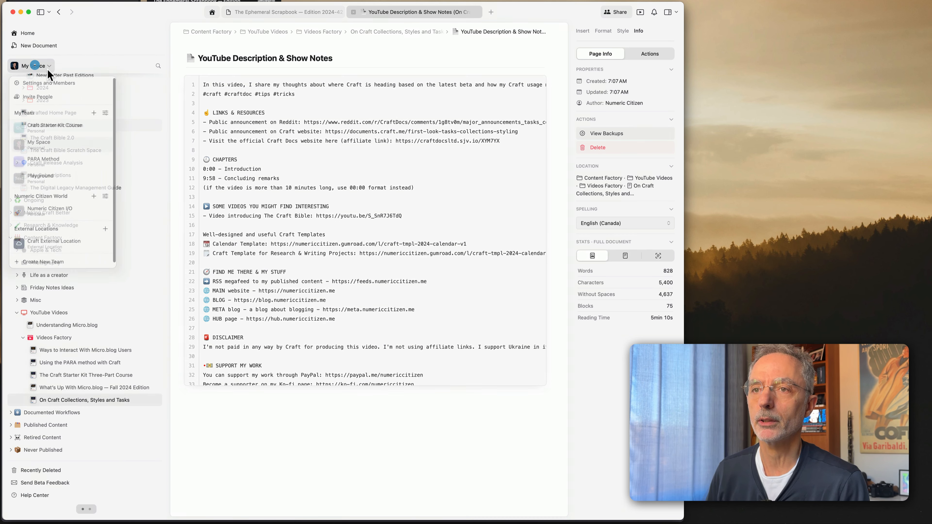
click(42, 178)
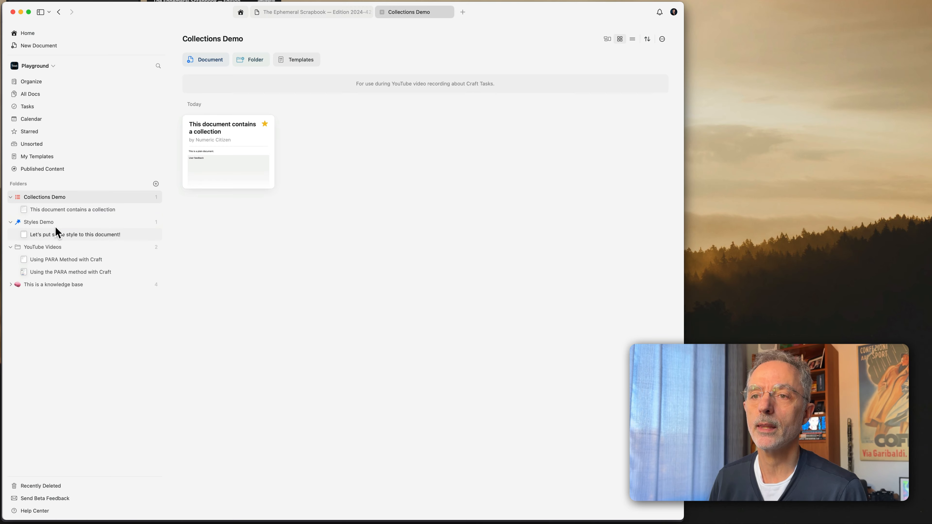
- Open the "This document contains a collection" document and open the "Bring back Objects!" item from its User feedback collection
click(63, 209)
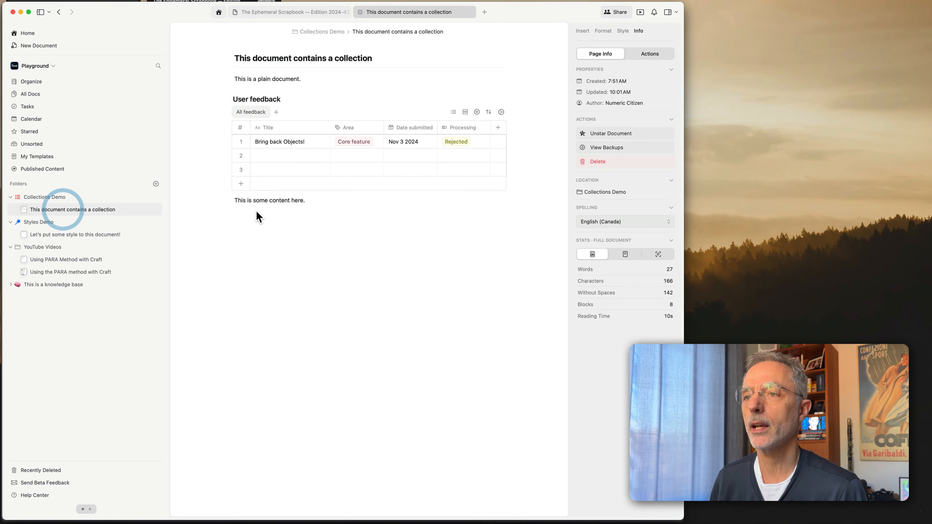
click(266, 235)
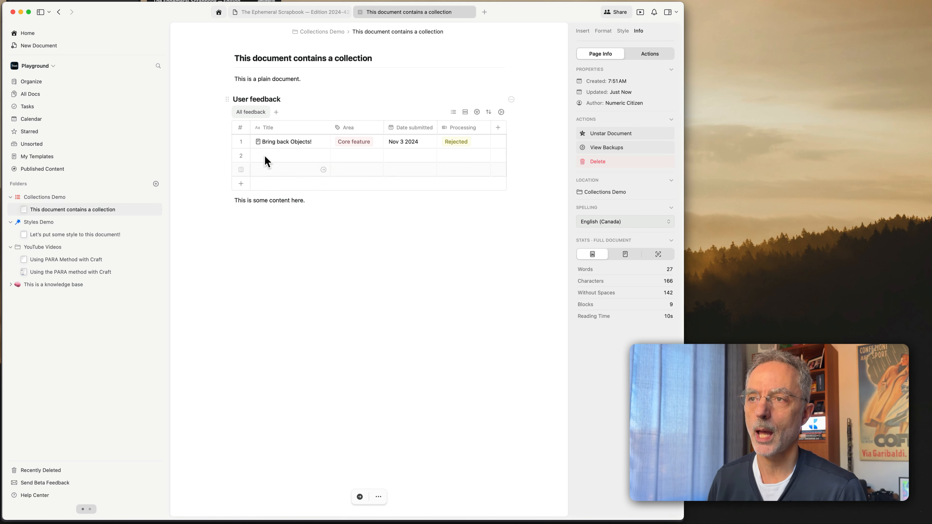
click(228, 98)
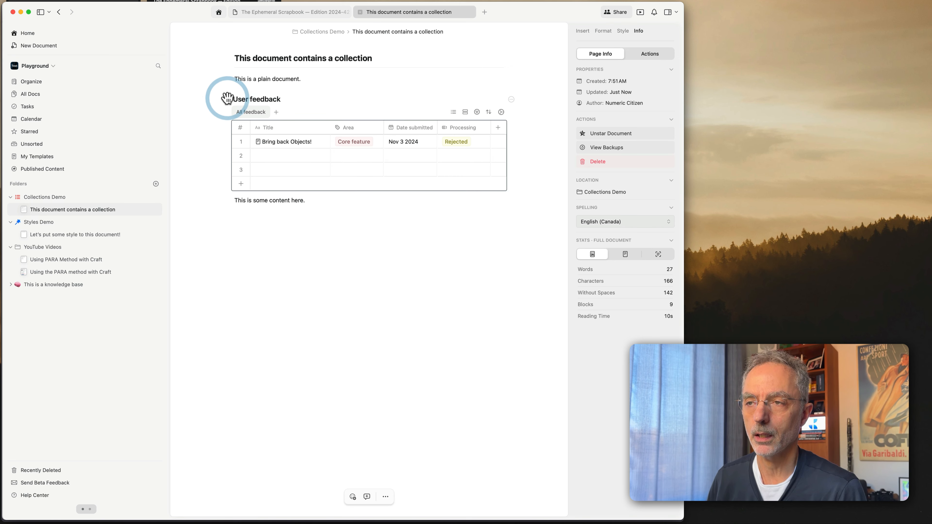
click(316, 246)
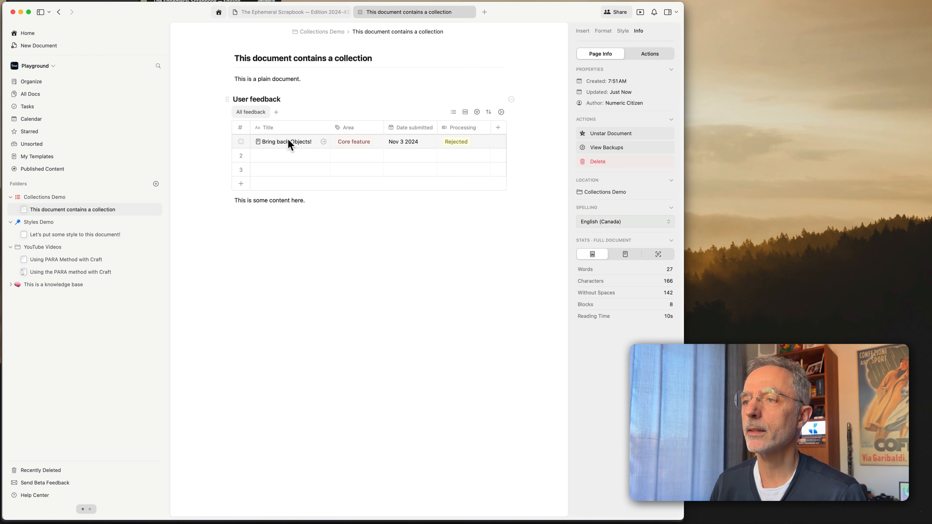
click(324, 142)
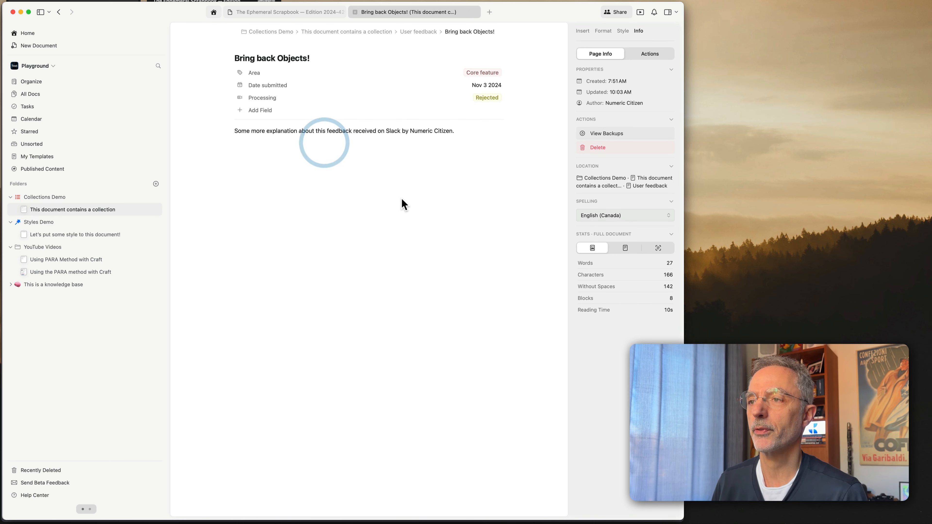
- Preview today's backup from the "Bring back Objects!" item to check what it covers, and close it without restoring
click(299, 191)
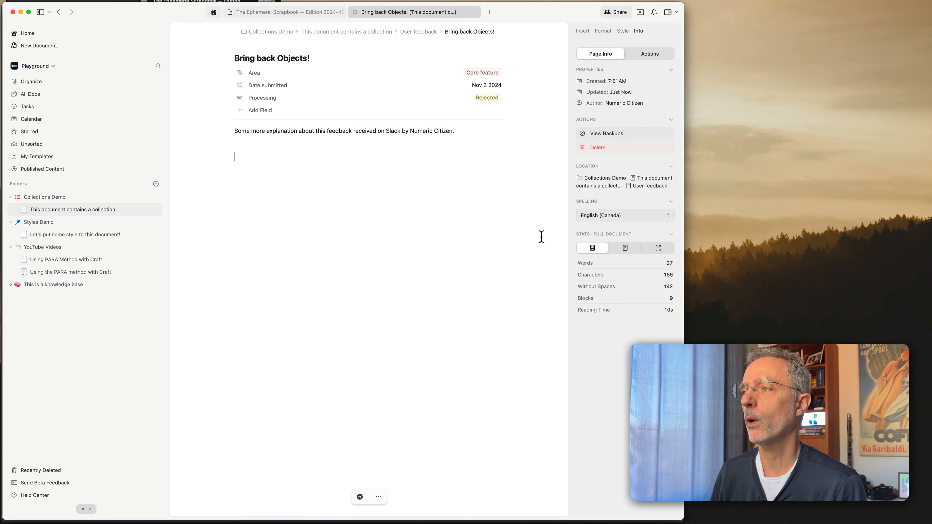
click(619, 135)
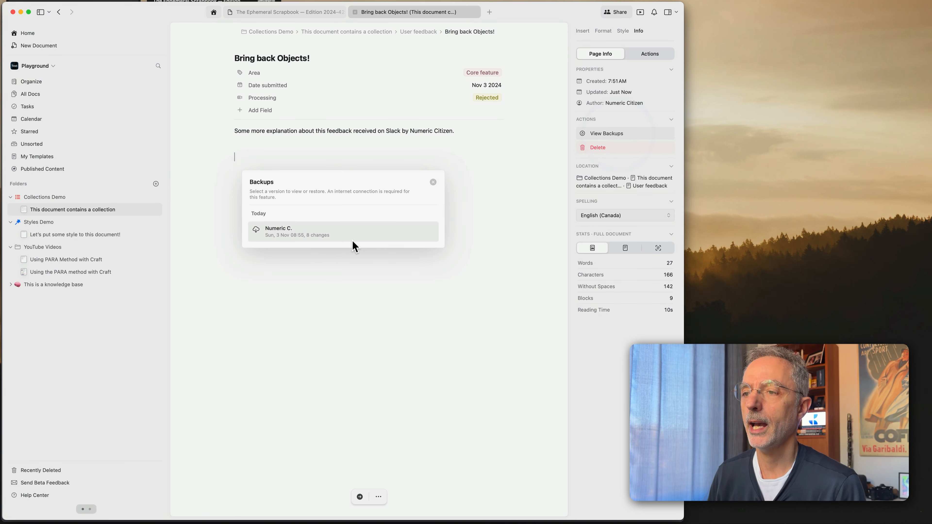
click(299, 234)
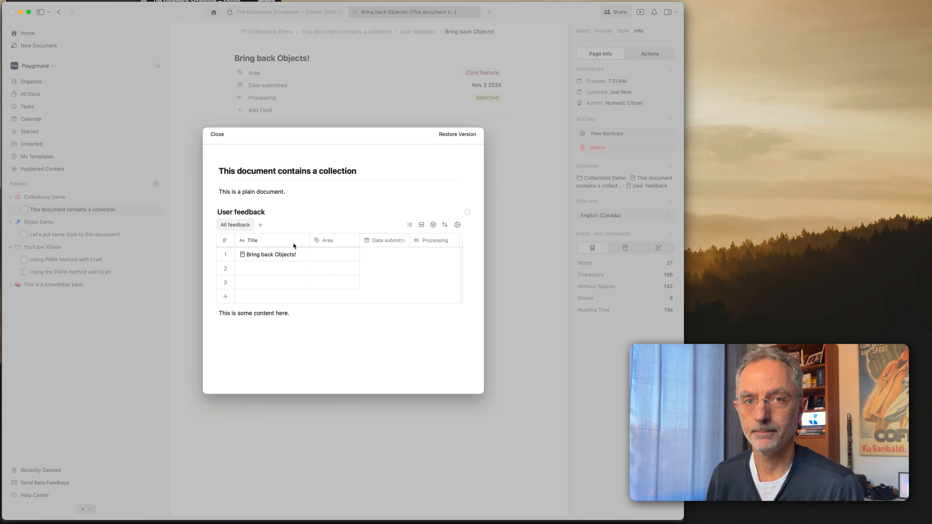
key(Escape)
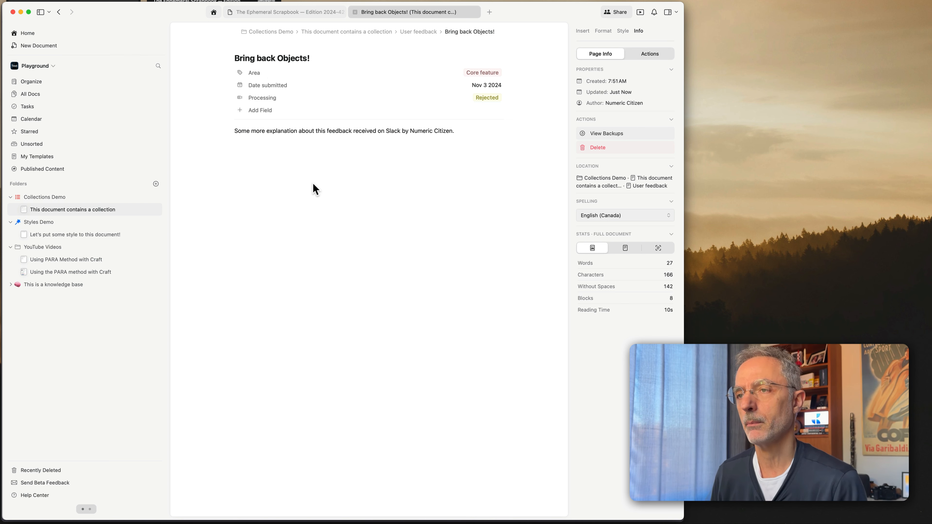
- Go back to the User feedback collection, view the "Bring back Objects!" item once more, and return to the collection
click(420, 31)
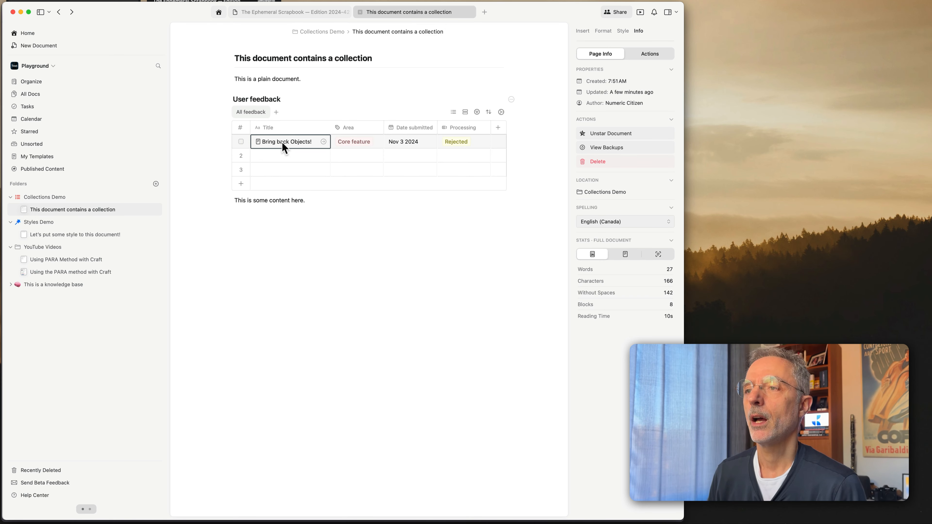
click(323, 142)
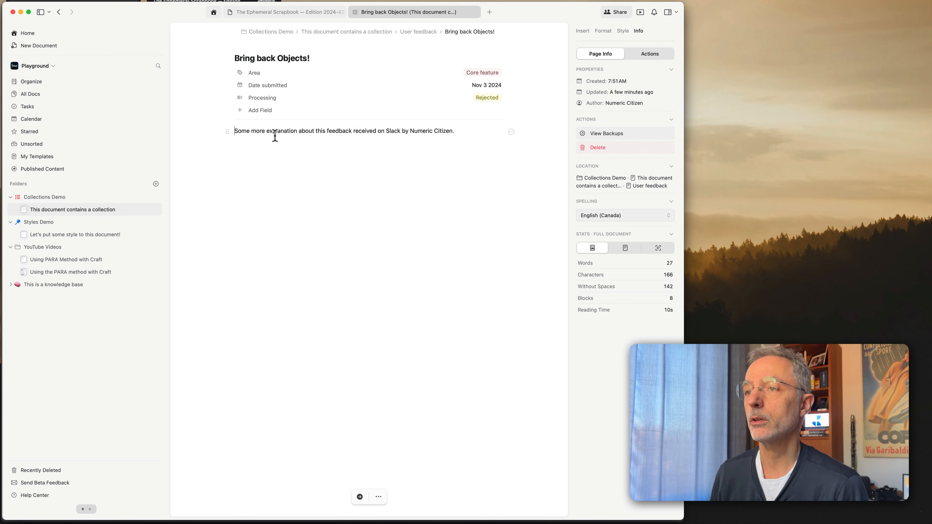
click(418, 33)
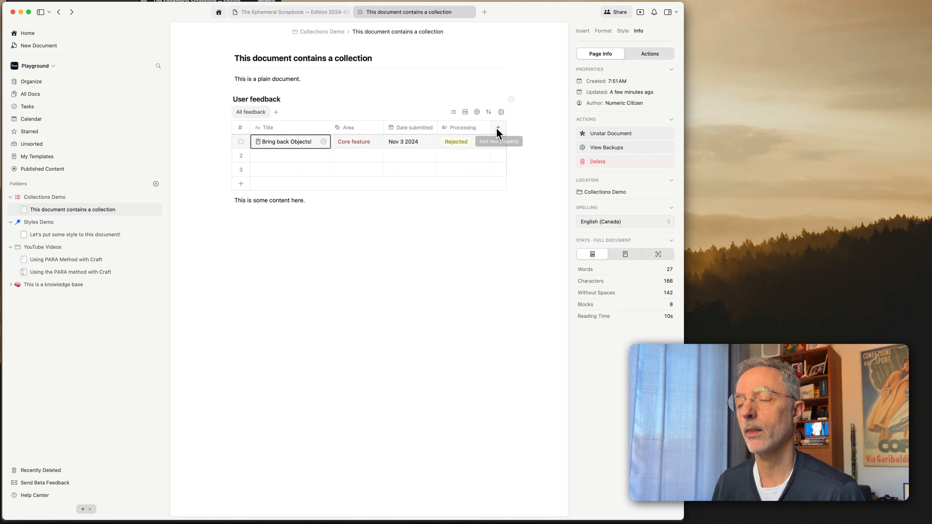
- Add a field named "Link" for holding a link to the "Bring back Objects!" item, keeping its chain icon
click(323, 142)
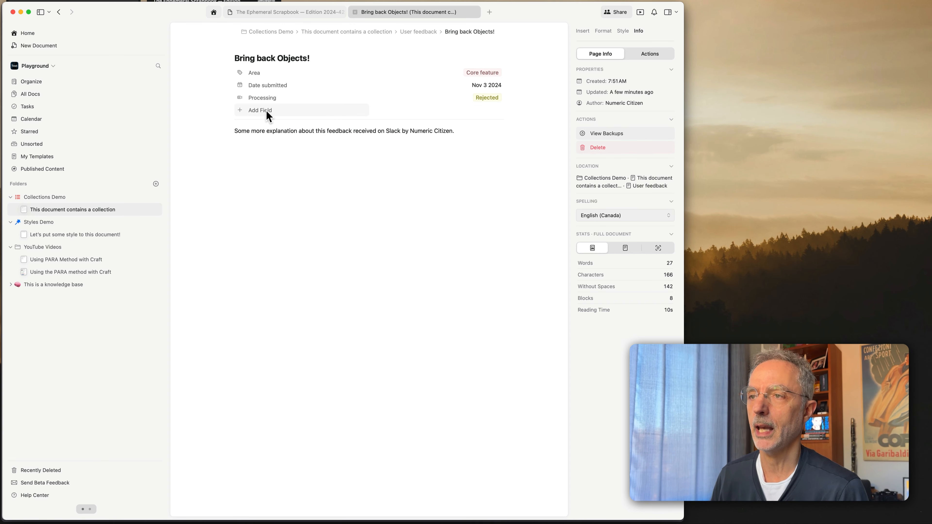
click(265, 110)
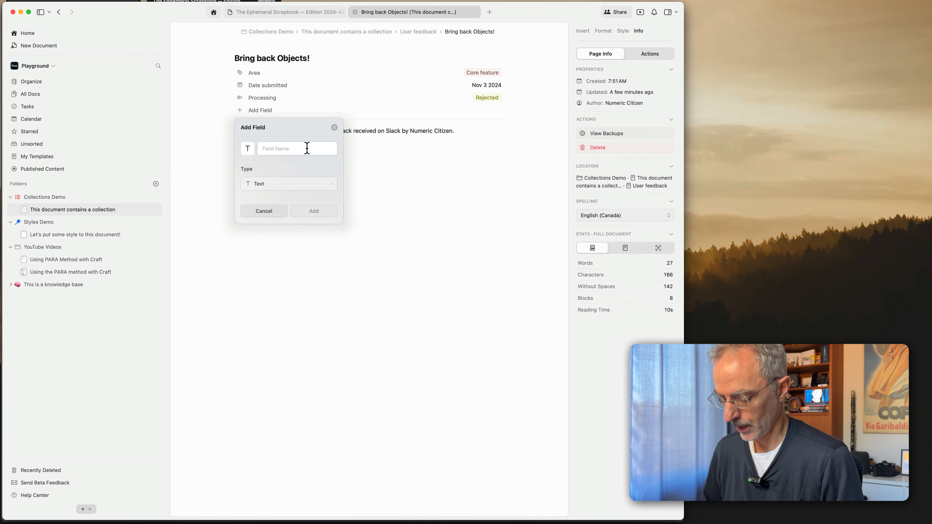
text(Link)
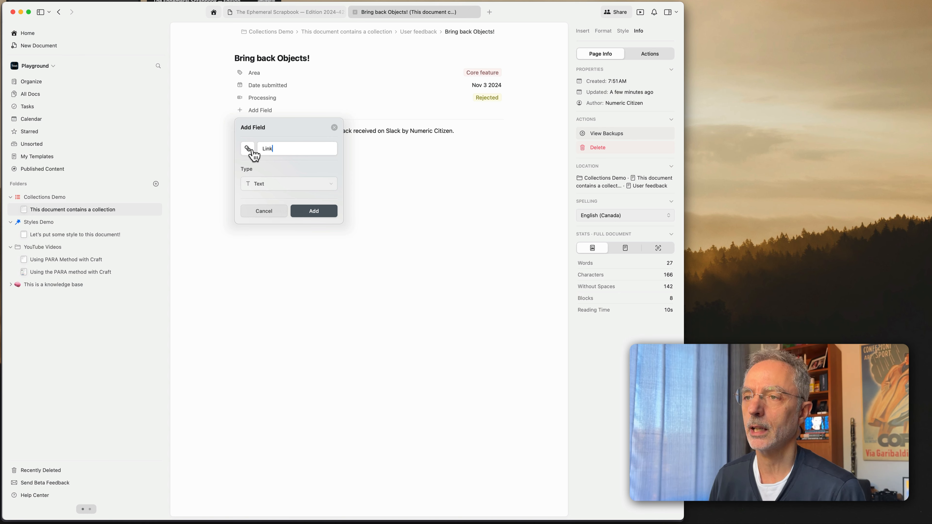
click(247, 149)
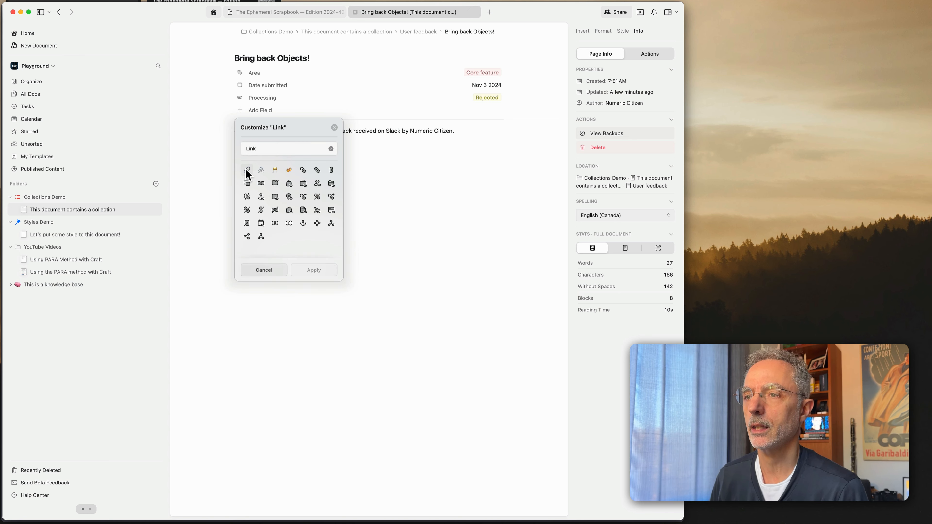
click(275, 270)
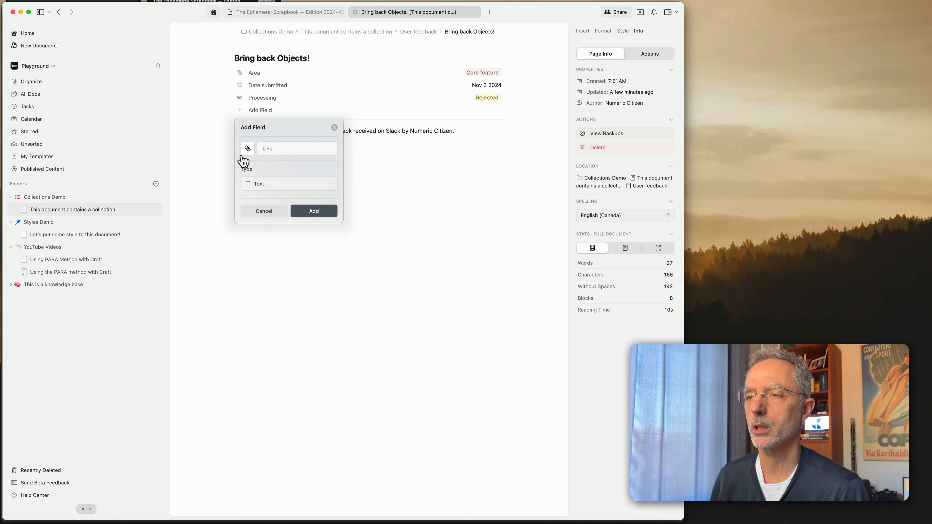
click(275, 184)
click(272, 235)
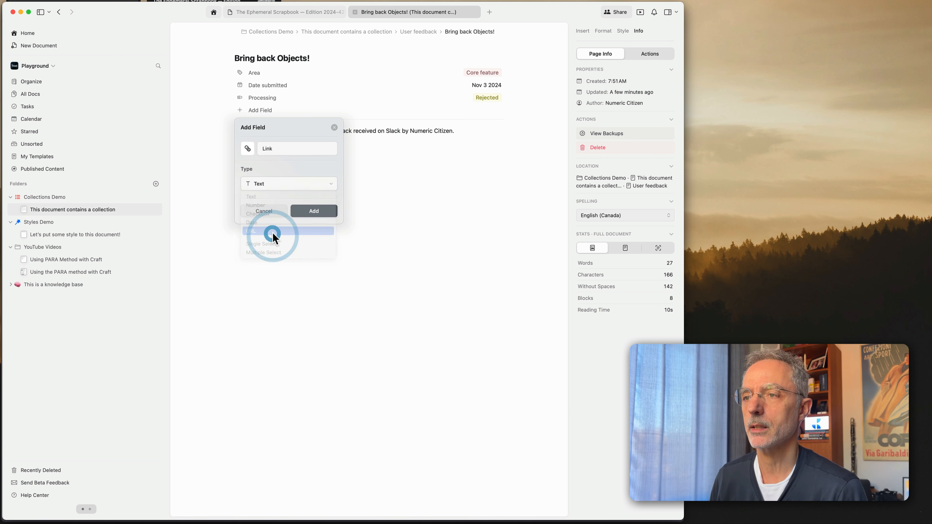
click(310, 212)
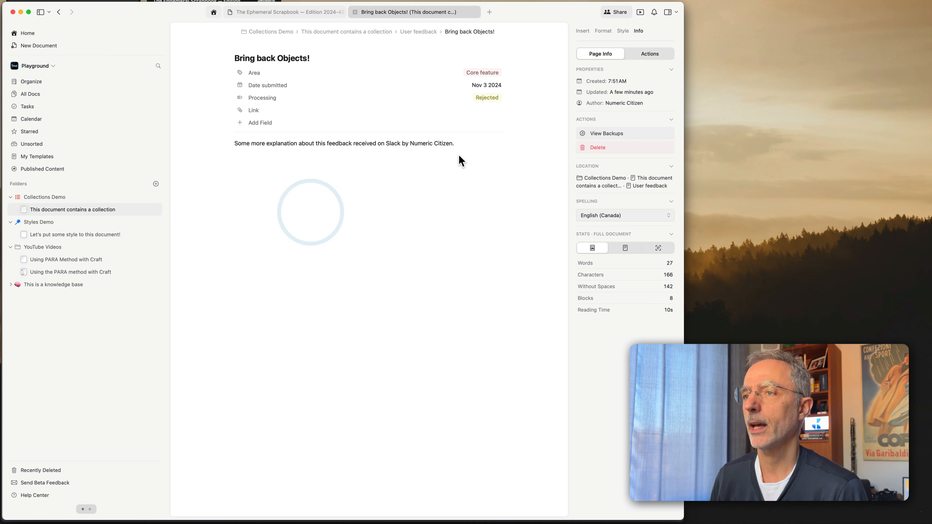
- Copy the deeplink of the "Let's put some style to this document!" document in the Styles Demo folder
click(484, 111)
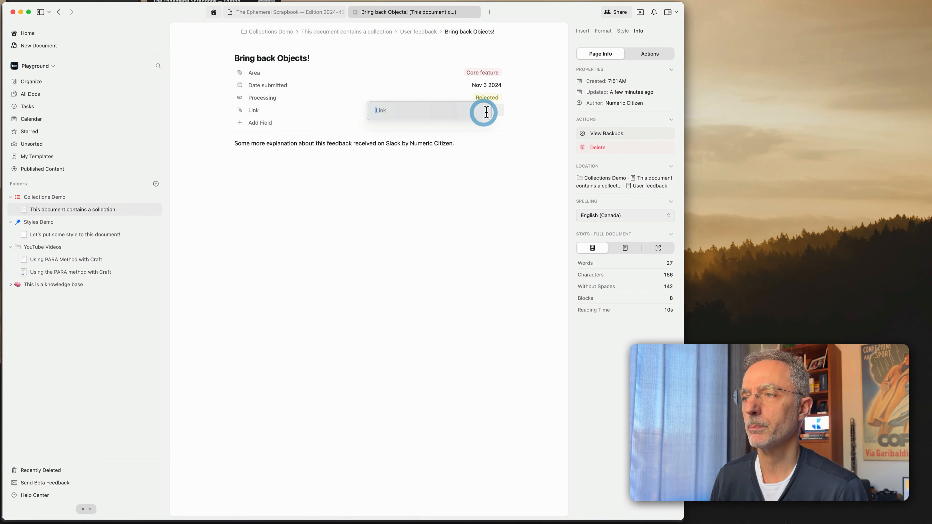
click(414, 211)
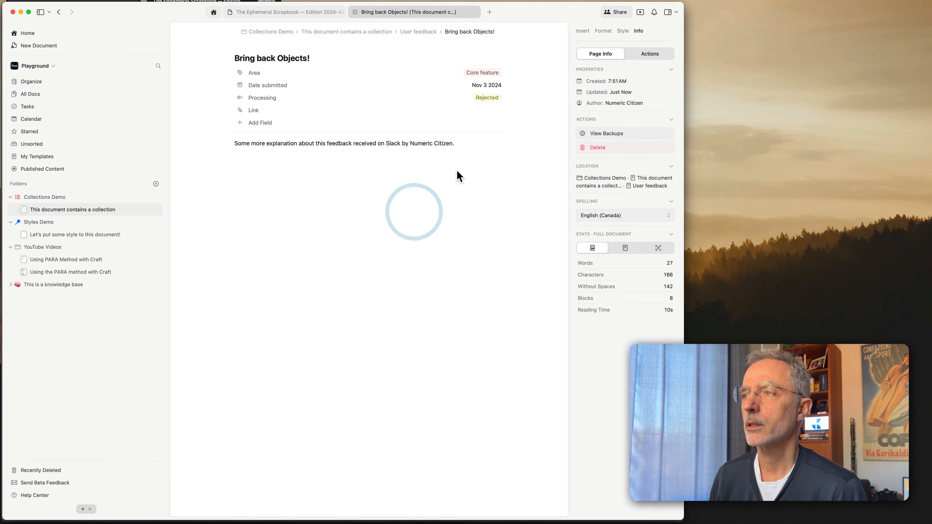
right_click(69, 235)
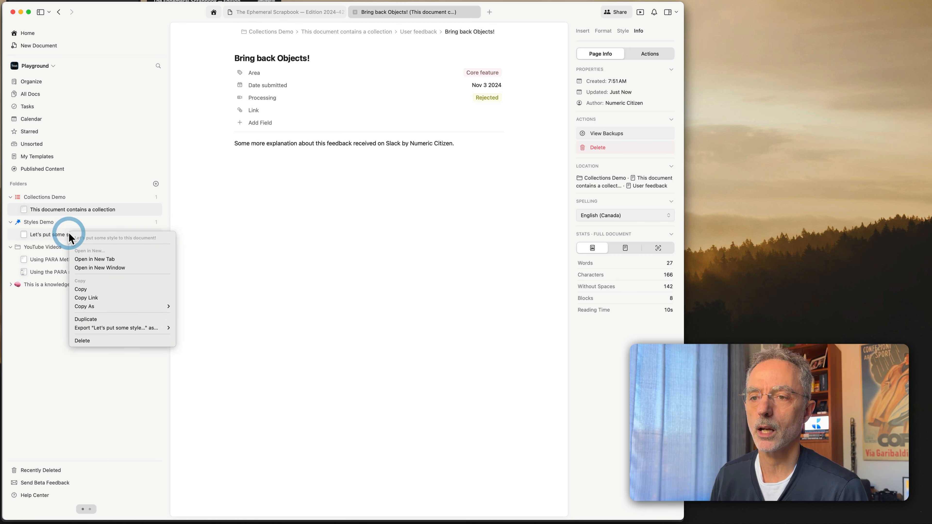
mouse_move(129, 307)
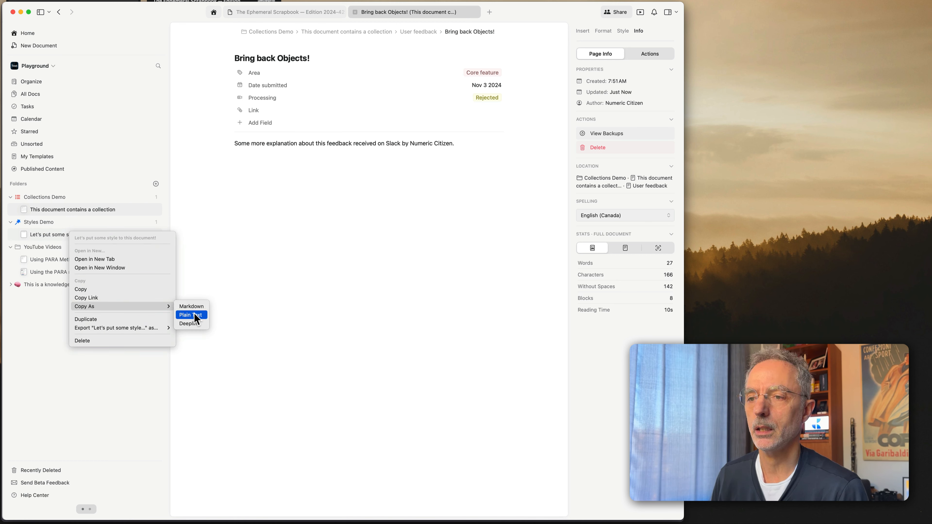
click(191, 324)
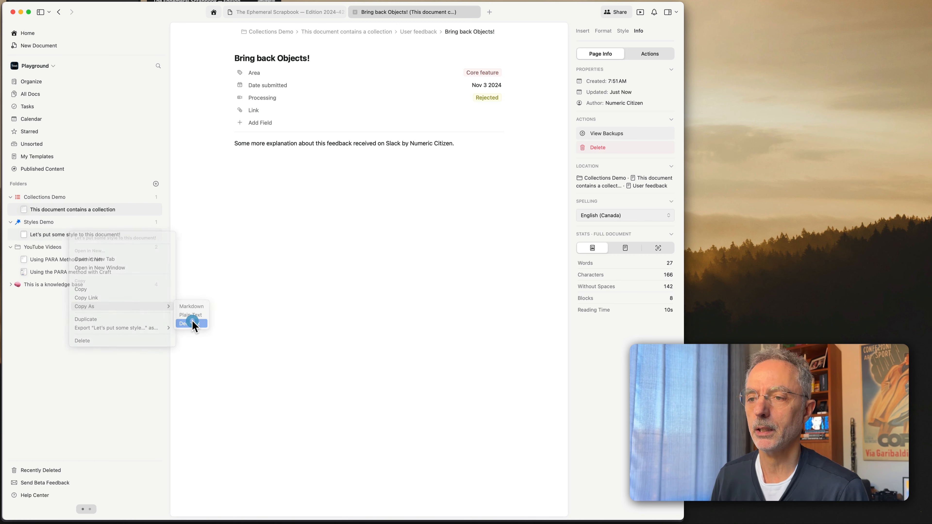
click(273, 125)
click(418, 156)
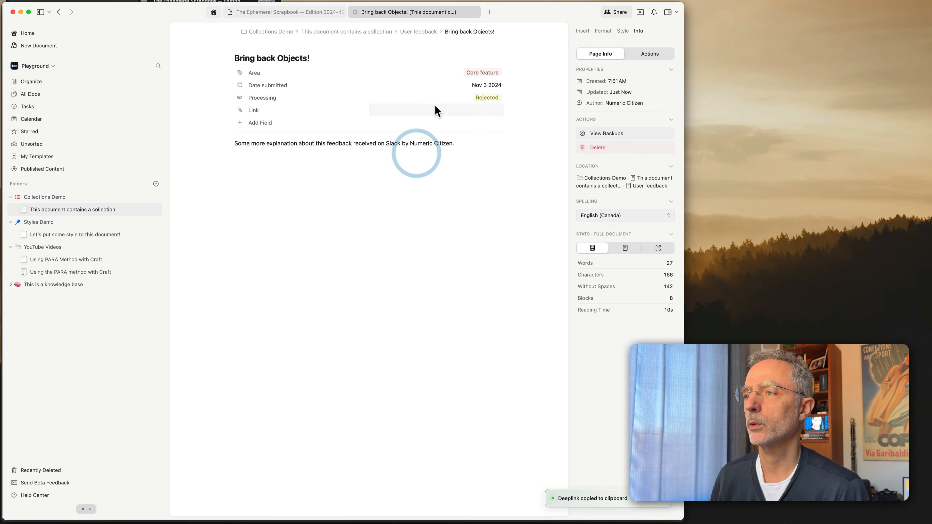
- Paste the copied document deeplink as the value of the item's Link field
click(458, 108)
key(super+v)
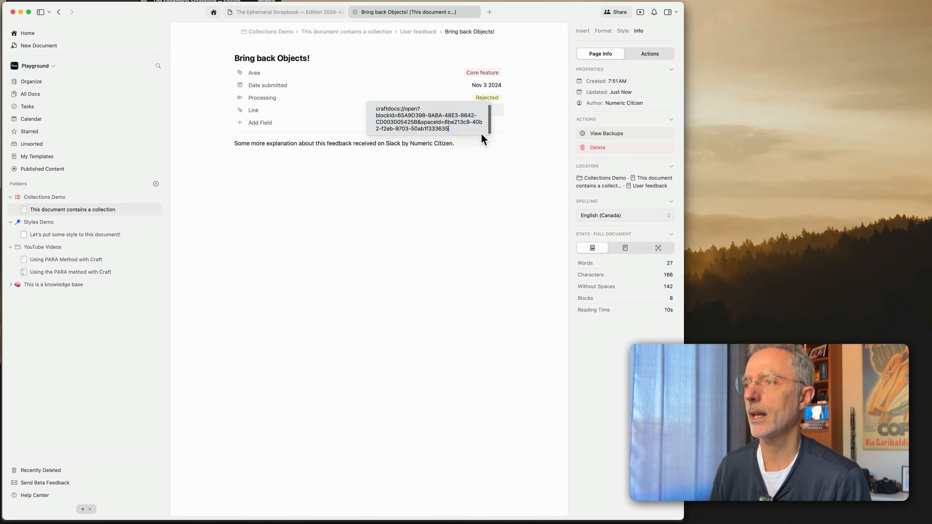
key(Return)
click(384, 219)
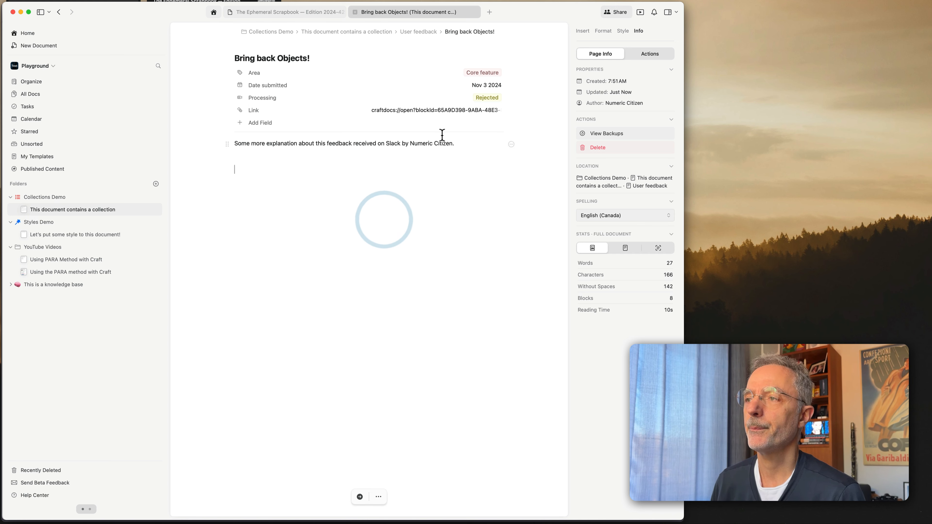
- Follow the item's Link value from the User feedback collection to its target document, and reopen the document containing the collection
click(423, 33)
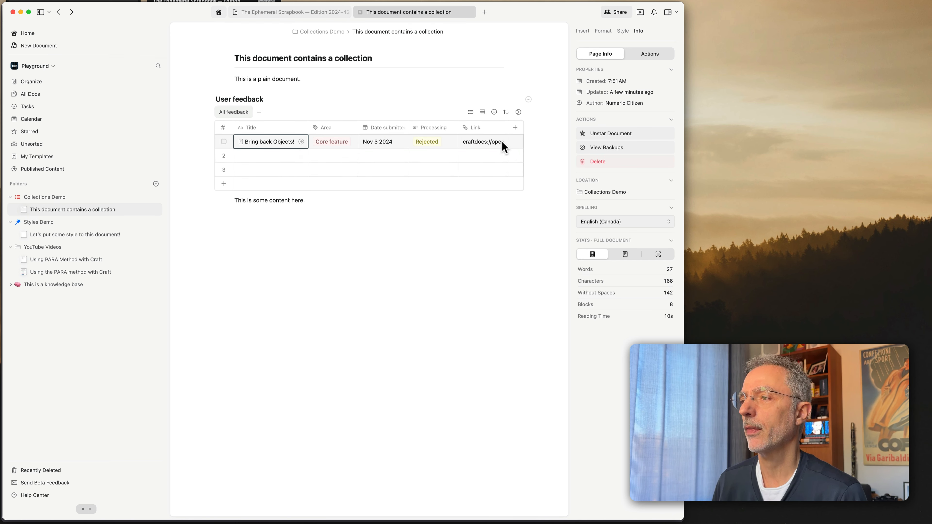
click(478, 142)
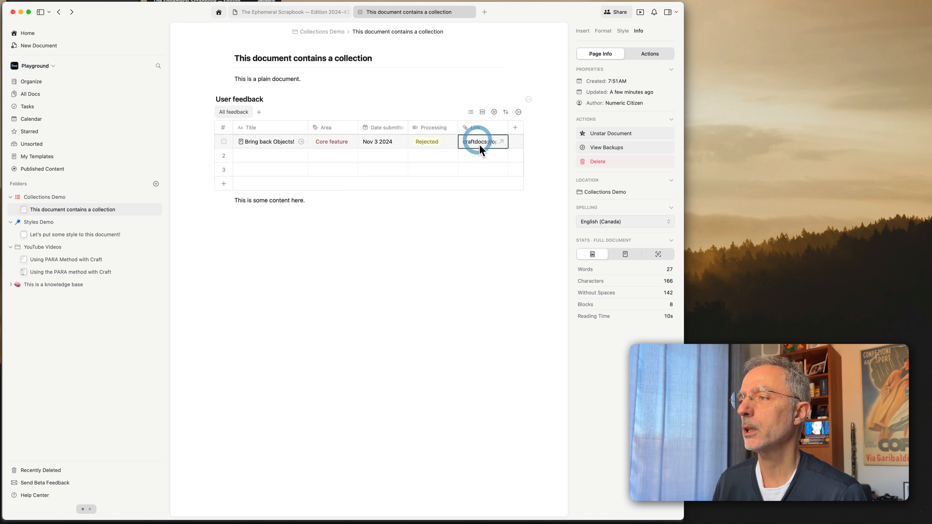
click(502, 144)
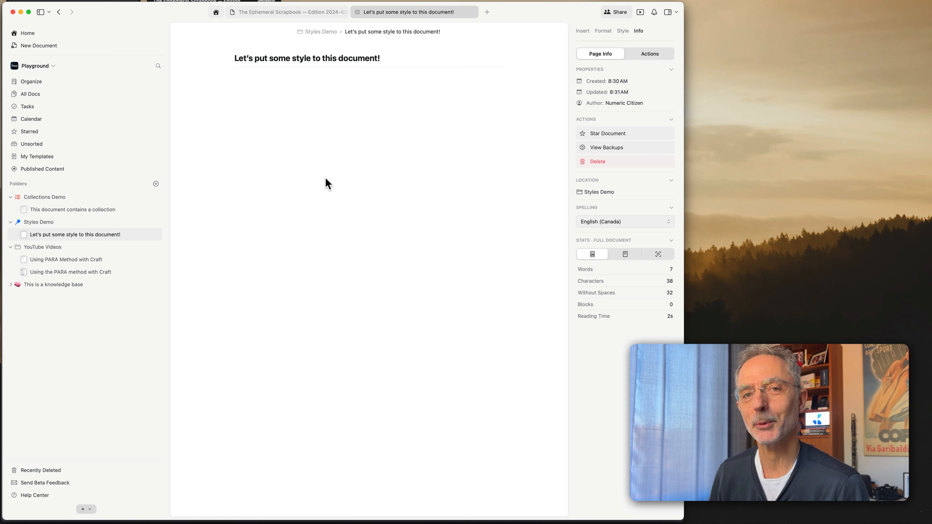
click(325, 33)
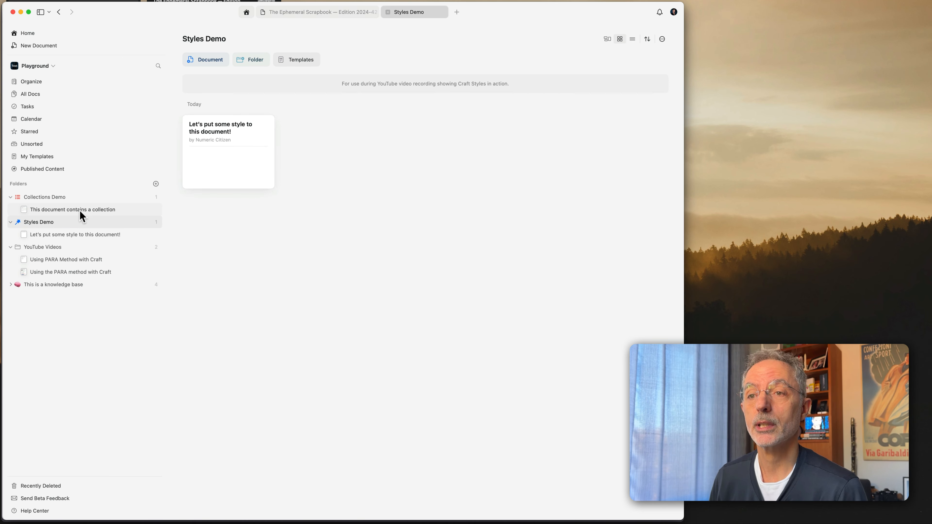
click(73, 209)
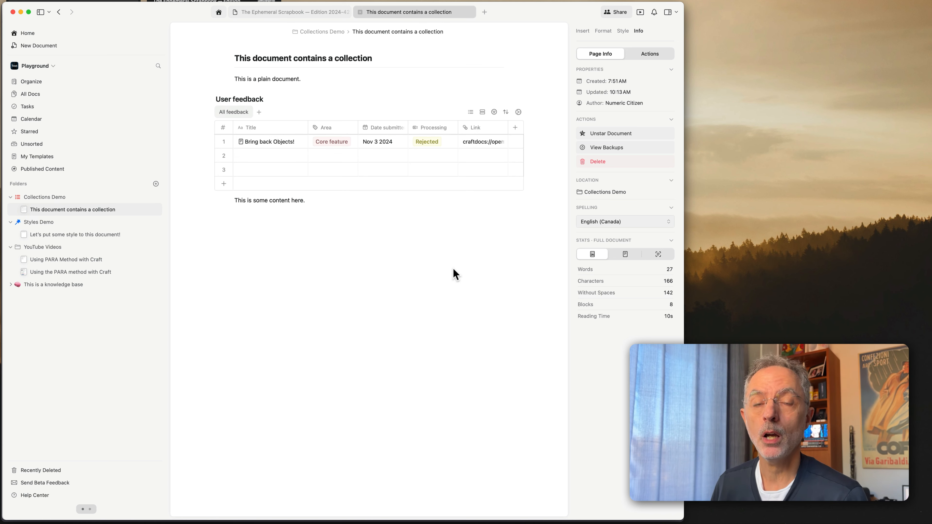
- Hide and show again the Area, Date submitted and Processing fields of the User feedback collection
click(471, 112)
click(542, 184)
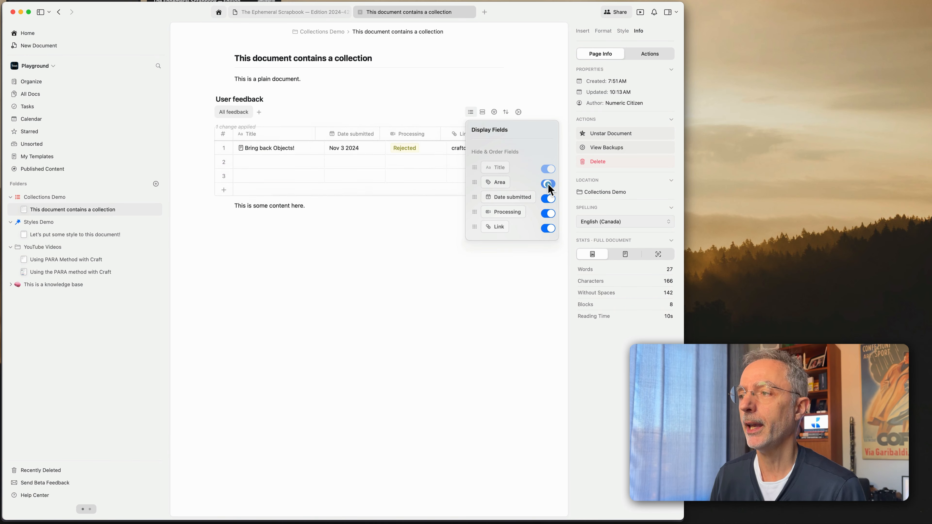
click(548, 183)
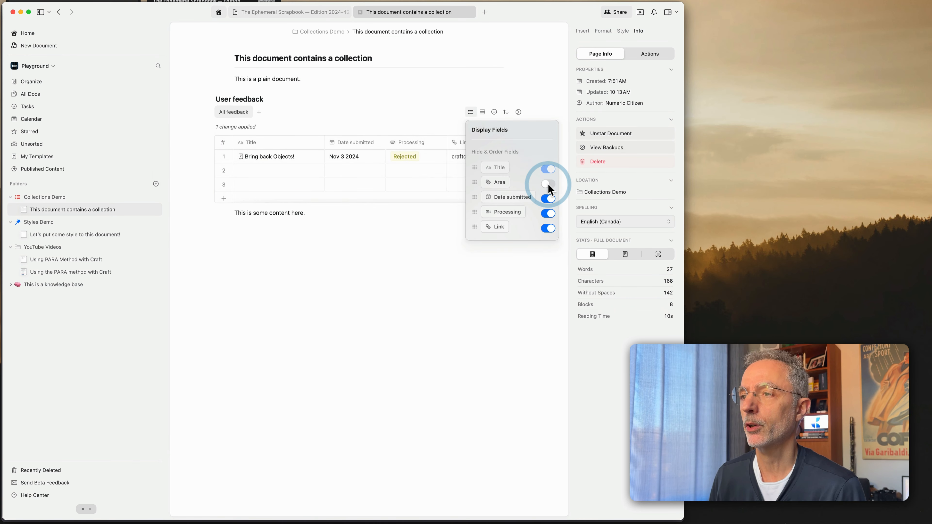
click(549, 199)
click(548, 199)
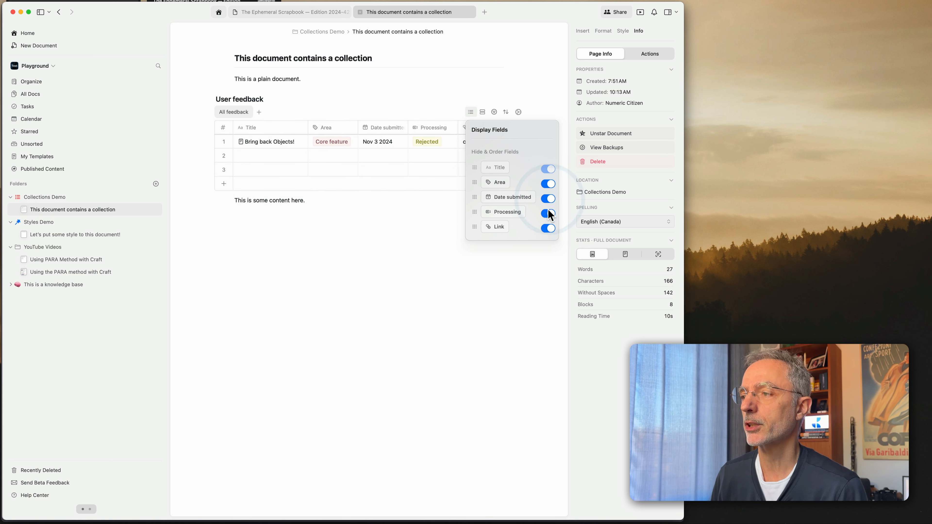
click(548, 213)
click(548, 213)
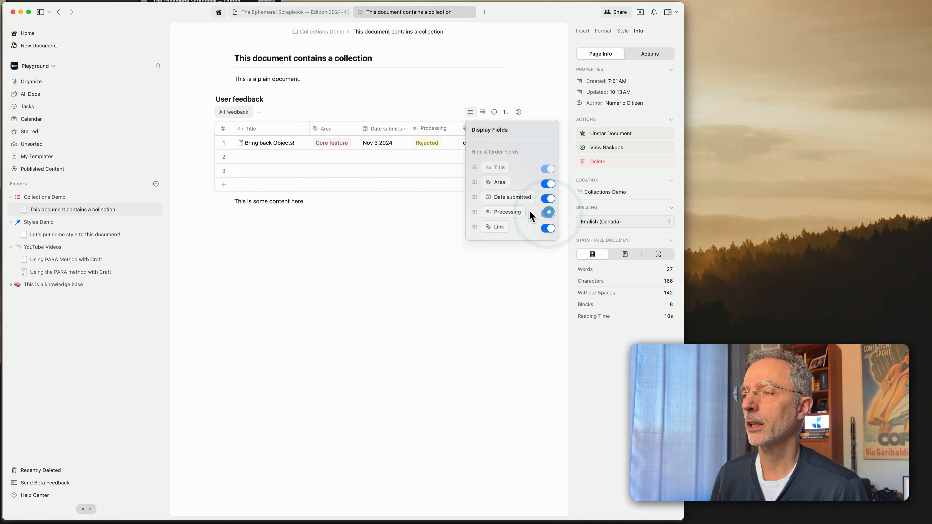
- Reorder the collection's displayed fields so Processing comes right after Title and Date submitted comes last, after Link
drag(475, 211, 474, 183)
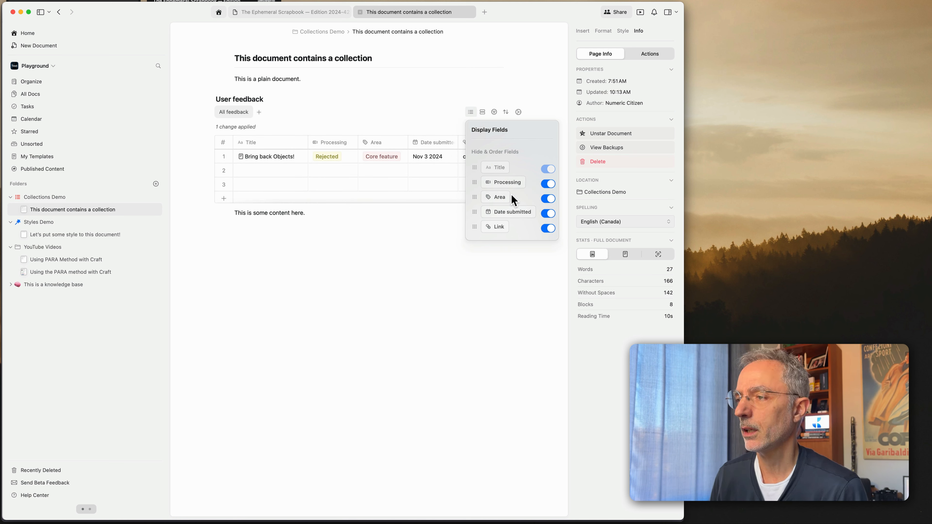
drag(475, 212, 475, 227)
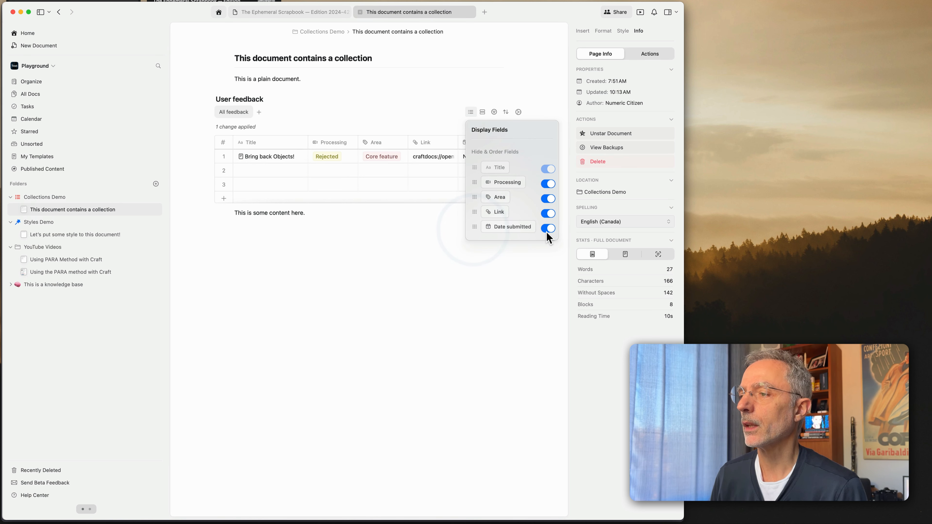
click(547, 229)
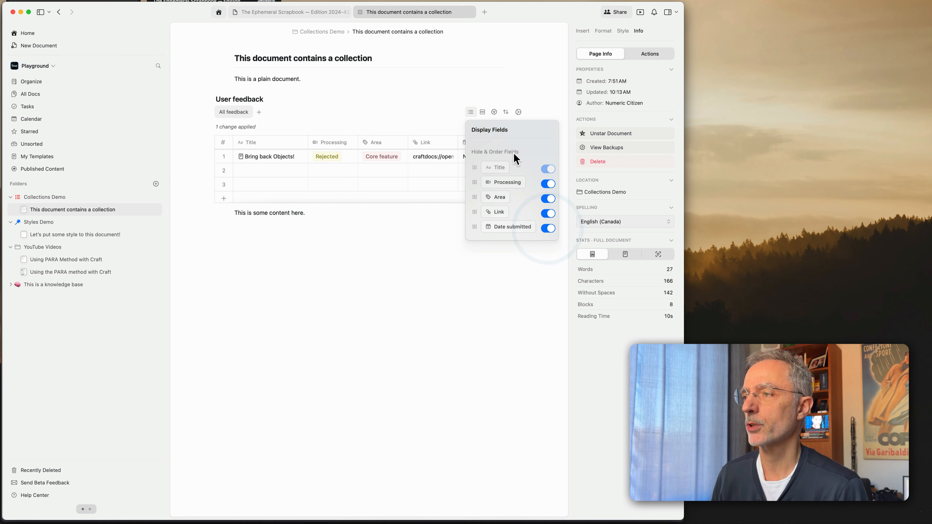
click(455, 257)
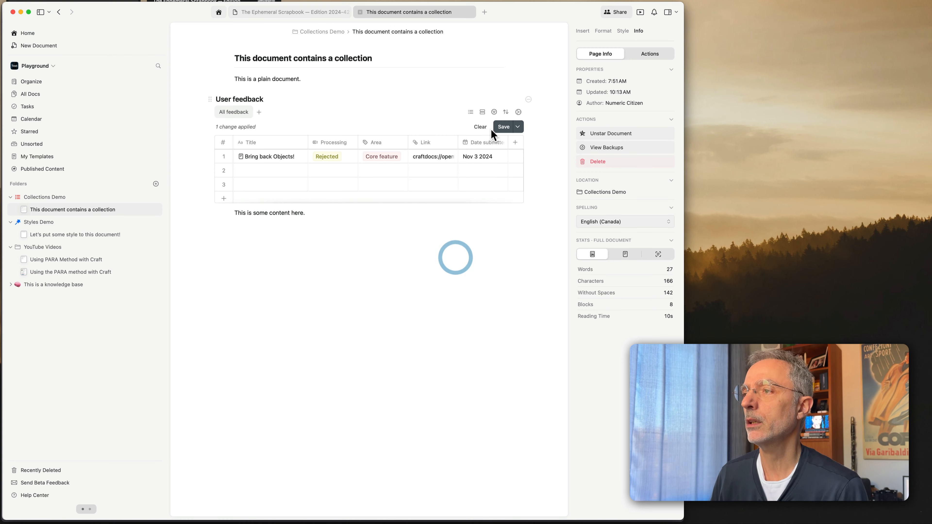
- Group the User feedback collection by the Processing field
click(483, 112)
click(527, 149)
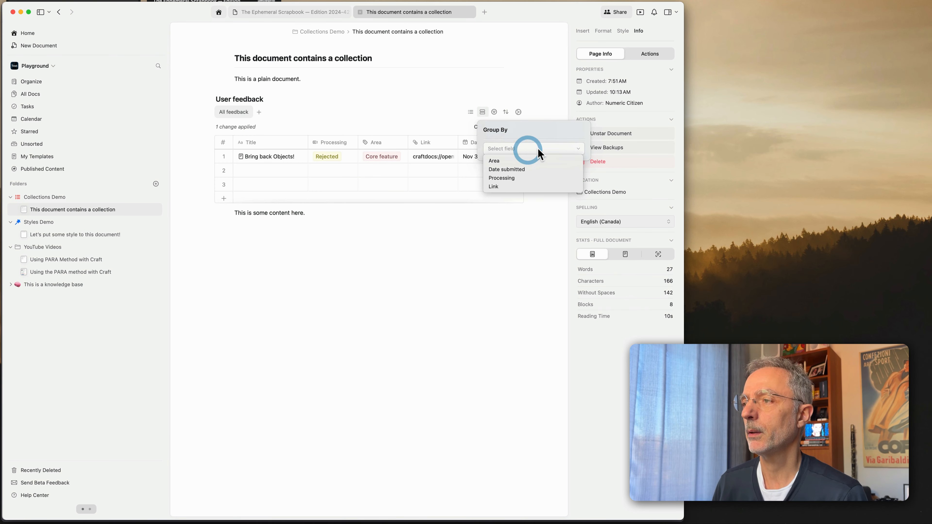
click(513, 178)
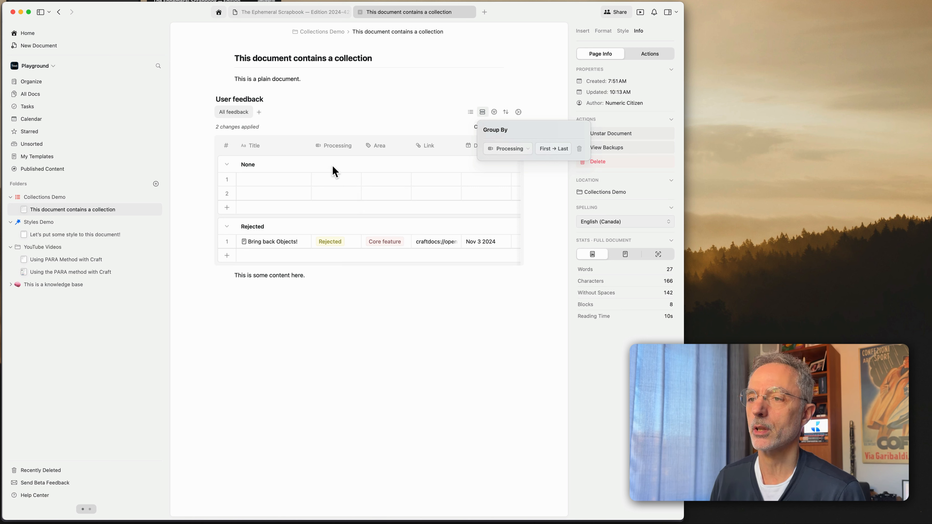
click(541, 179)
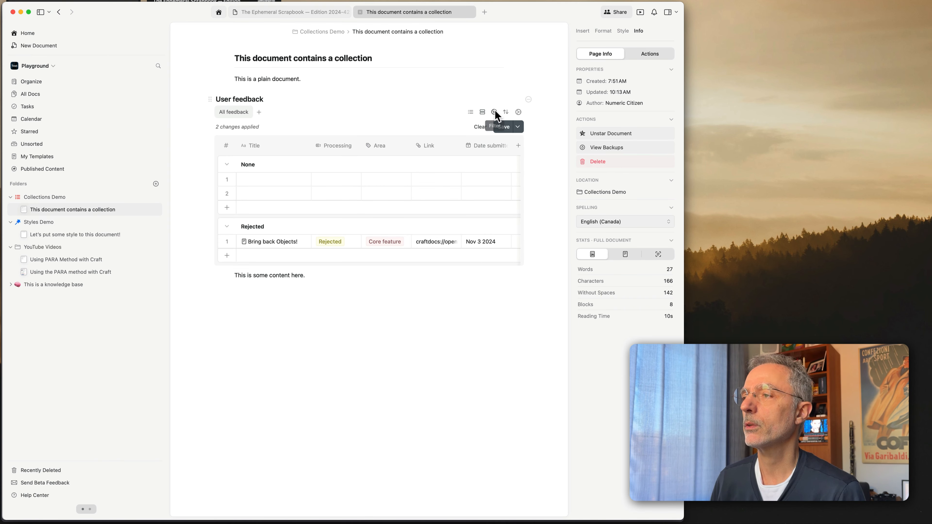
- Add a filter on the collection's Processing field with the Is condition, leaving its value unset
click(494, 112)
click(532, 154)
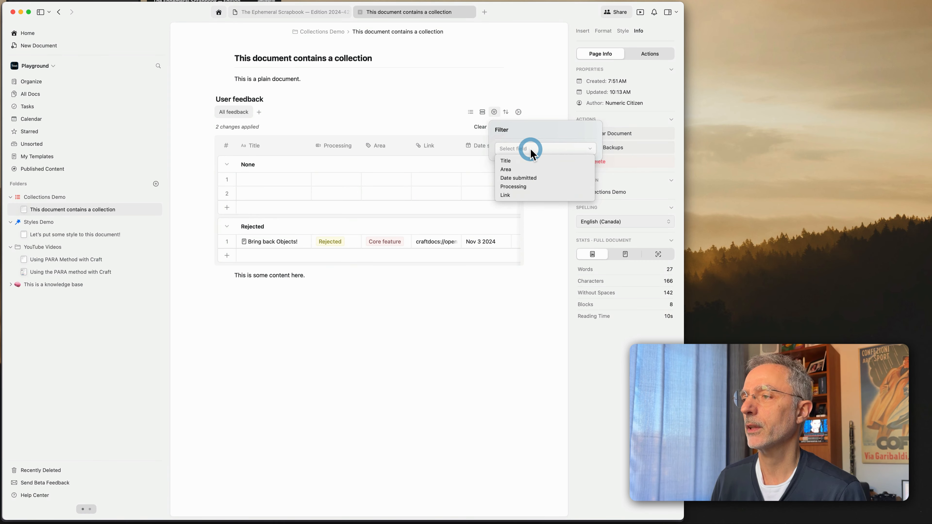
click(536, 187)
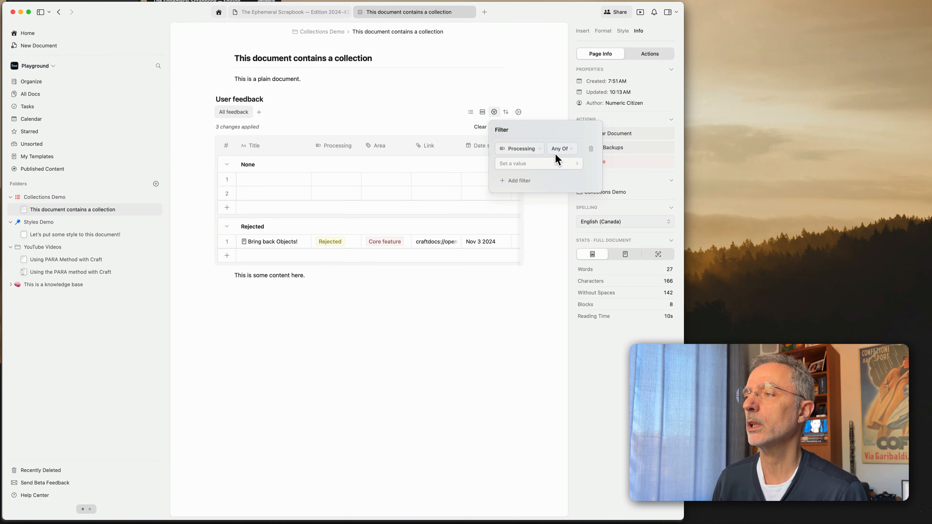
click(566, 147)
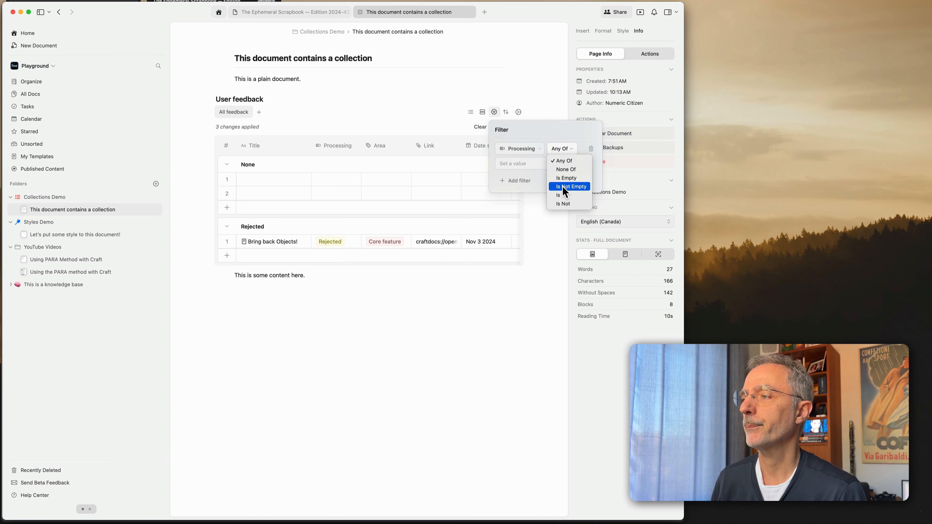
click(561, 195)
click(534, 161)
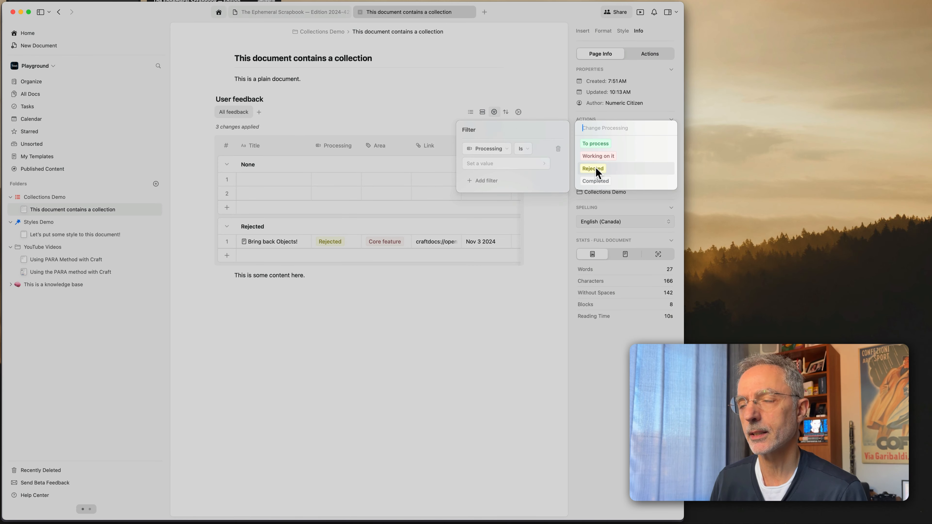
click(594, 156)
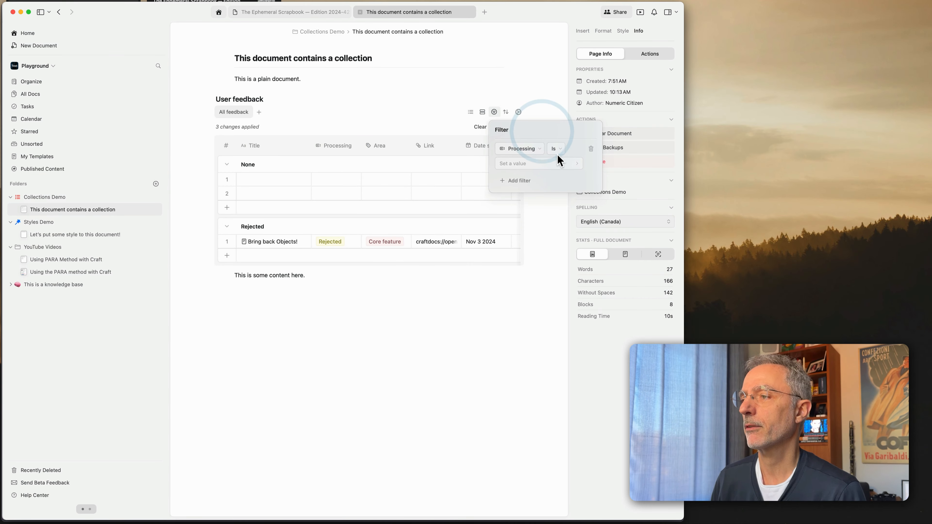
key(Escape)
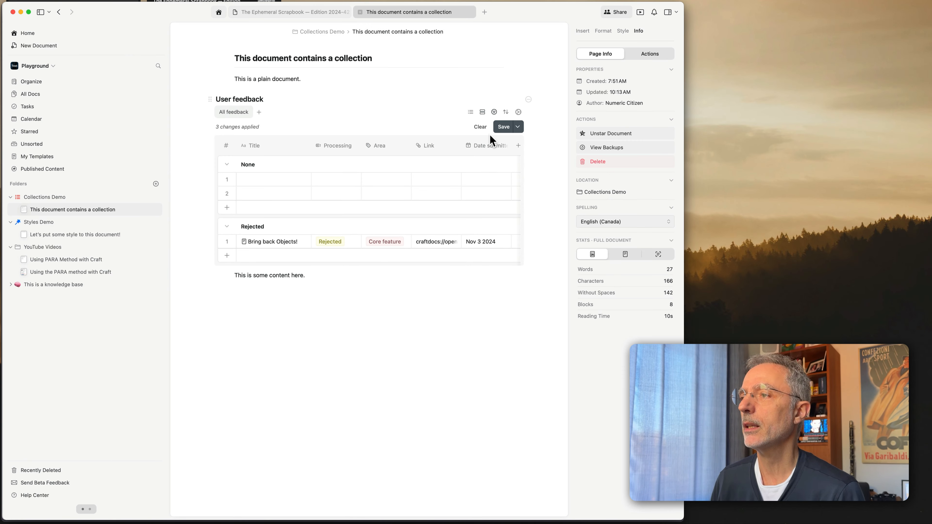
- Sort the User feedback collection by Date submitted, keeping the Latest → Earliest order
click(506, 112)
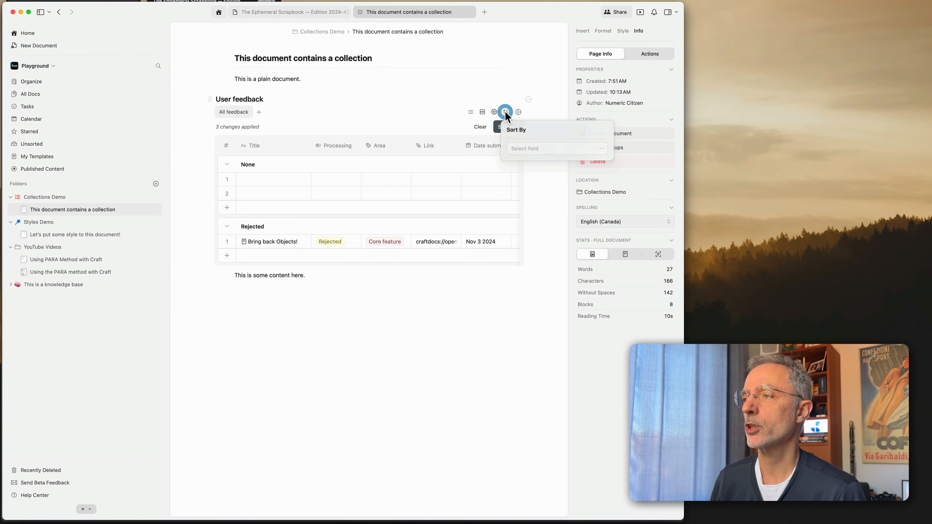
click(546, 151)
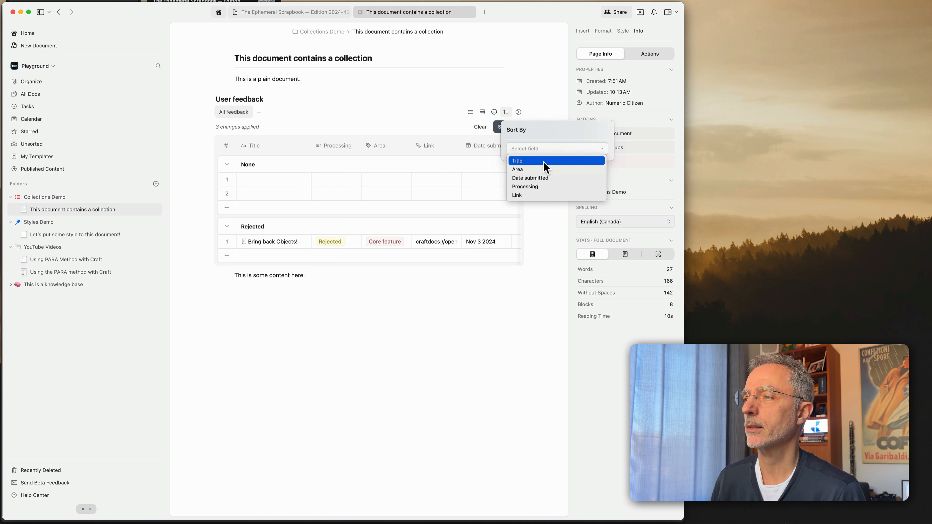
click(537, 178)
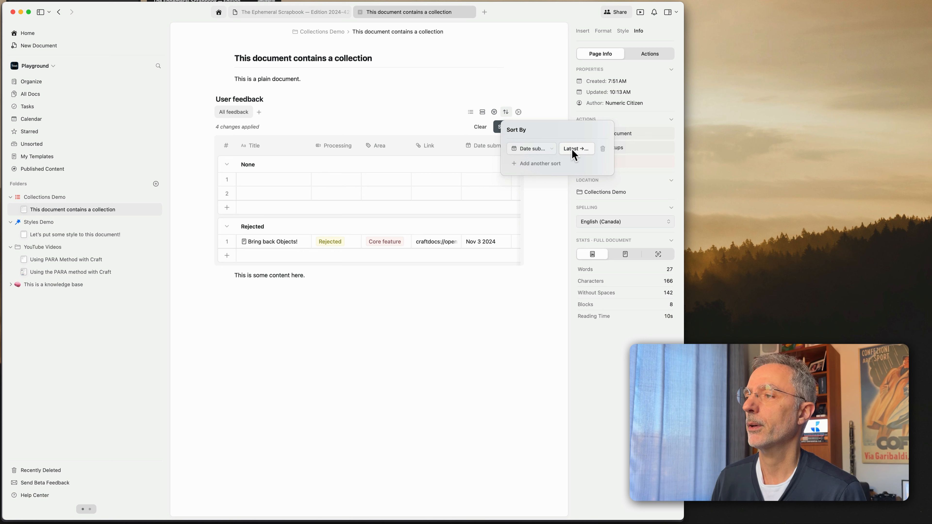
click(575, 151)
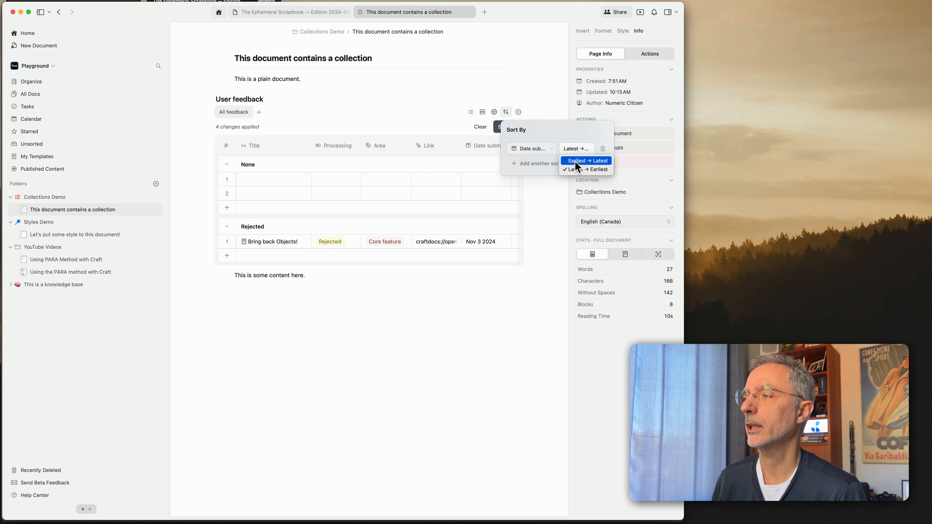
click(536, 127)
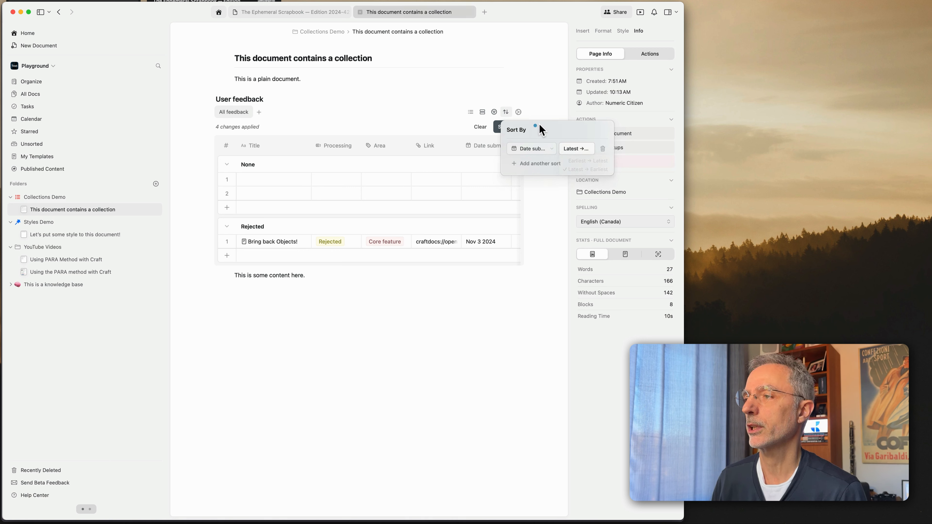
click(548, 213)
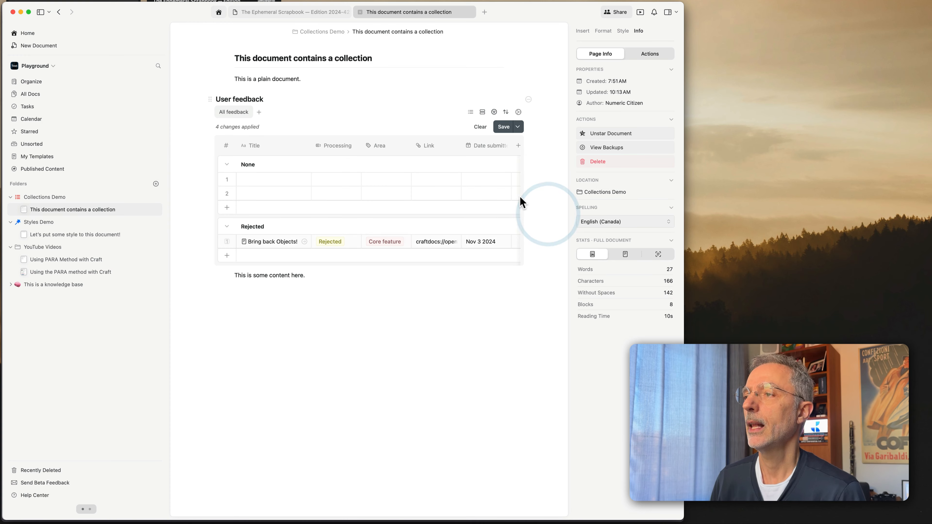
- Save the applied view changes as a new view named "Grouped Feedback"
click(519, 126)
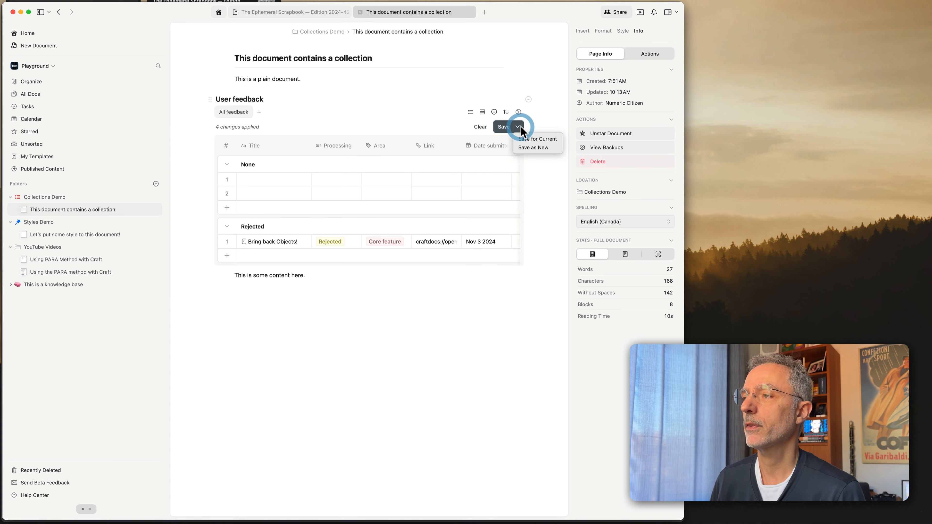
click(542, 148)
drag(260, 148, 215, 150)
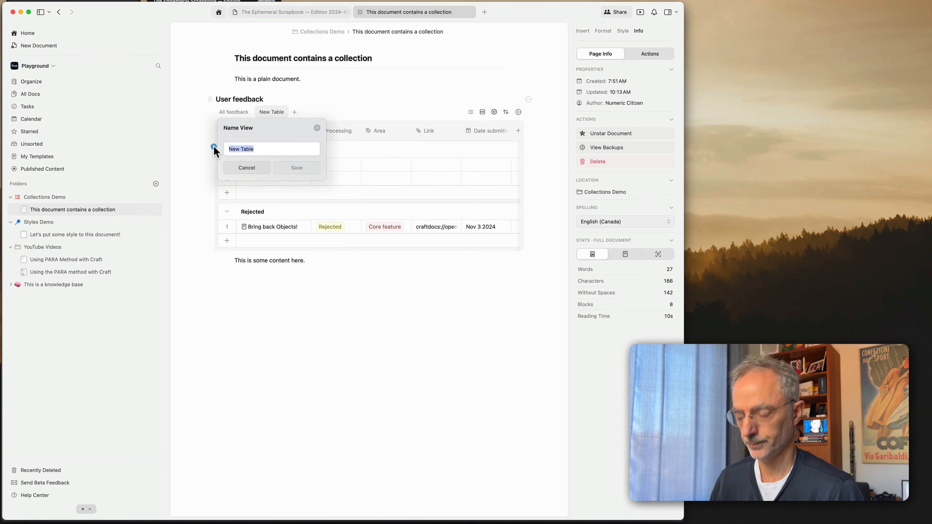
text(Grouped Feedback)
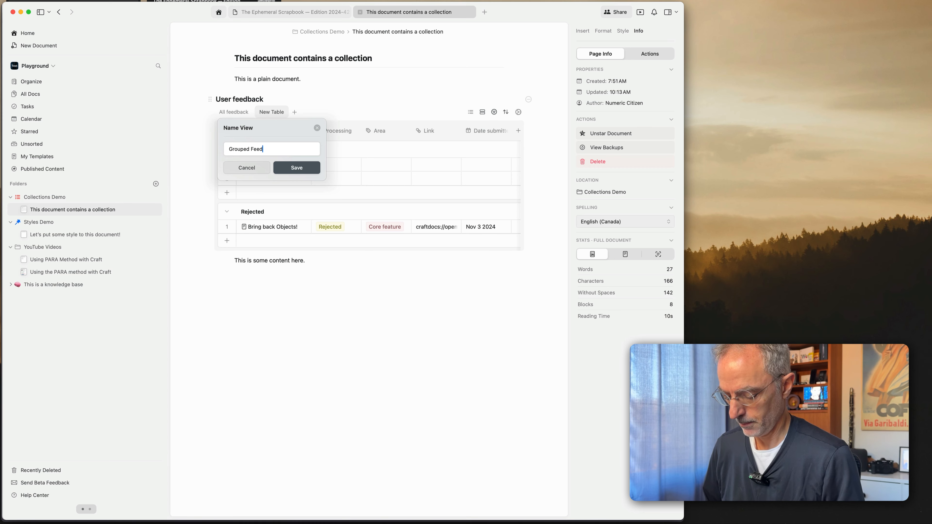
click(290, 168)
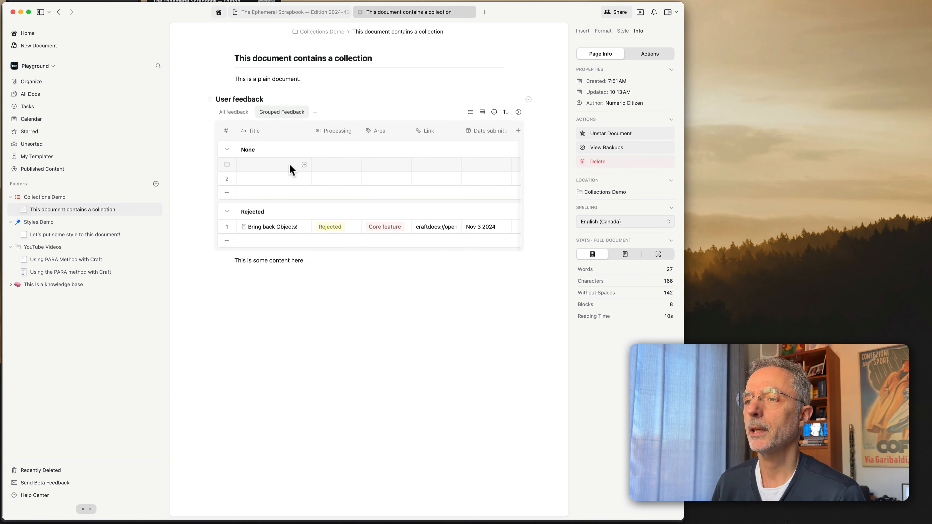
- Open the first empty item in the None group and title it "Please add more flexibility to image processing within a document"
click(304, 165)
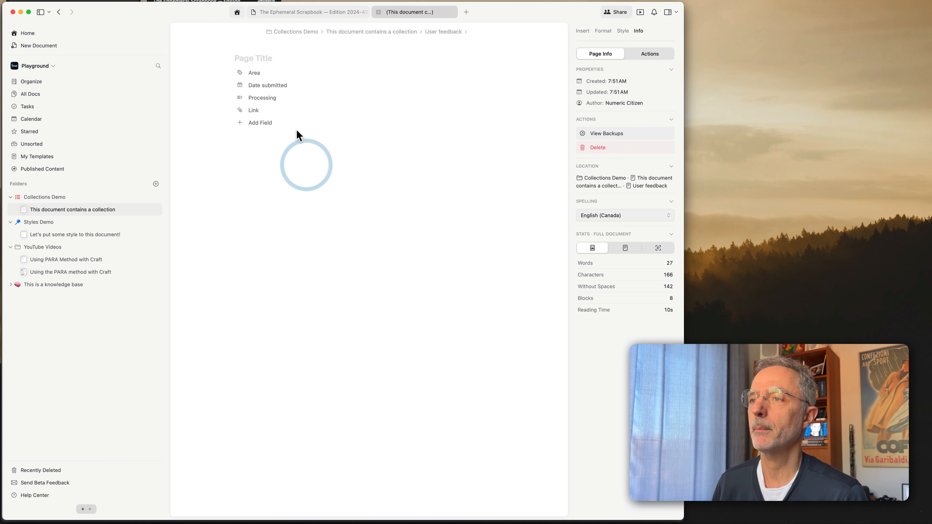
click(255, 59)
text(P)
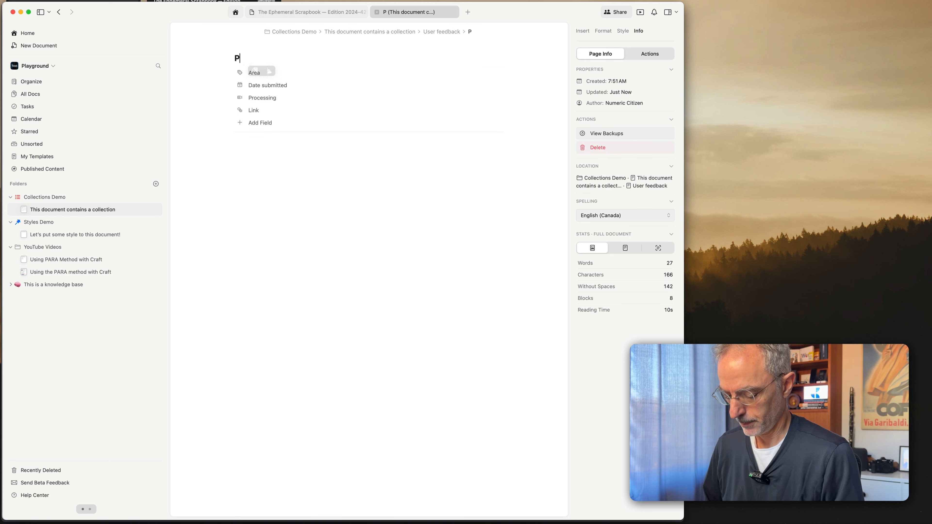
text(laase ad)
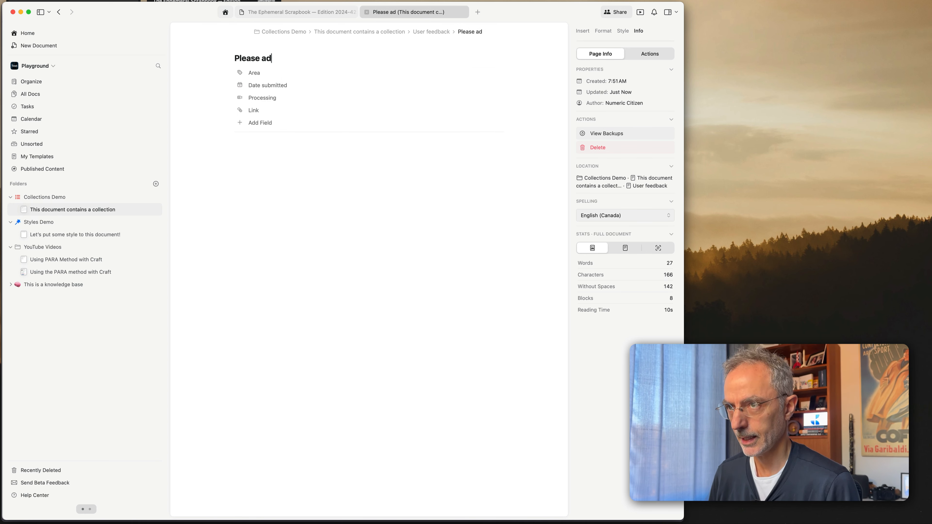
text(d more fle)
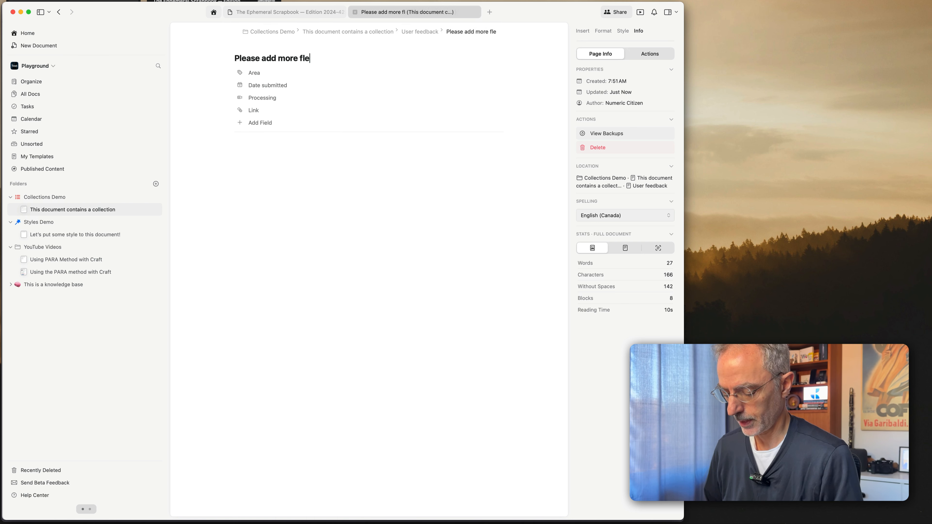
text(xibility to ima)
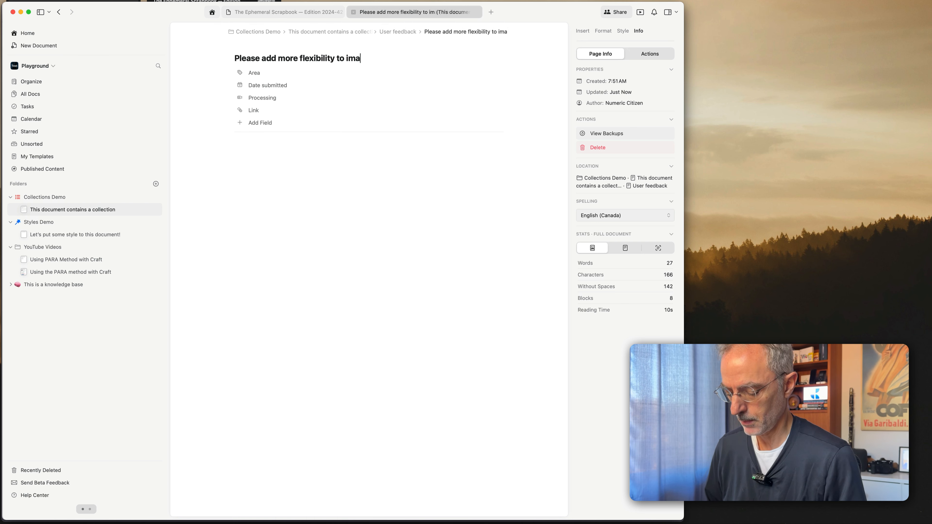
text(ge processing wi)
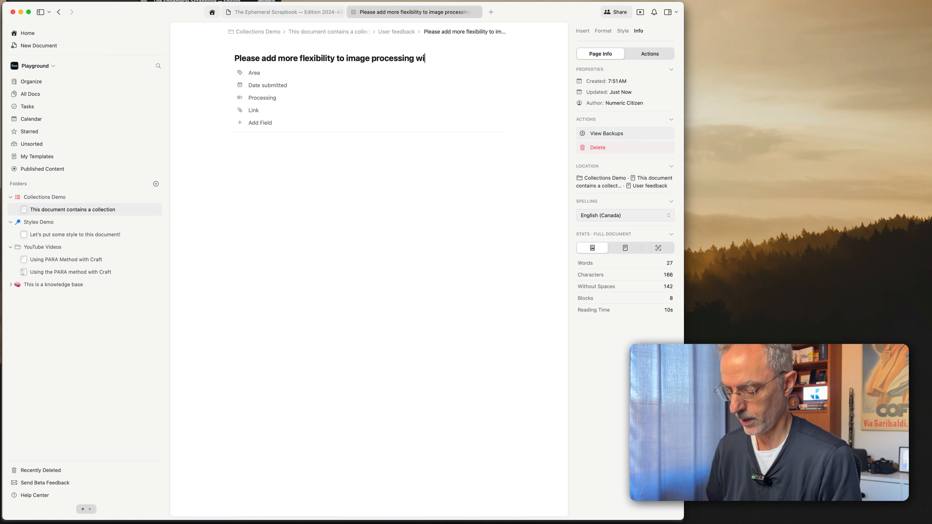
text(h)
key(BackSpace)
text(thin a doc)
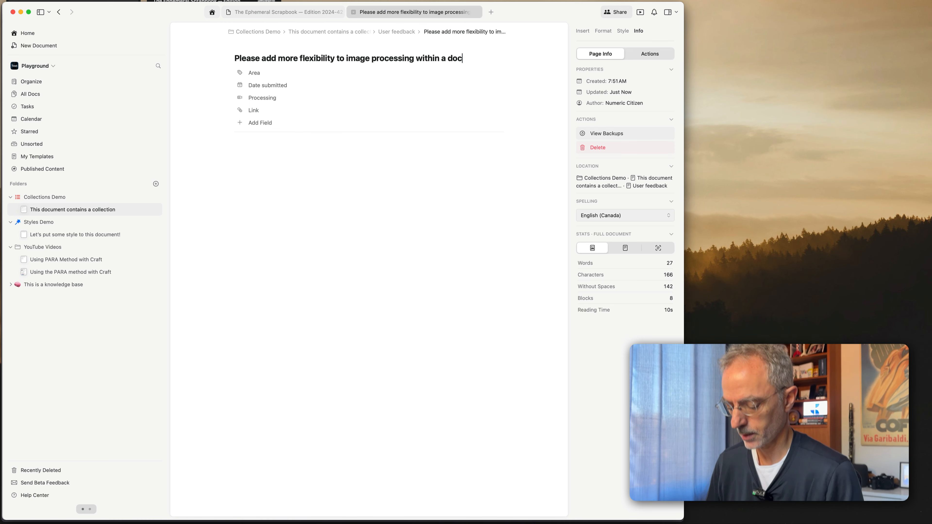
text(ument)
- Set the feedback item's Area field to both Feature request and Core feature
click(258, 74)
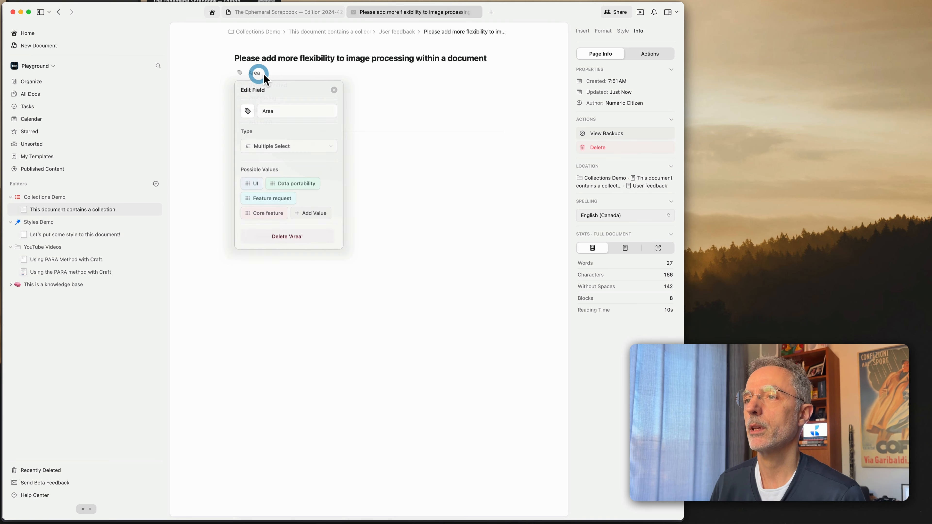
click(383, 131)
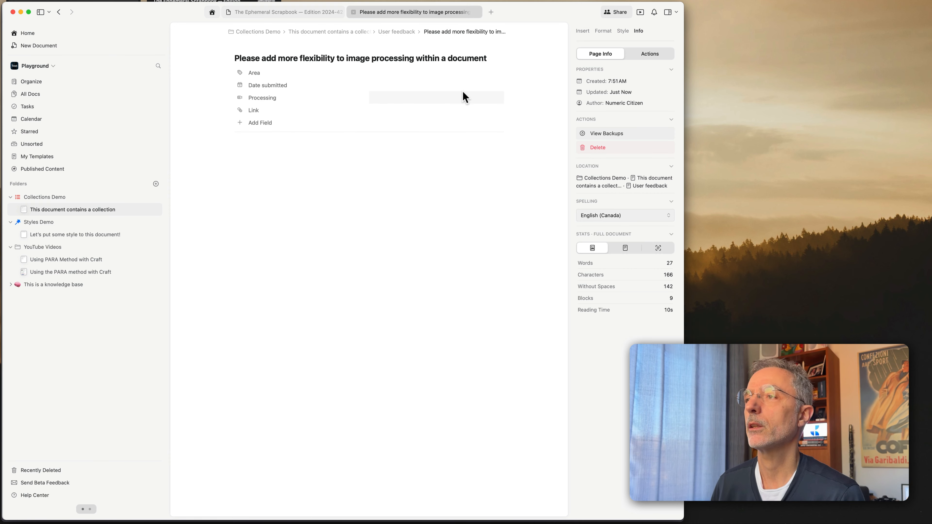
click(480, 74)
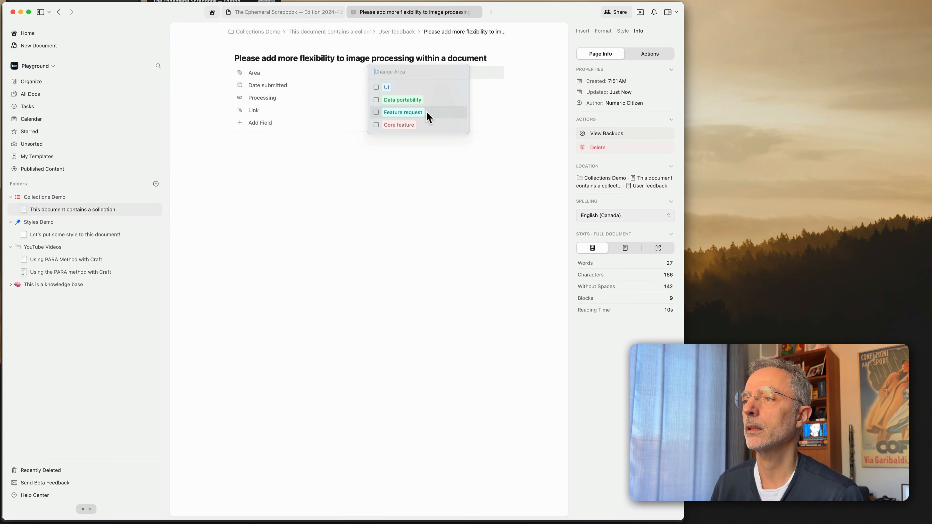
click(375, 112)
click(376, 124)
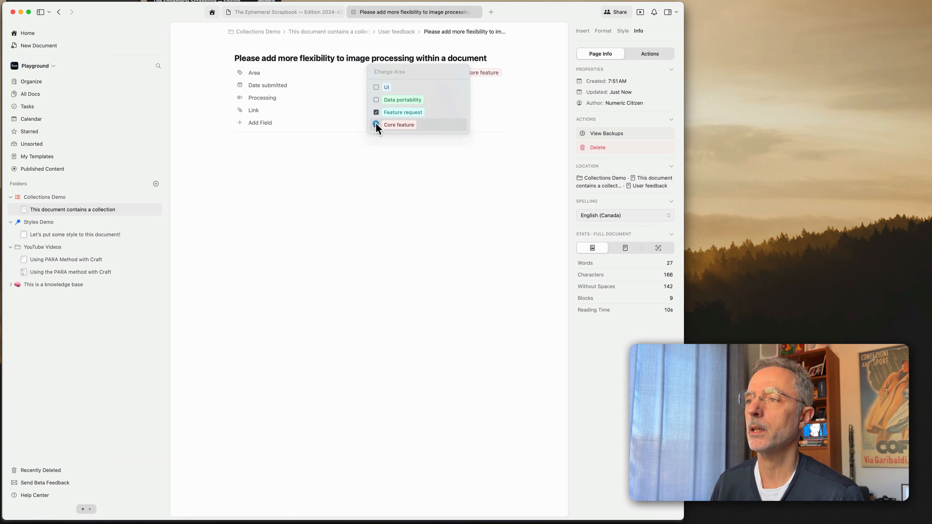
click(415, 157)
- Set the item's Date submitted to Nov 3 2024 and its Processing status to Working on it
click(448, 84)
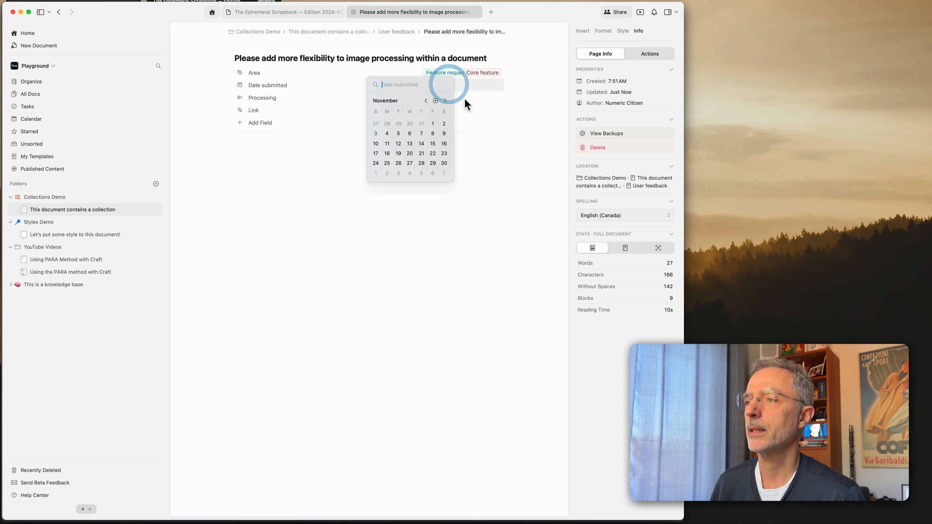
click(377, 137)
click(488, 97)
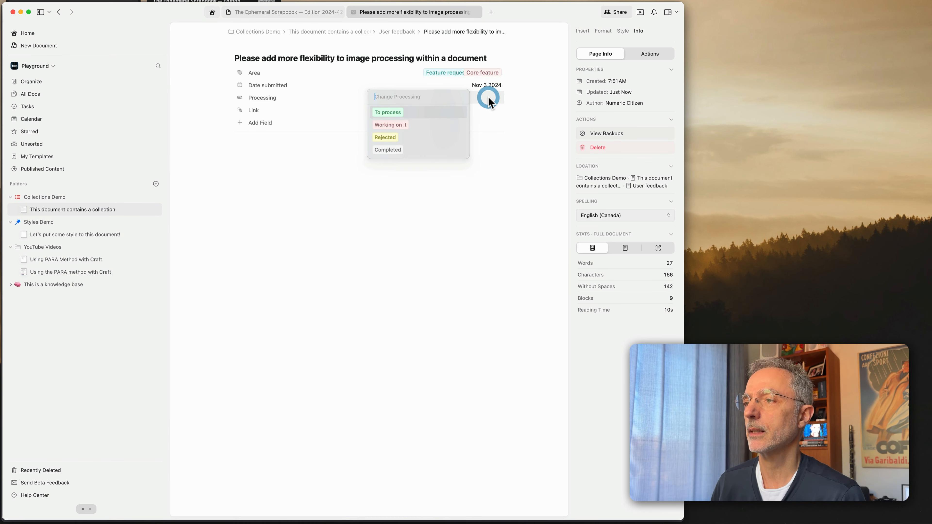
click(419, 129)
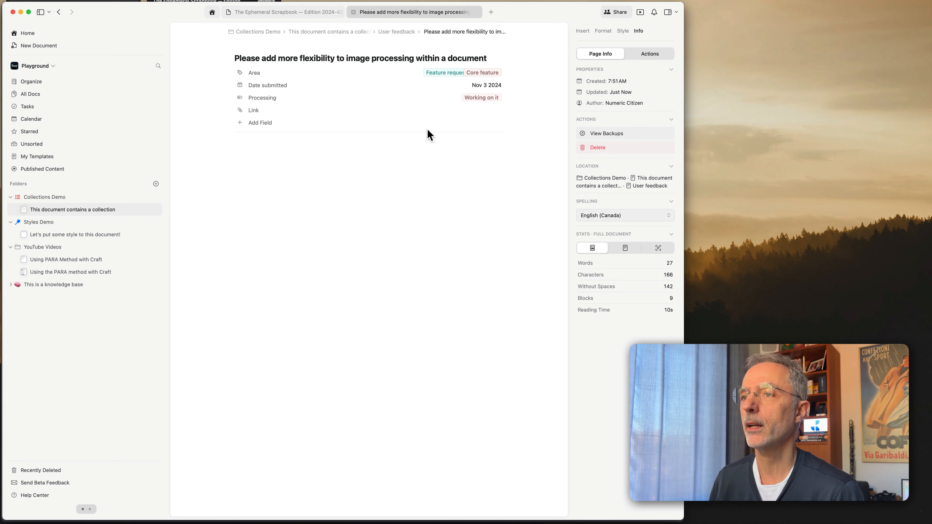
- Write "PLEASE!" as body text in the feedback item's page, below its fields
click(272, 150)
text(PEA)
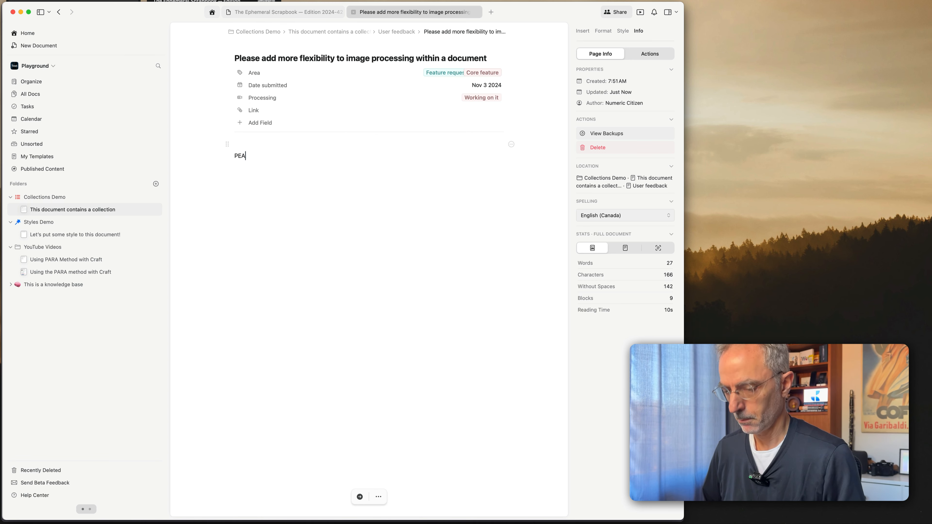
text(SE!)
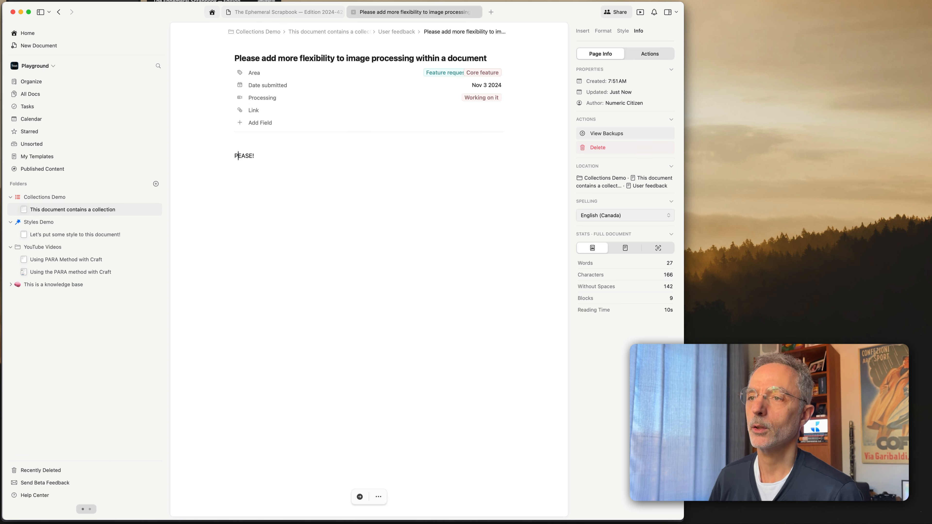
key(Left)
key(Left)
key(Left)
key(Left)
key(Left)
text(L)
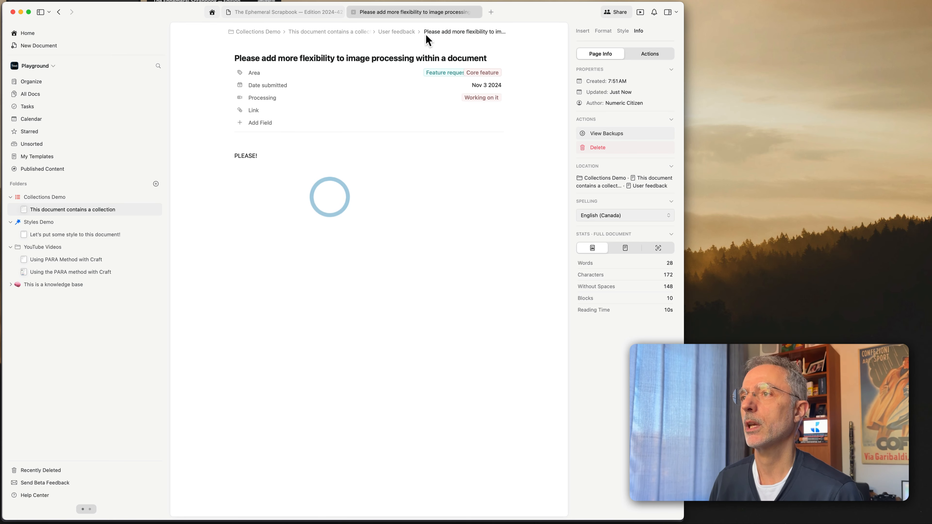
- Return to the User feedback collection and adjust the Grouped Feedback column widths, giving the Processing and Area columns more room
click(395, 32)
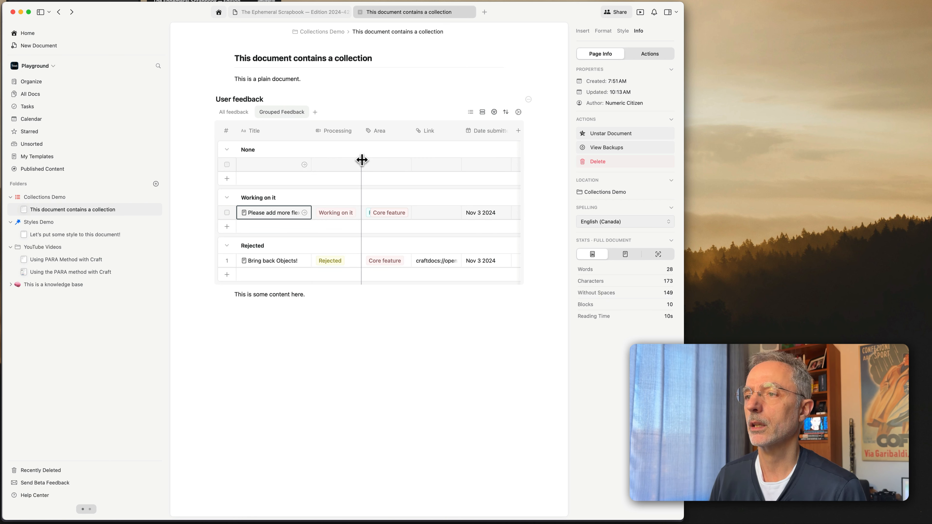
drag(366, 160, 427, 160)
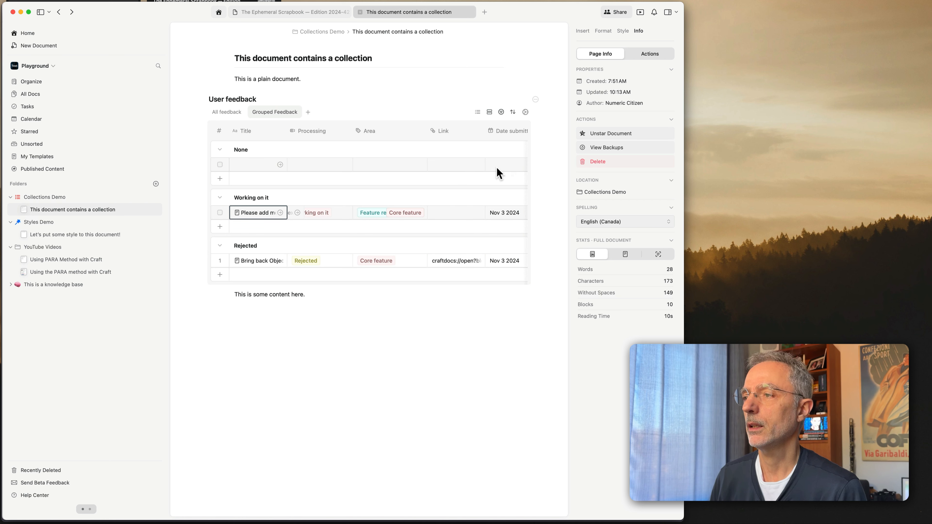
drag(485, 165, 480, 164)
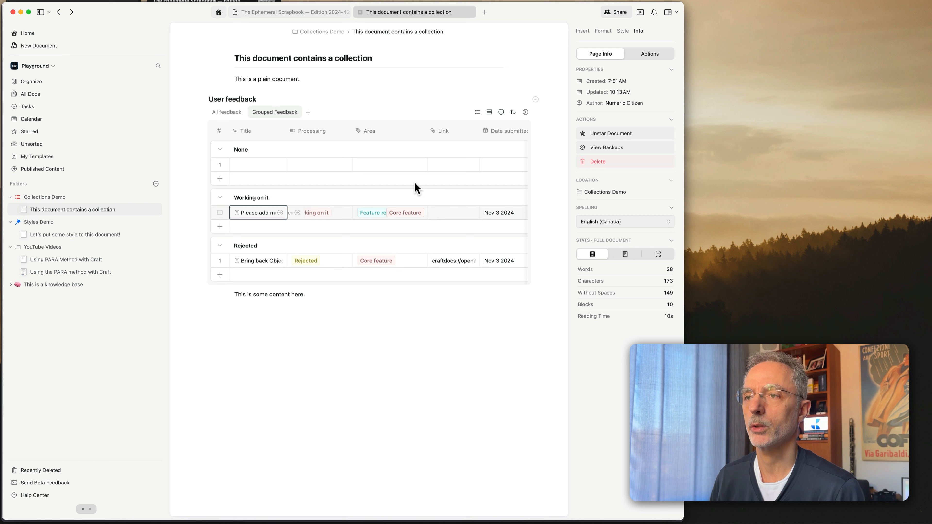
- Compare the All feedback and Grouped Feedback views of the collection, ending on All feedback
click(226, 113)
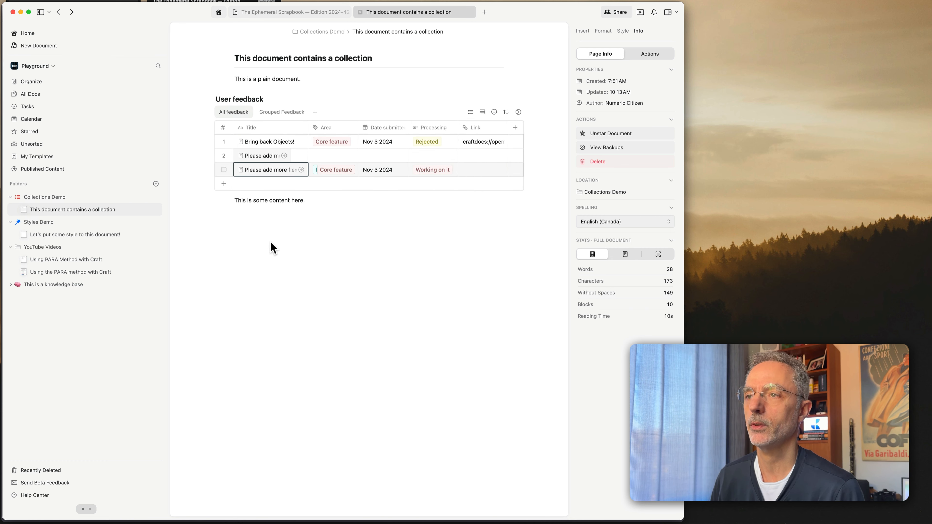
click(283, 112)
click(237, 113)
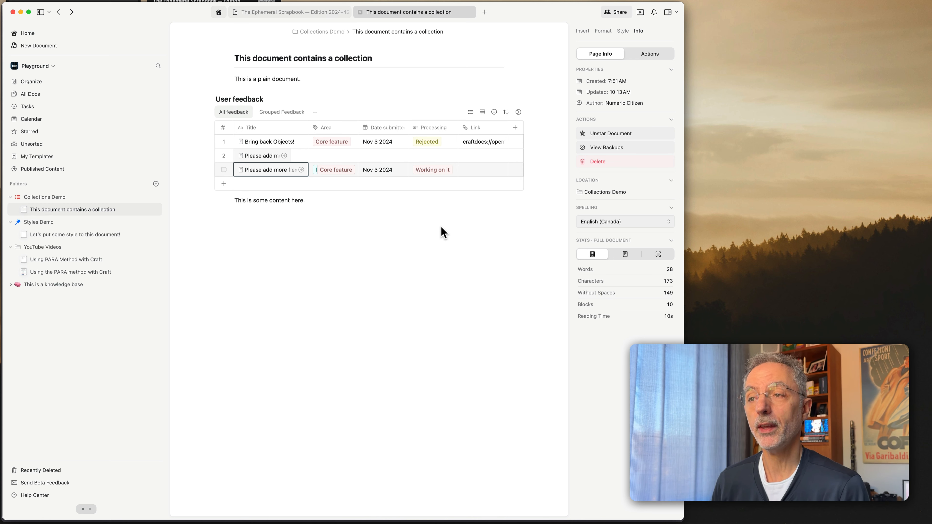
click(263, 268)
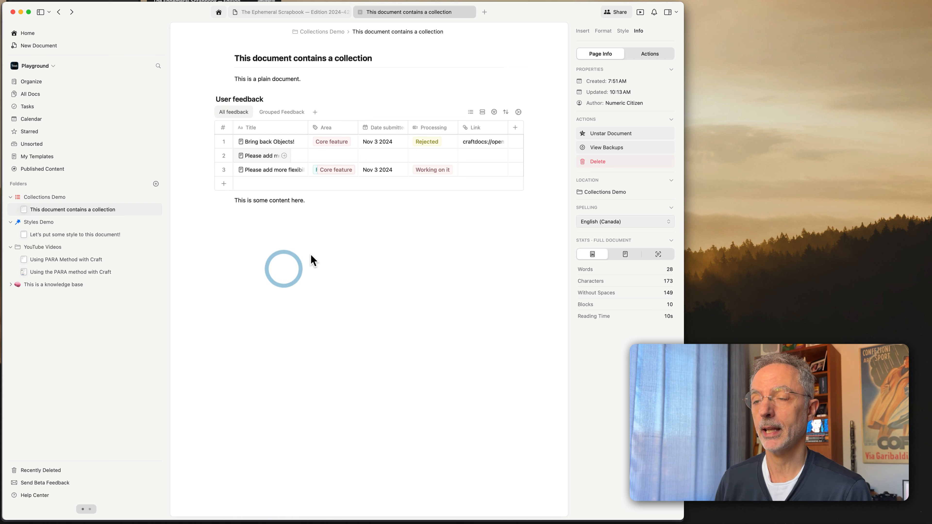
click(312, 243)
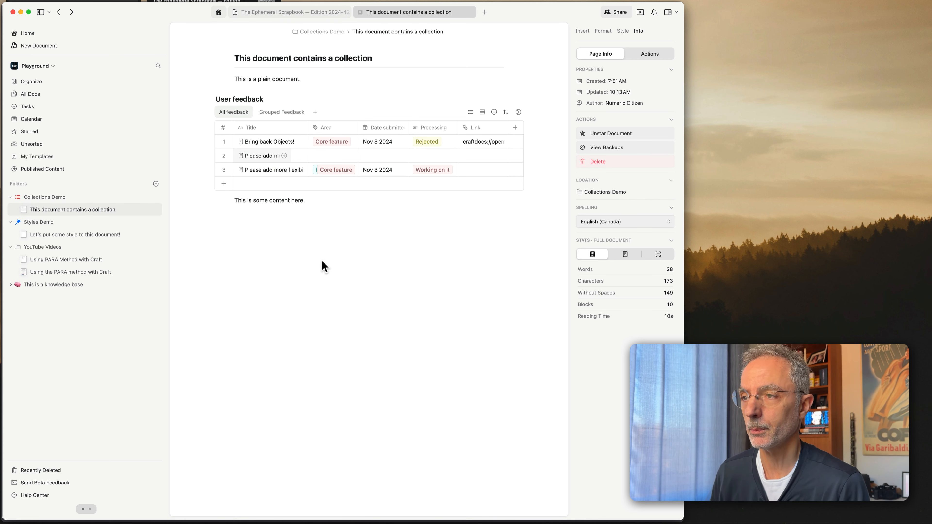
- Insert a new collection on a new line below "This is some content here." in the document
click(316, 200)
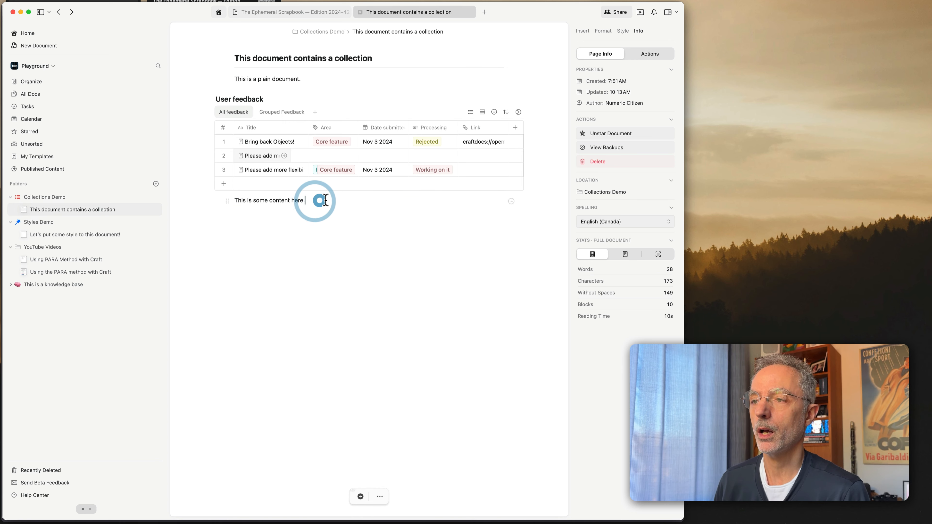
key(Return)
text(/)
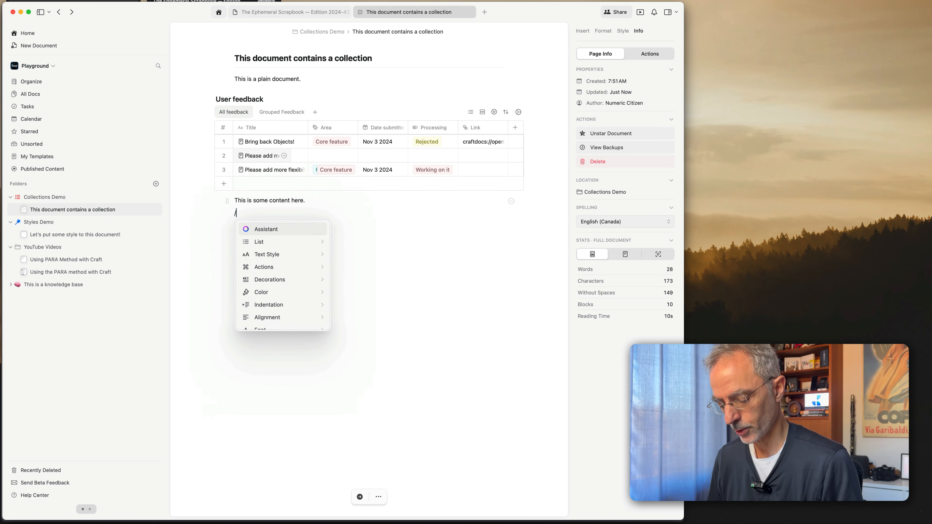
text(coll)
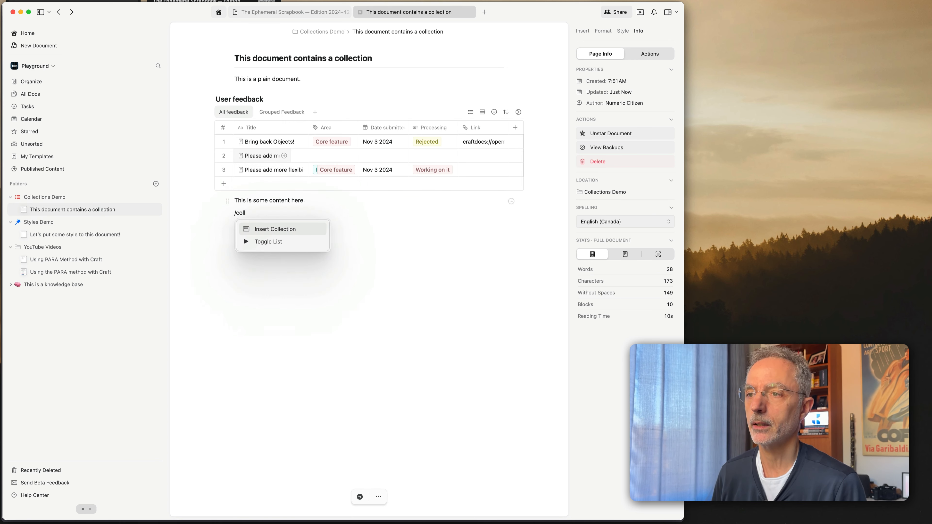
key(Return)
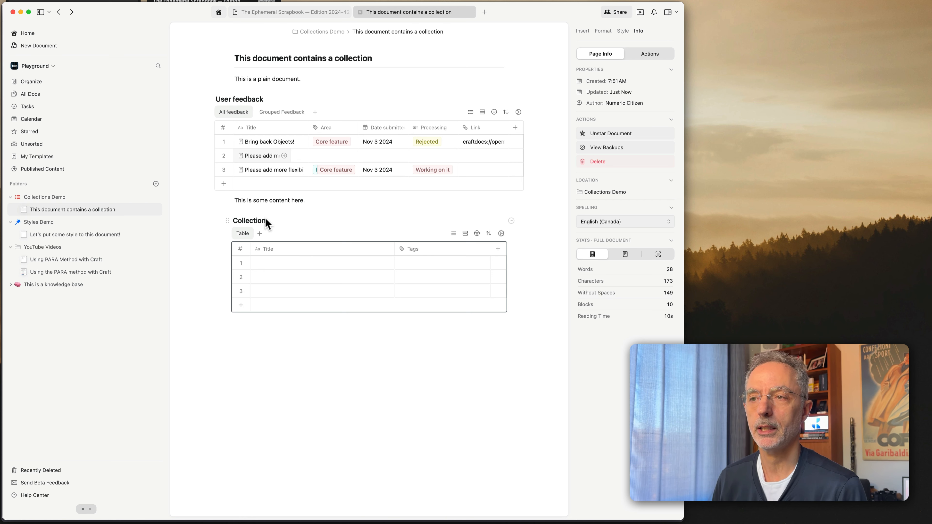
click(227, 221)
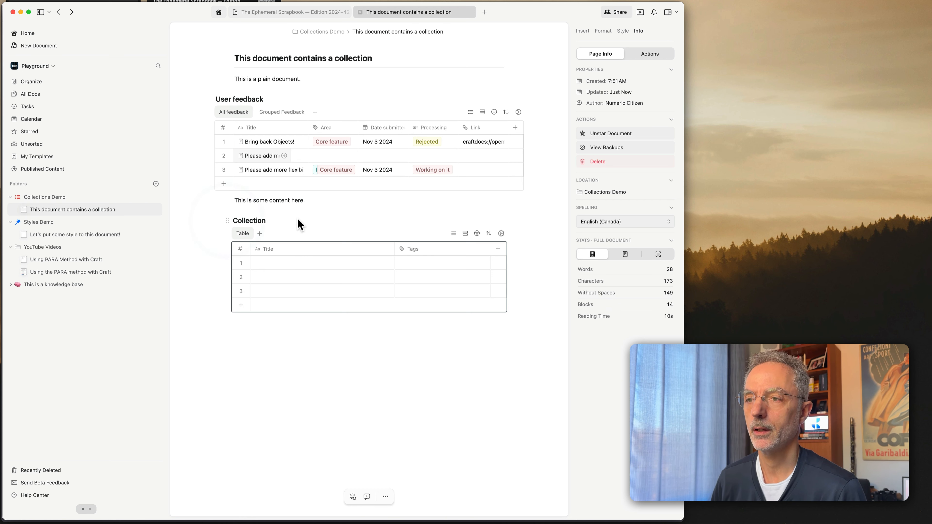
click(302, 381)
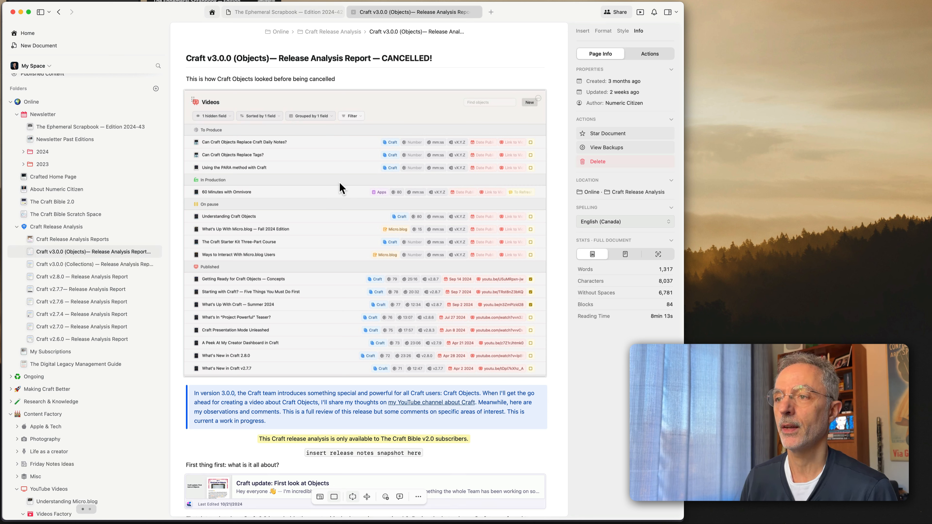
- Enlarge the Videos screenshot in the Craft v3.0.0 (Objects) release report and move its preview aside to examine it
double_click(317, 181)
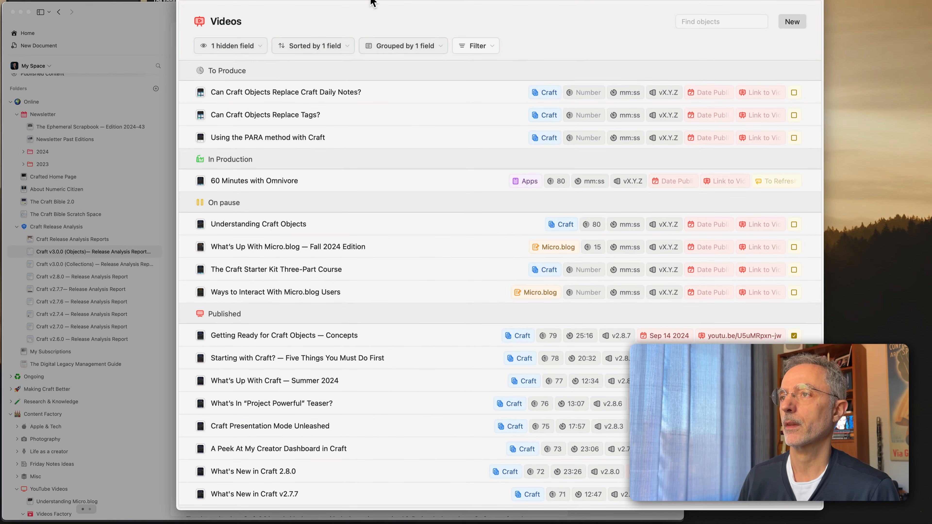
drag(370, 3, 221, 3)
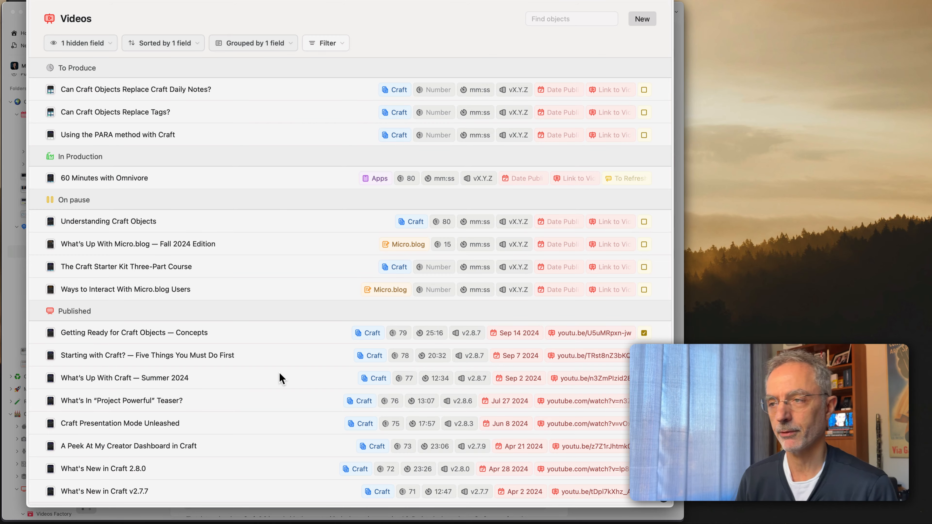
click(280, 379)
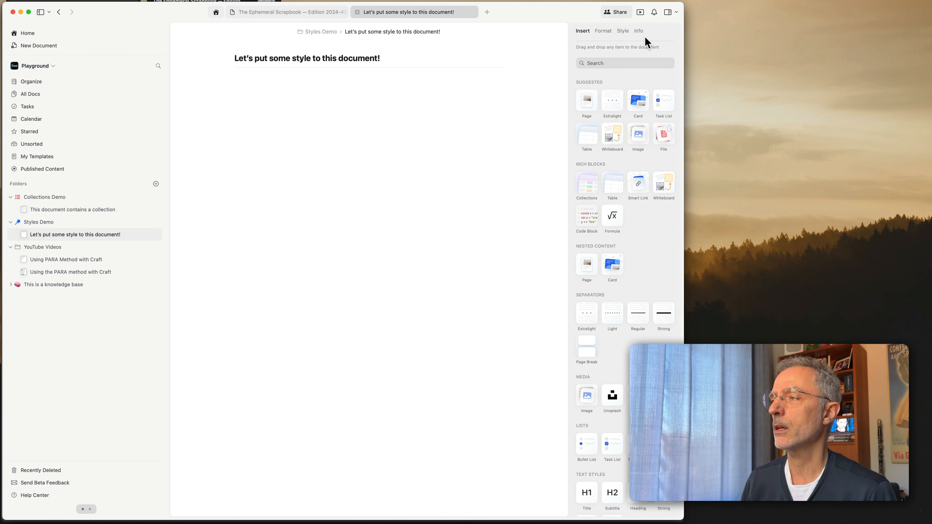
- Insert a page, an Extralight separator and a card into the "Let's put some style to this document!" document
click(583, 33)
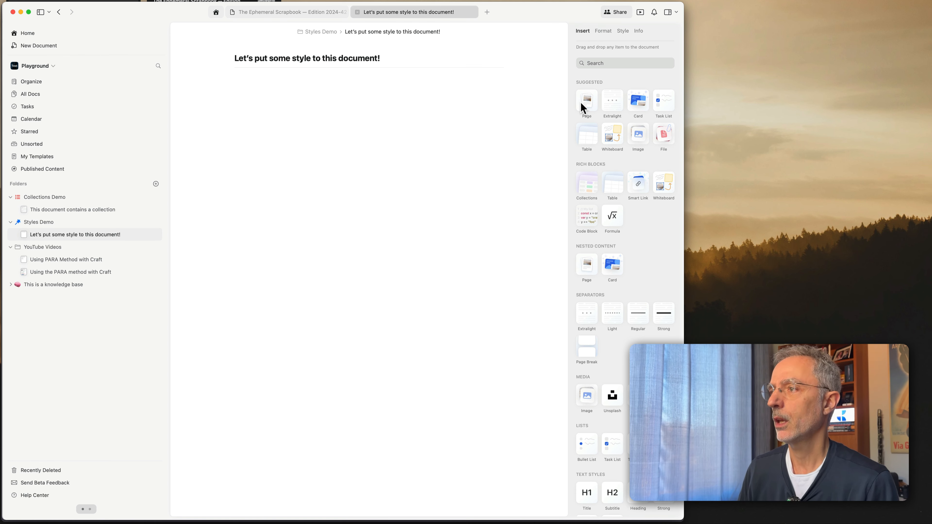
drag(586, 99, 483, 121)
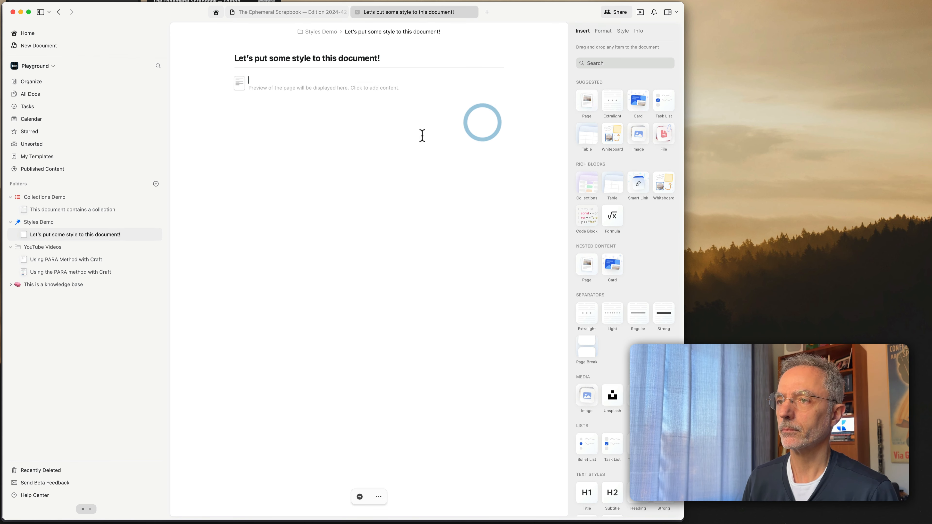
click(450, 160)
click(434, 143)
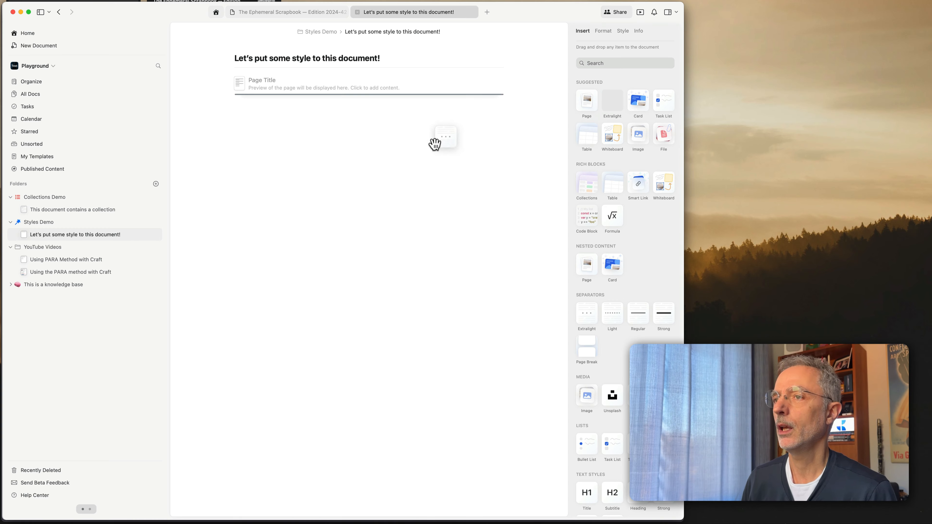
drag(638, 100, 428, 143)
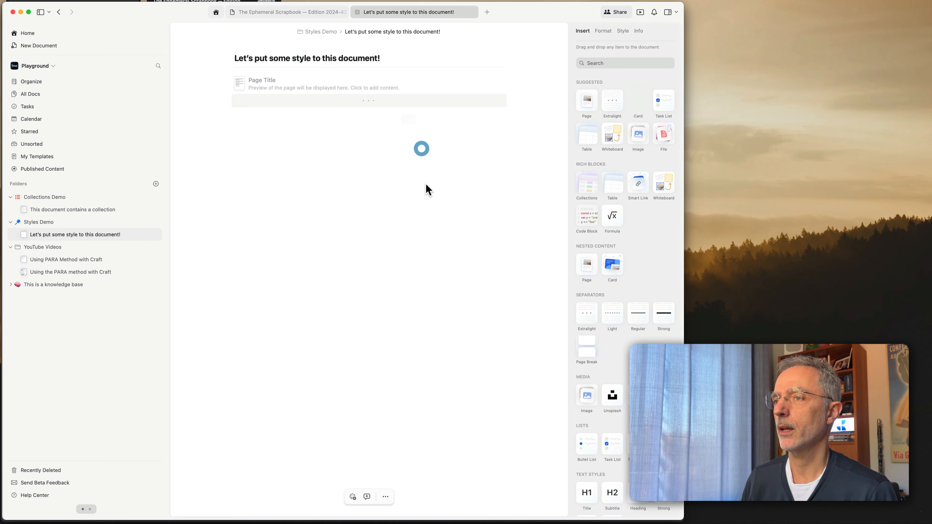
click(304, 368)
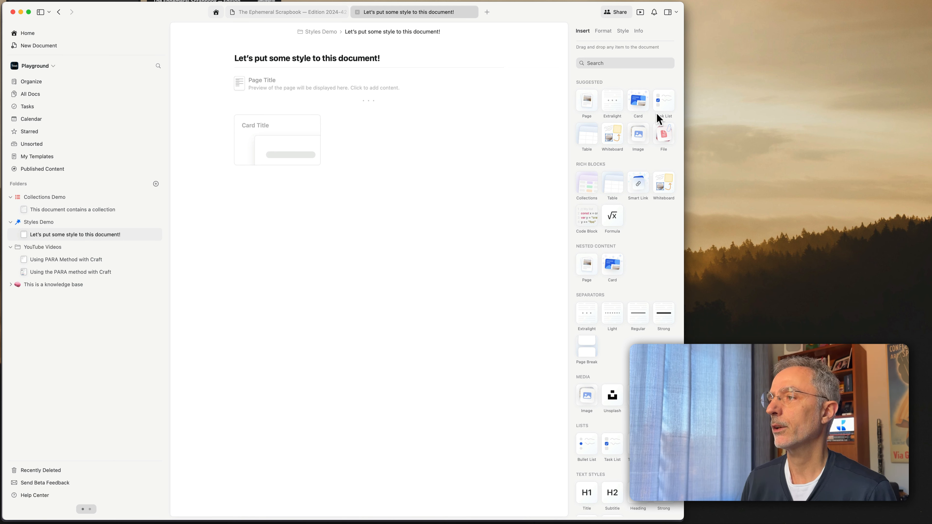
- Add a task list item reading "a task" below the card
click(663, 104)
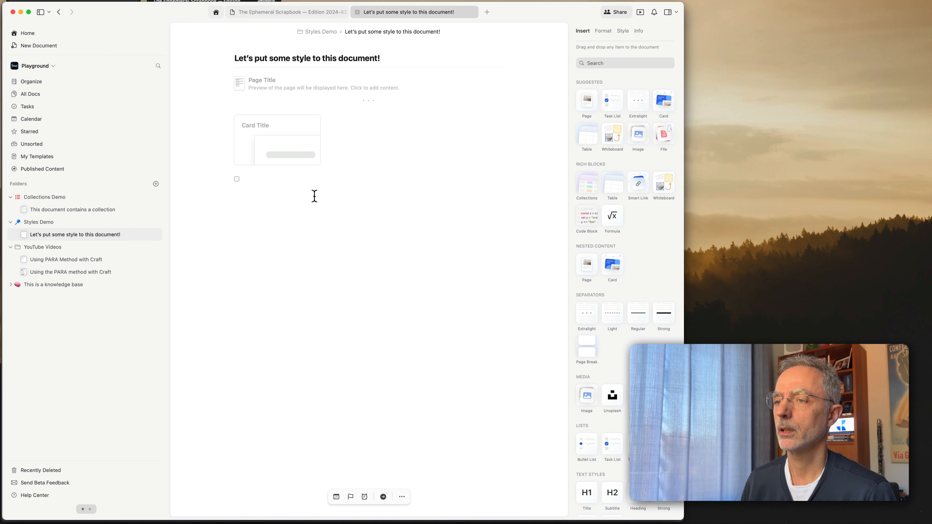
text(a task)
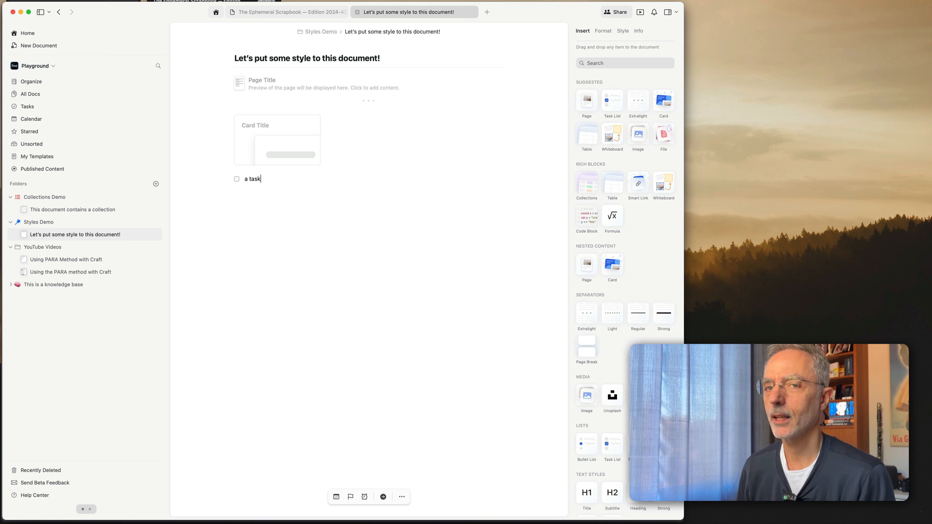
click(313, 239)
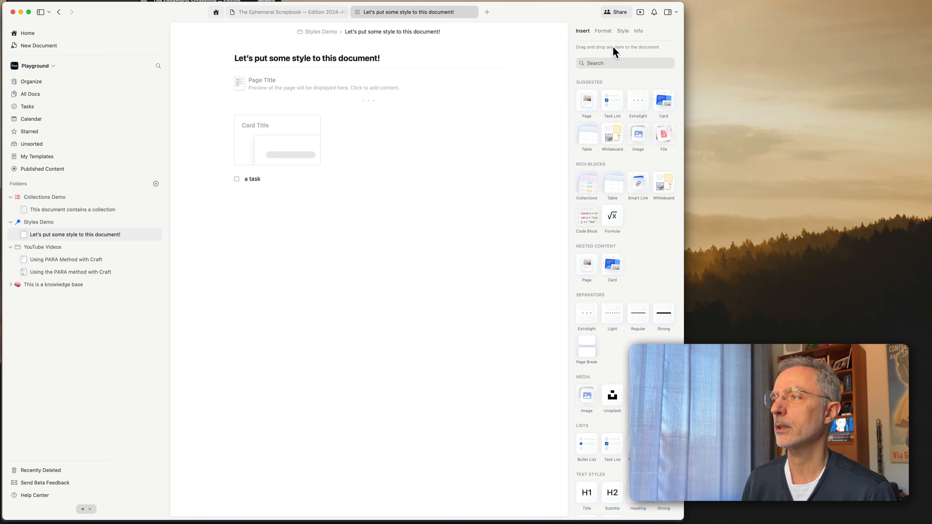
- Compare the document's style options with the formatting options available for the selected card
click(623, 31)
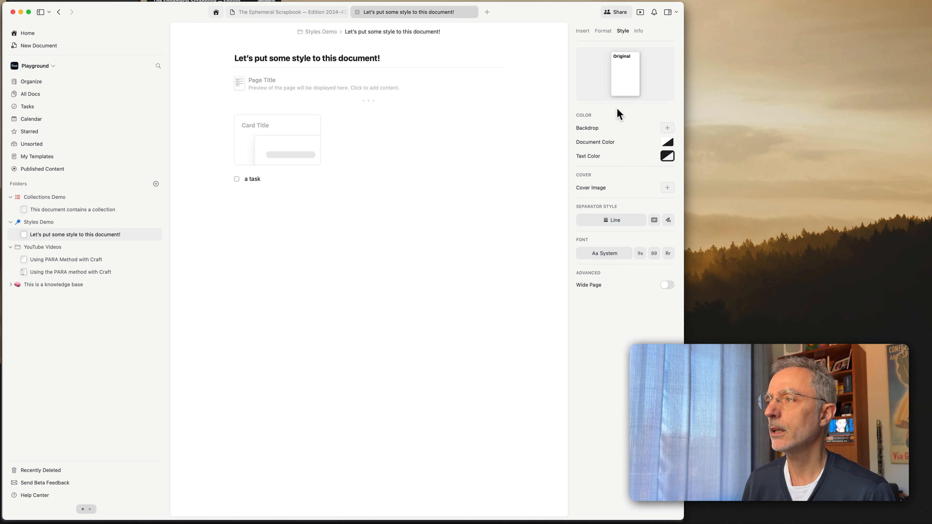
click(603, 31)
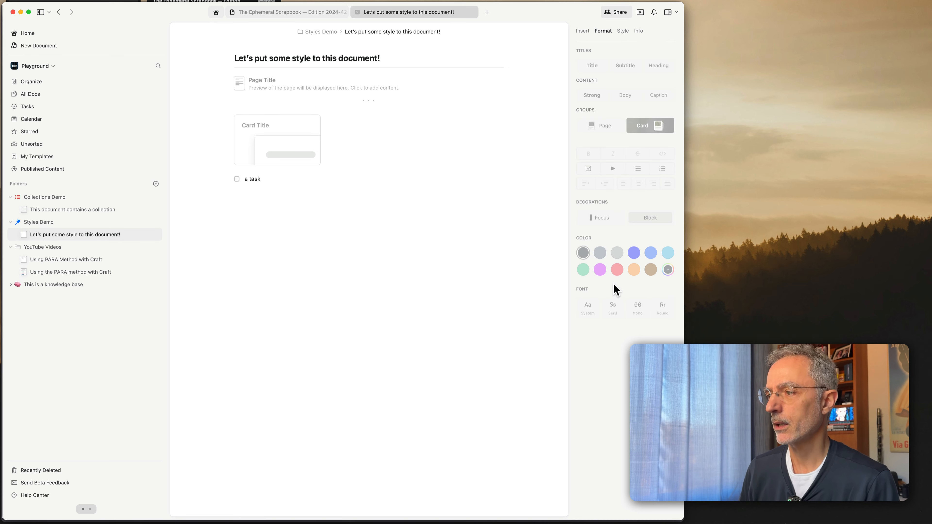
click(272, 147)
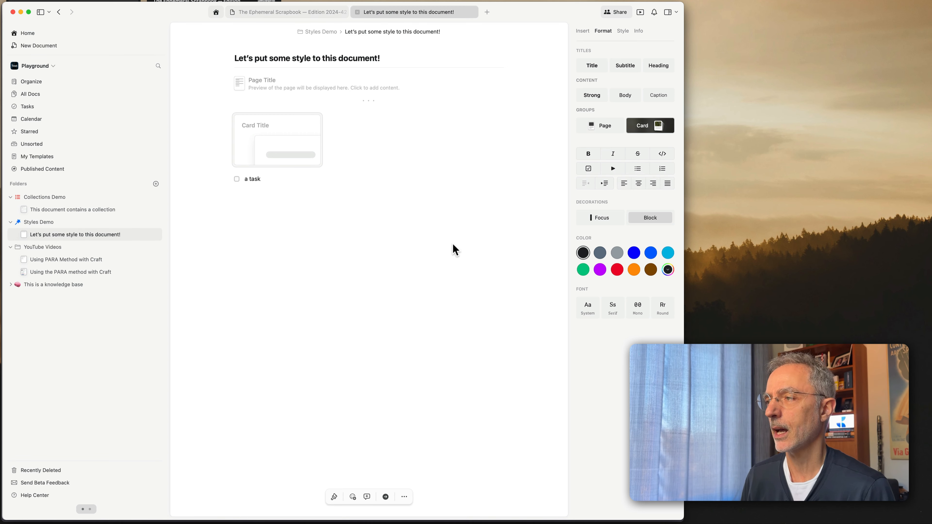
click(338, 261)
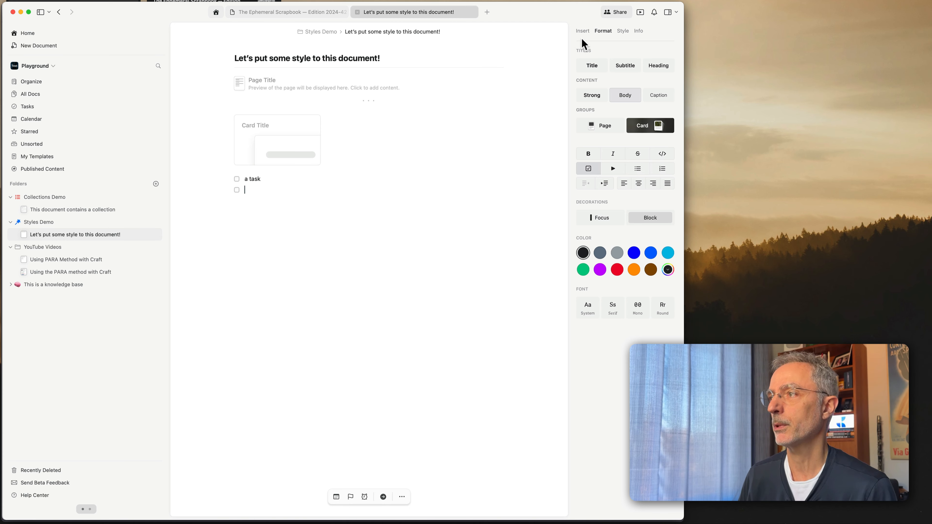
- Browse the Style Gallery's ready-made document styles from Original through Handmade and Retro, and close it without choosing one
click(623, 31)
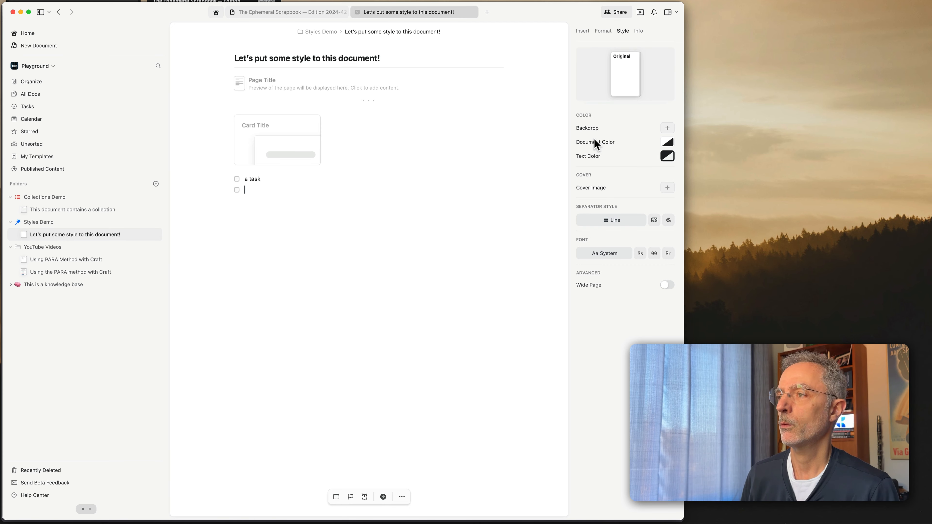
click(629, 82)
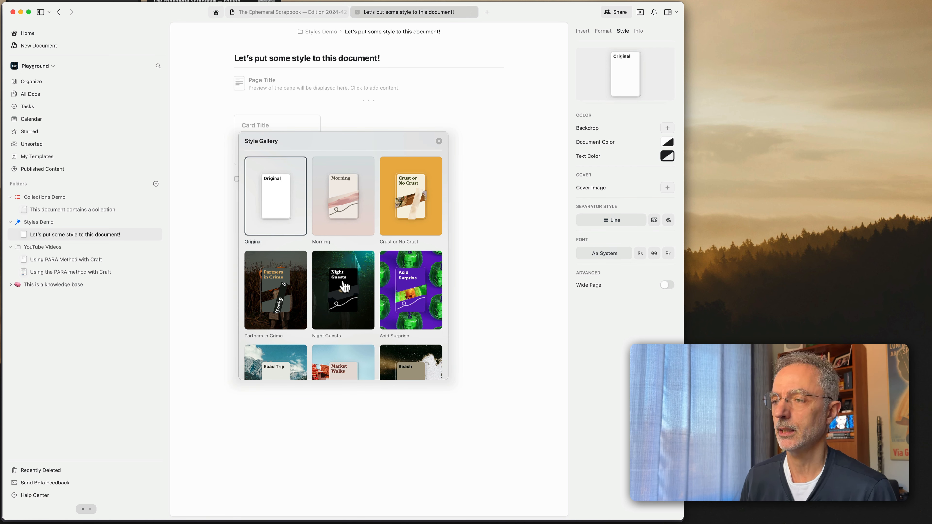
scroll(344, 287, down, 5)
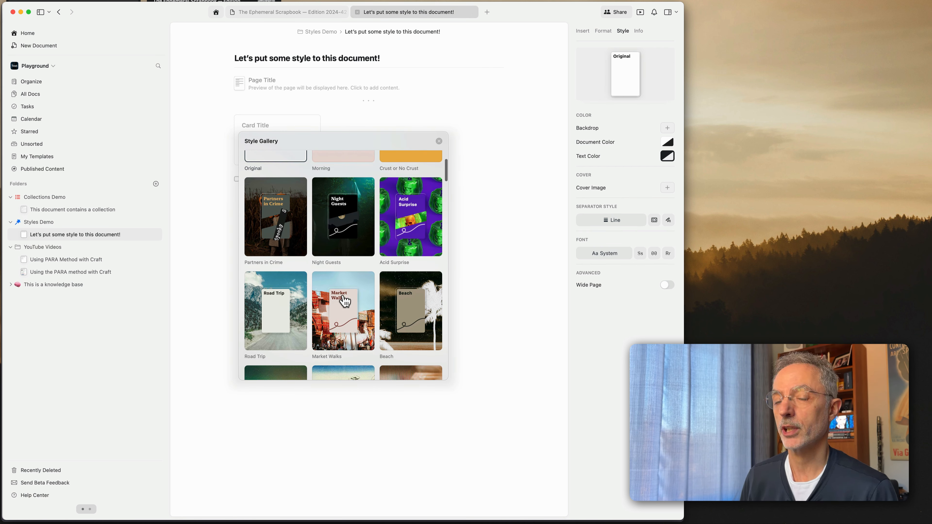
scroll(346, 304, down, 15)
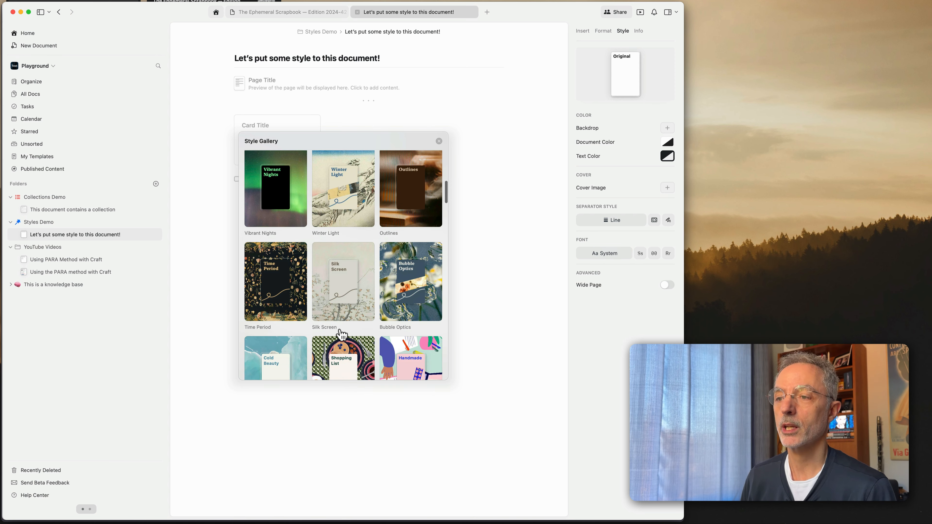
scroll(348, 317, down, 5)
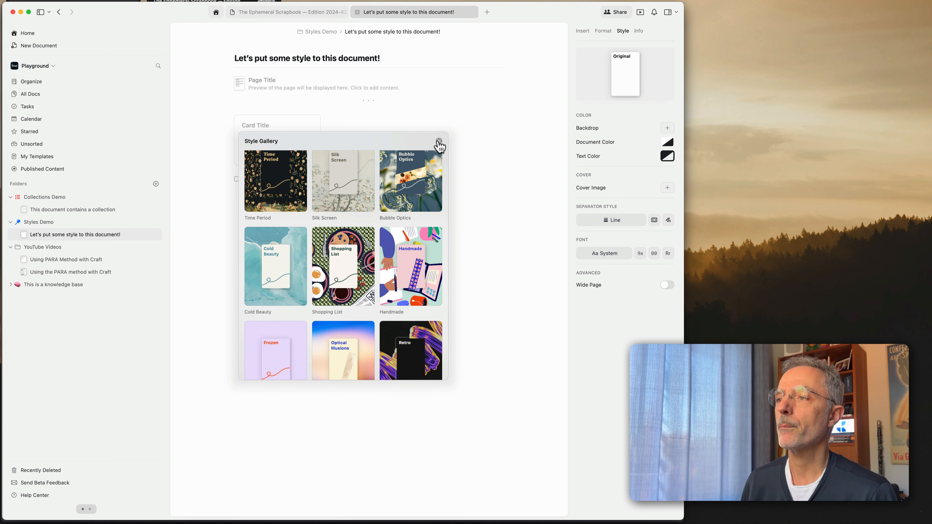
click(439, 141)
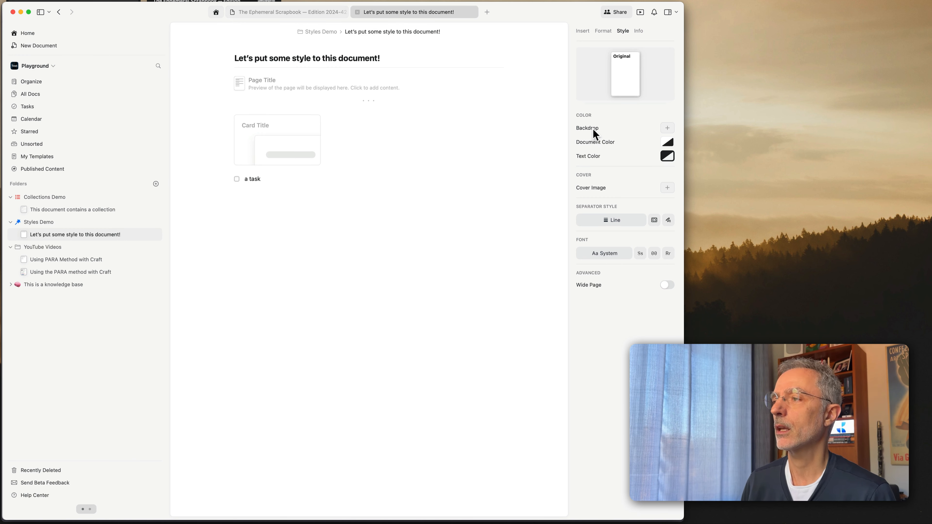
- Try a solid dark blue backdrop and a green gradient backdrop in the Radial, Left to Right and Top to Bottom directions
click(668, 128)
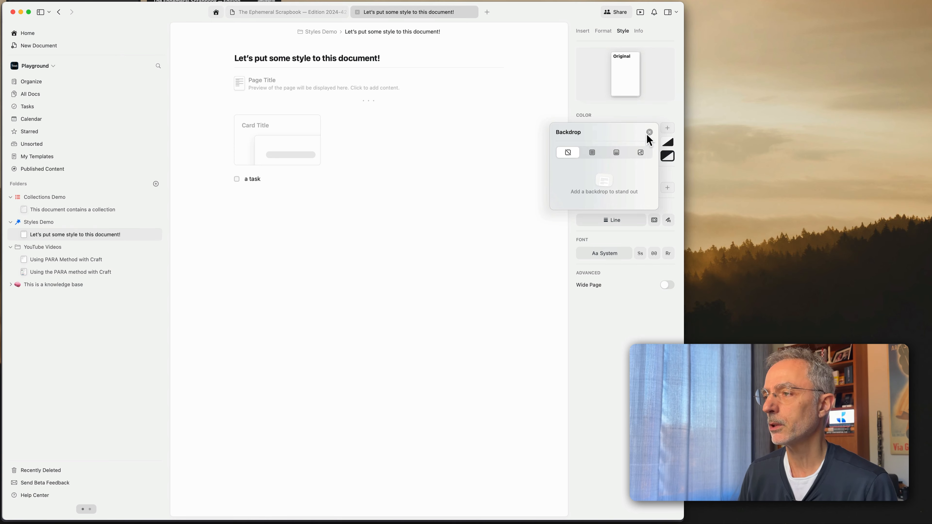
click(592, 154)
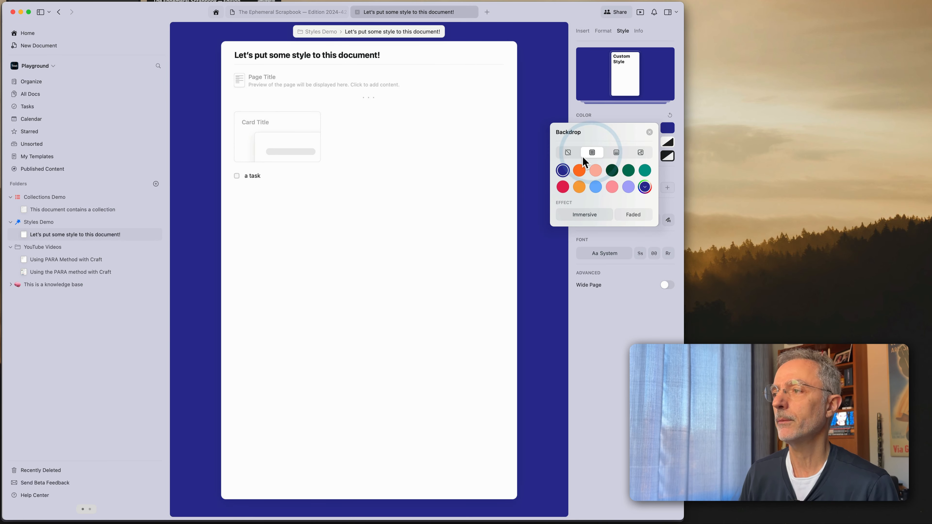
click(616, 153)
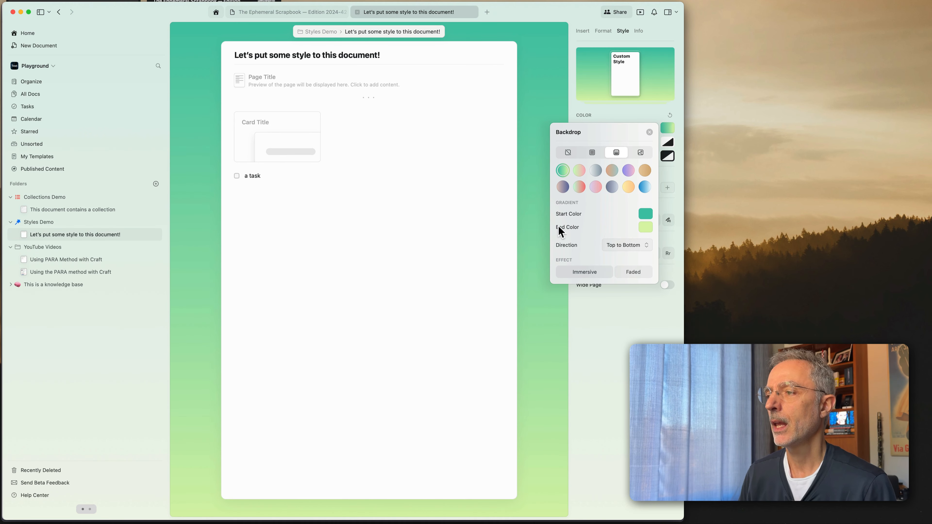
click(620, 246)
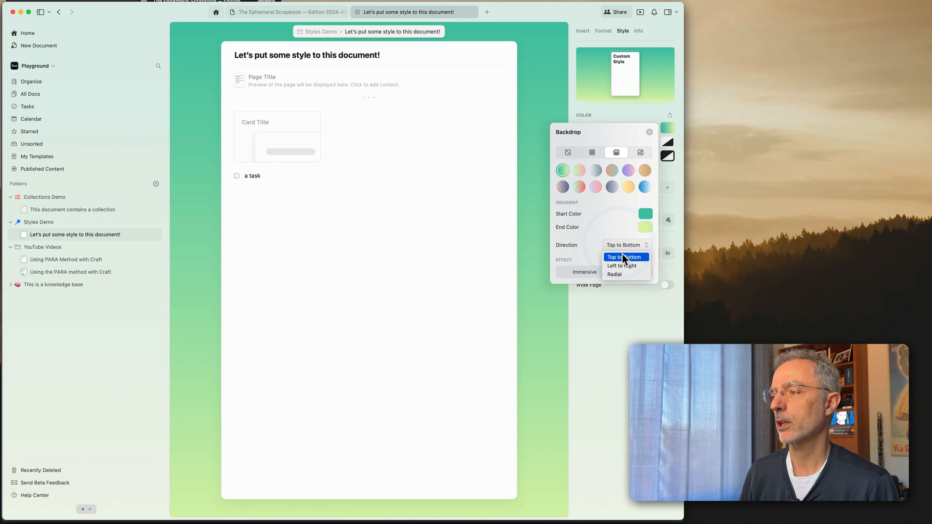
click(620, 275)
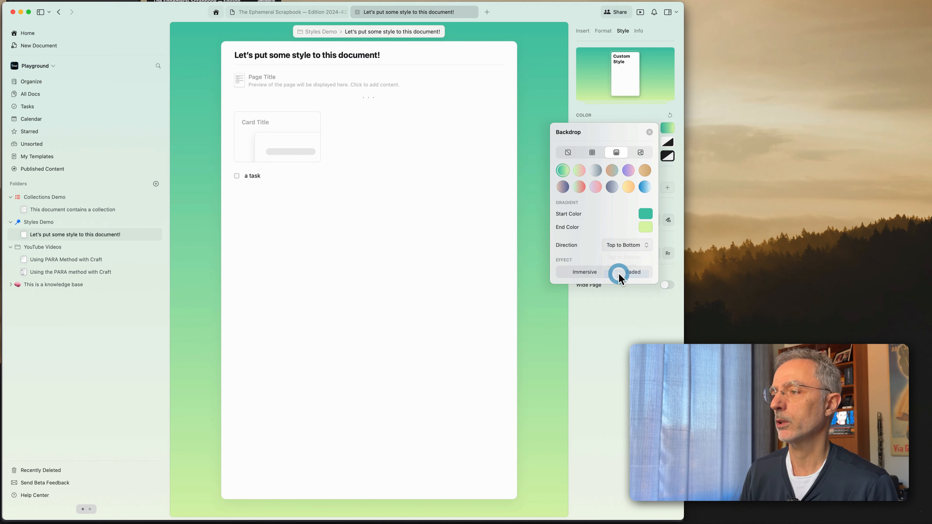
click(626, 251)
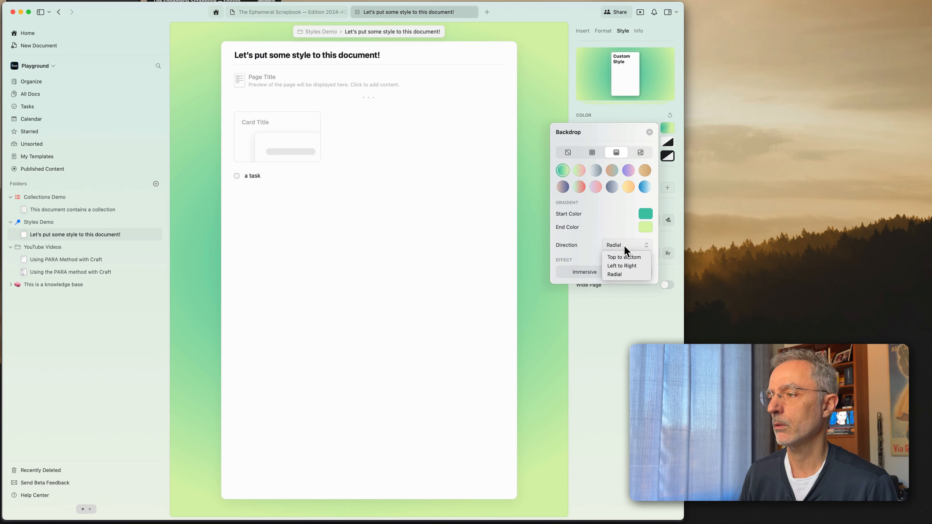
click(623, 261)
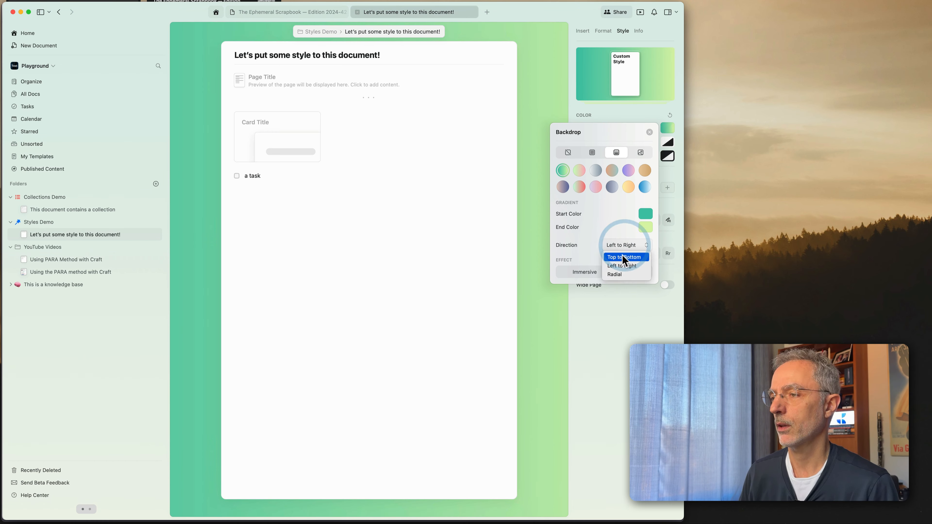
click(622, 255)
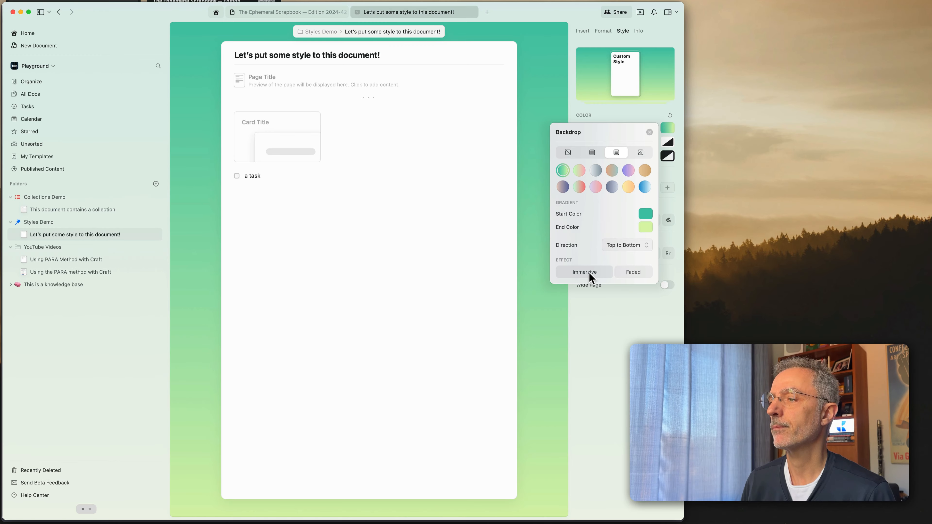
- Give the document the dark blue image backdrop with Blur Image on and the Faded effect, shuffling the other suggested images
click(640, 152)
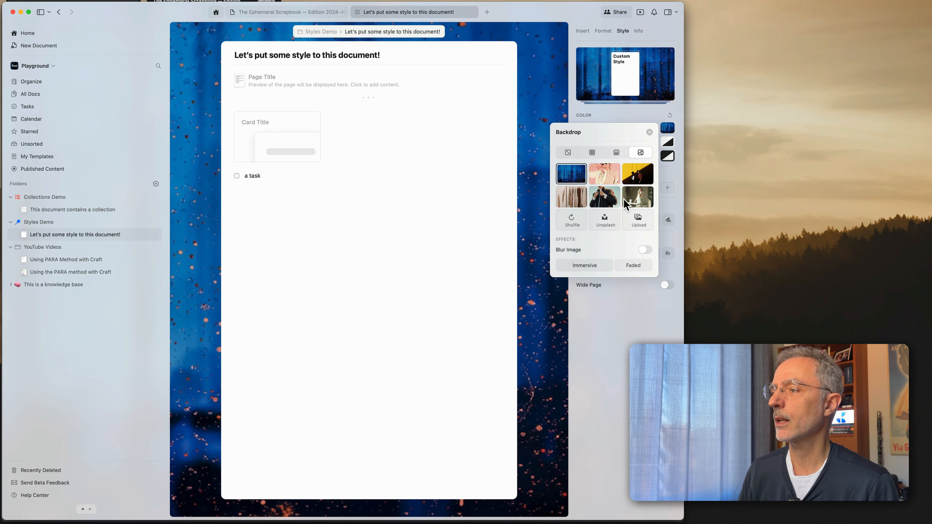
click(580, 221)
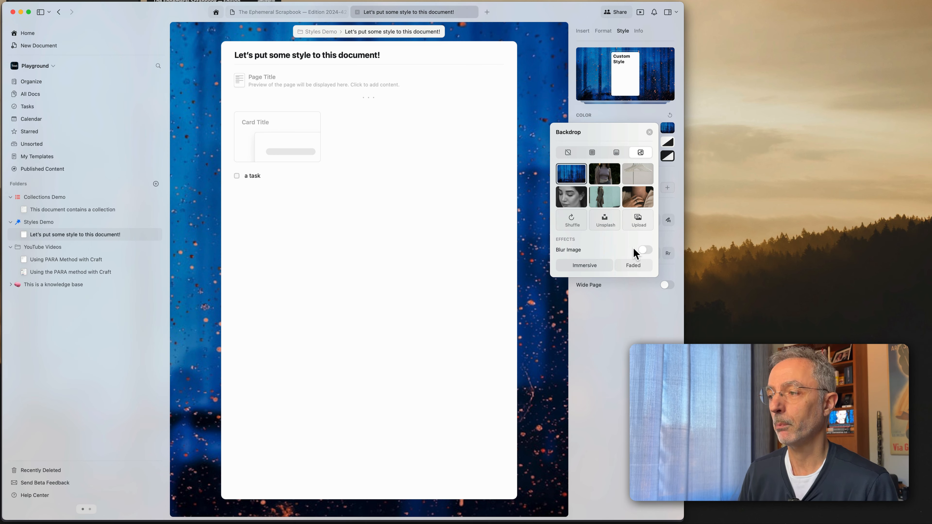
click(645, 251)
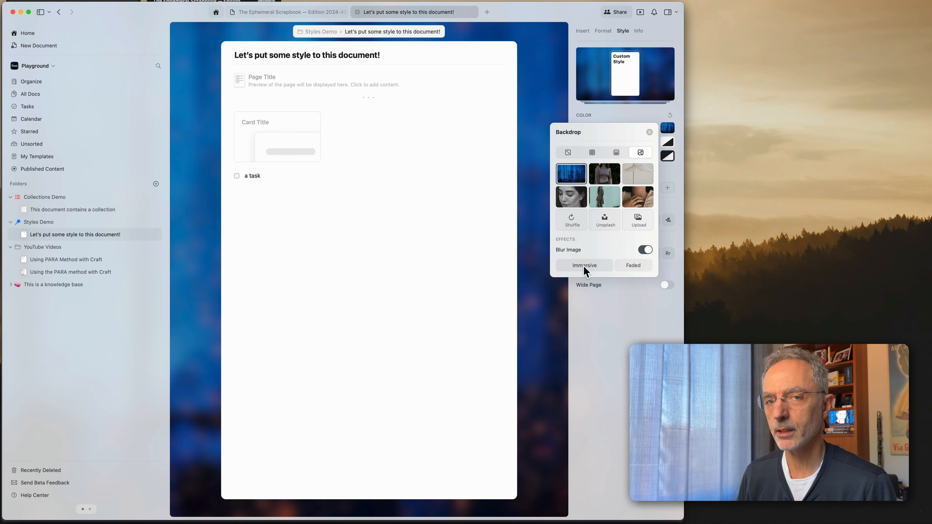
click(636, 266)
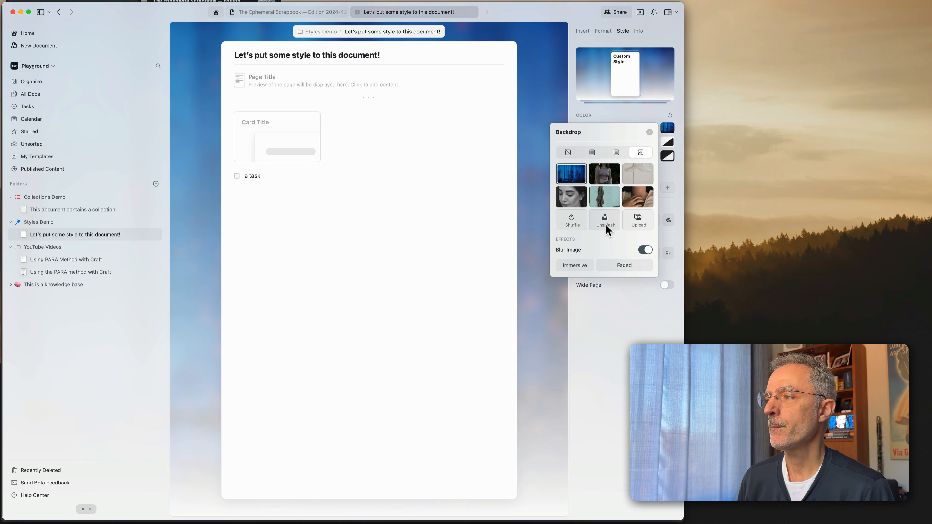
key(Escape)
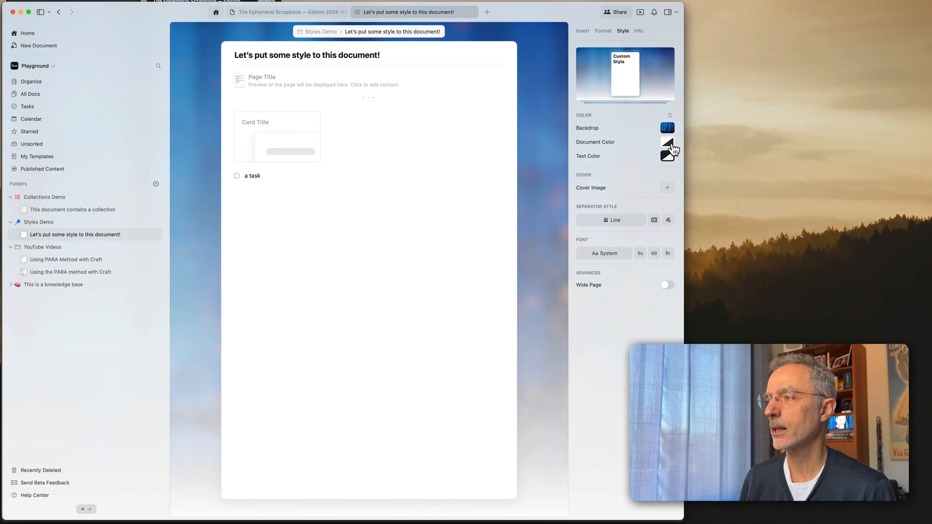
- Set the document color to light green after trying light blue
click(668, 143)
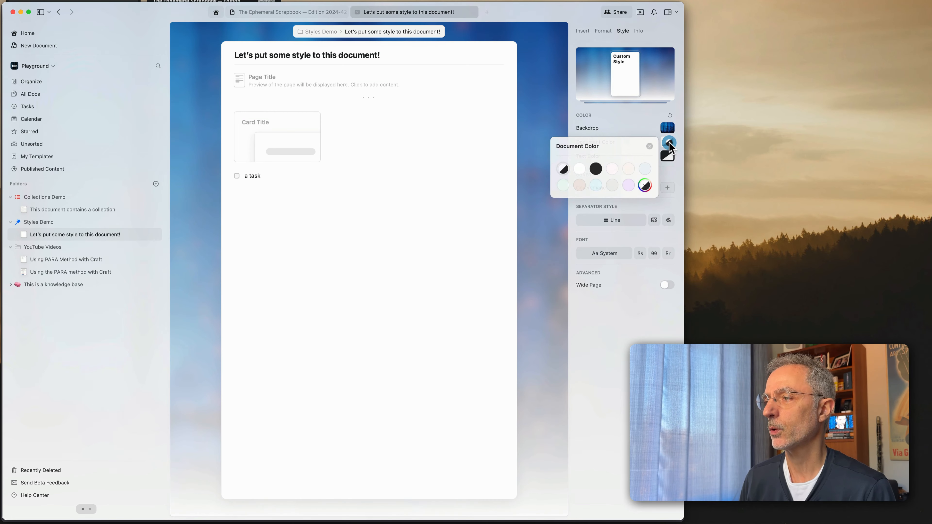
click(647, 169)
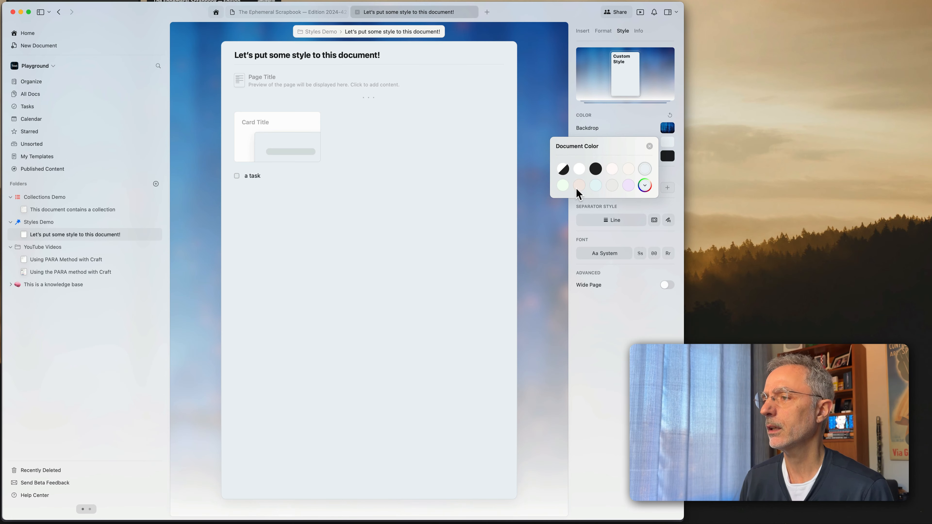
click(564, 186)
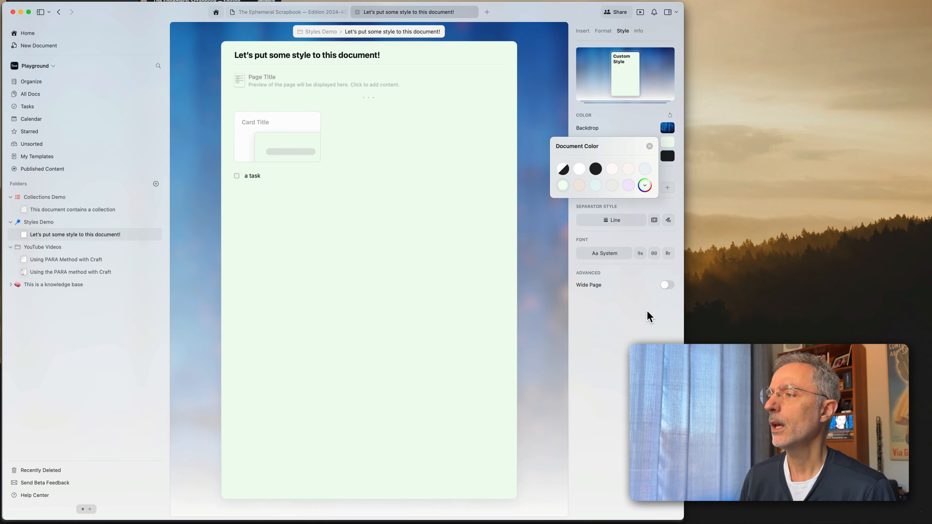
click(624, 290)
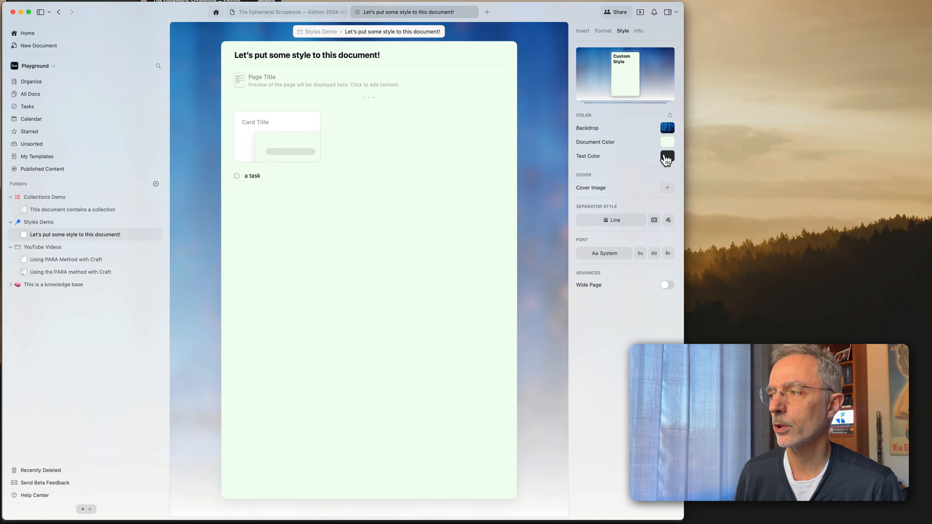
- Try slate grey, white and dark green presets as the document's text color
click(666, 159)
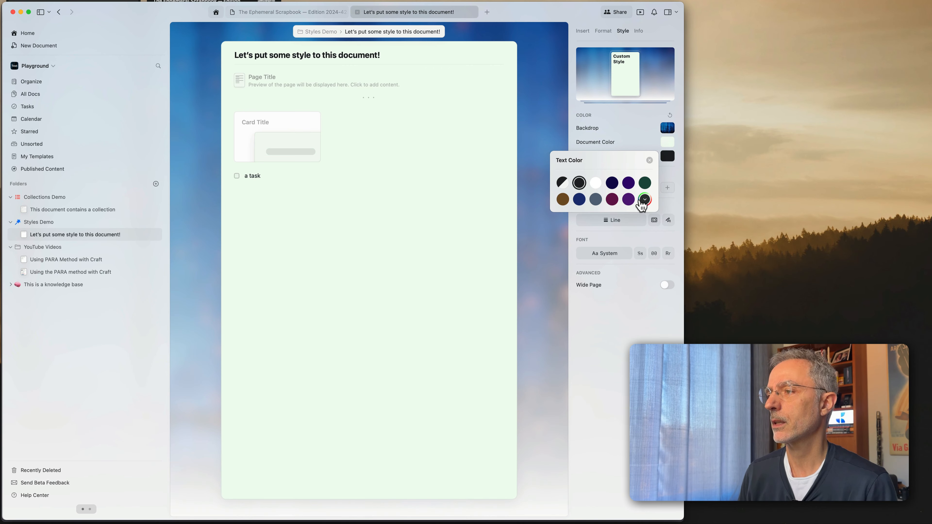
click(597, 200)
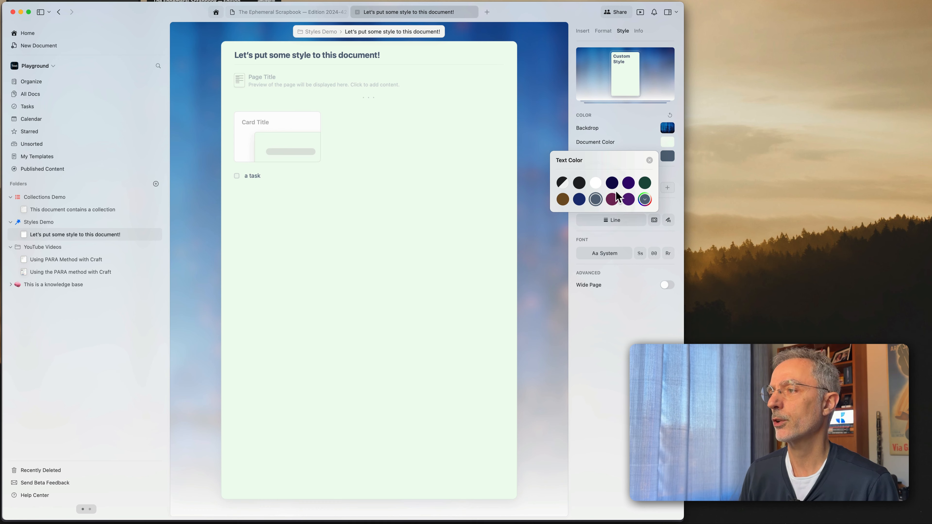
click(595, 182)
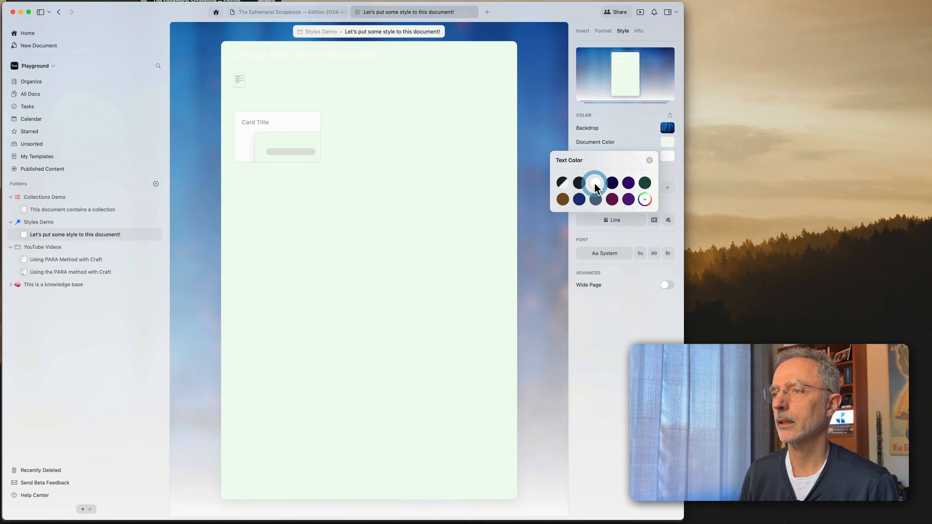
click(644, 182)
- Set a custom dark grey text color from the color grid after trying bright blue, red and dark teal
click(645, 200)
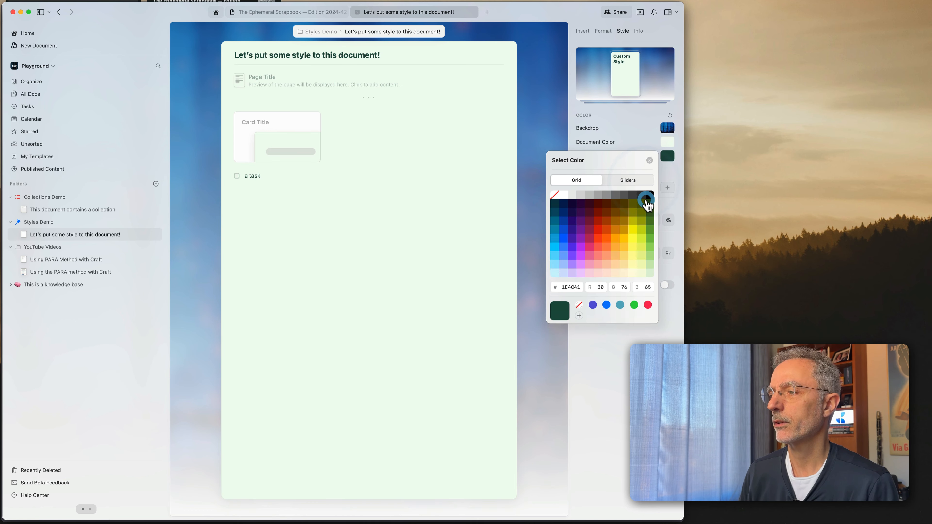
click(556, 245)
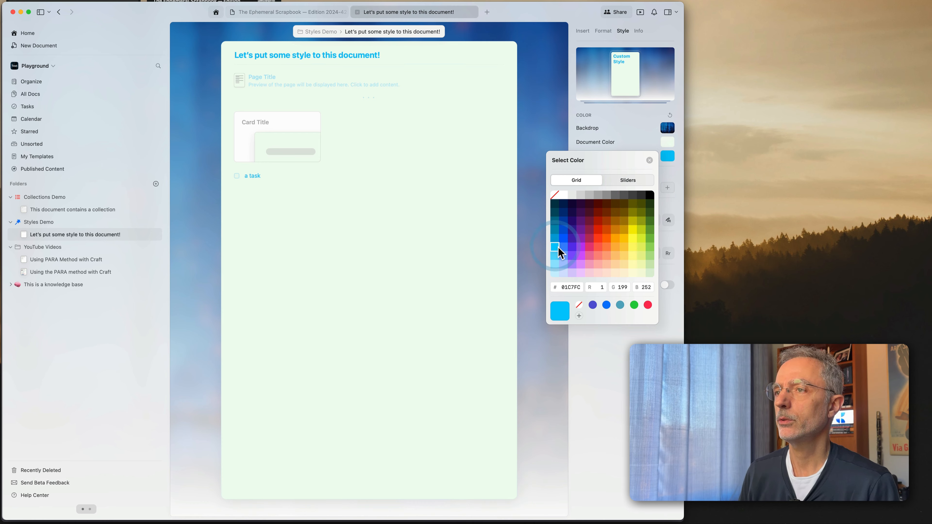
click(624, 239)
click(633, 219)
click(598, 230)
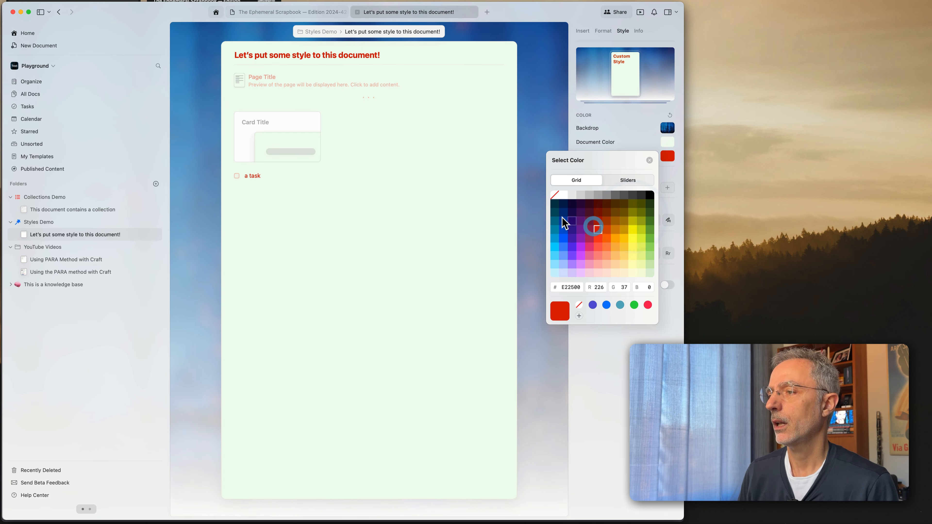
click(556, 206)
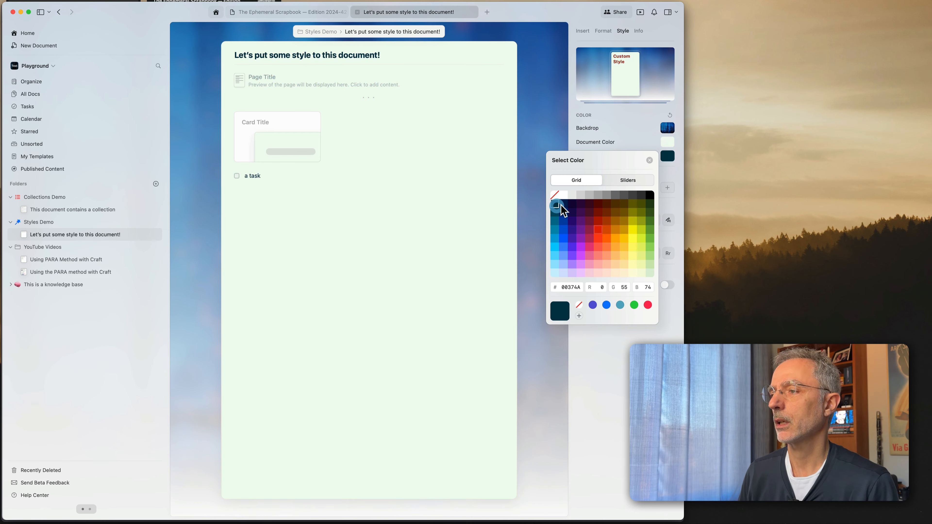
click(632, 195)
click(607, 370)
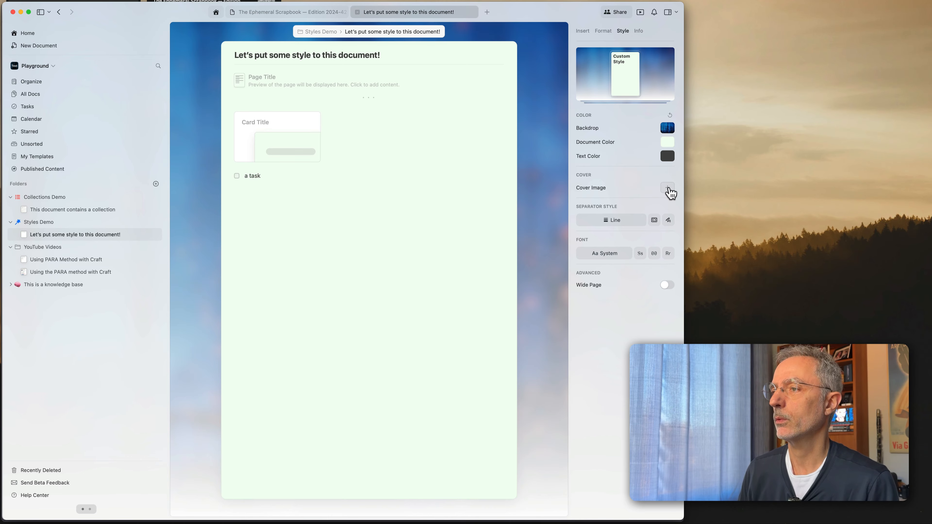
- Add the photo of a man in a dark suit as cover image, after trying the fashion sketch and shuffling the suggestions
click(668, 188)
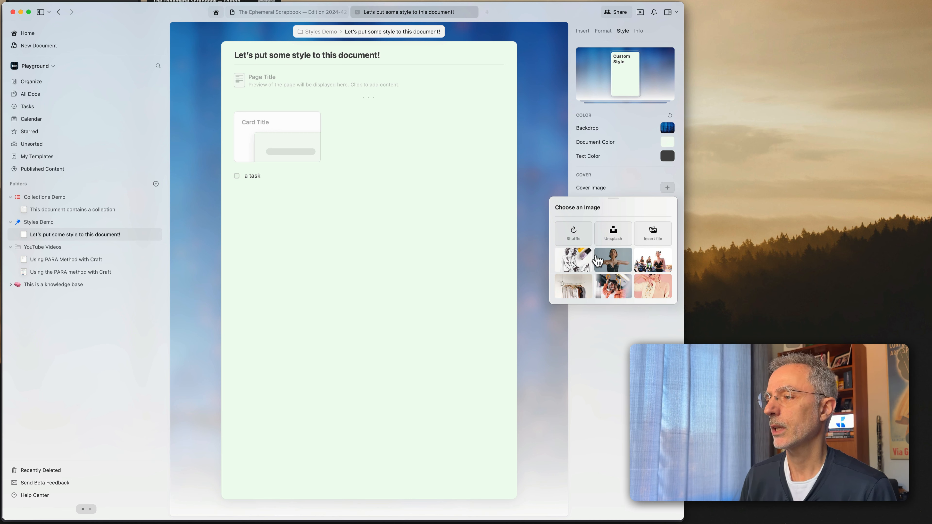
click(568, 261)
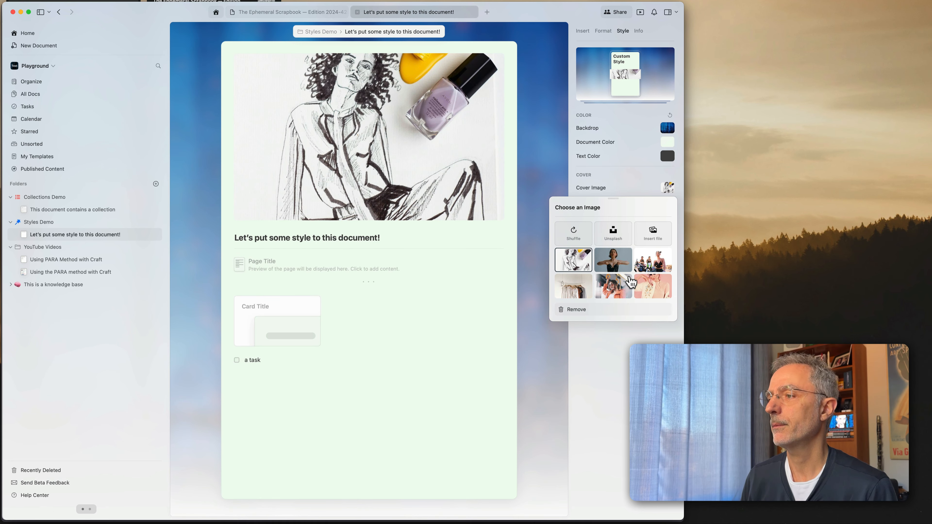
click(574, 234)
click(574, 234)
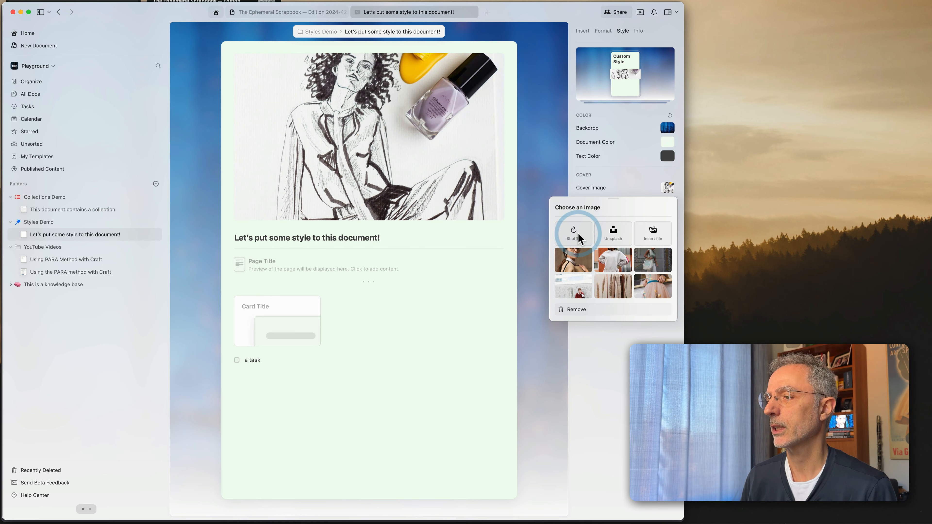
click(574, 234)
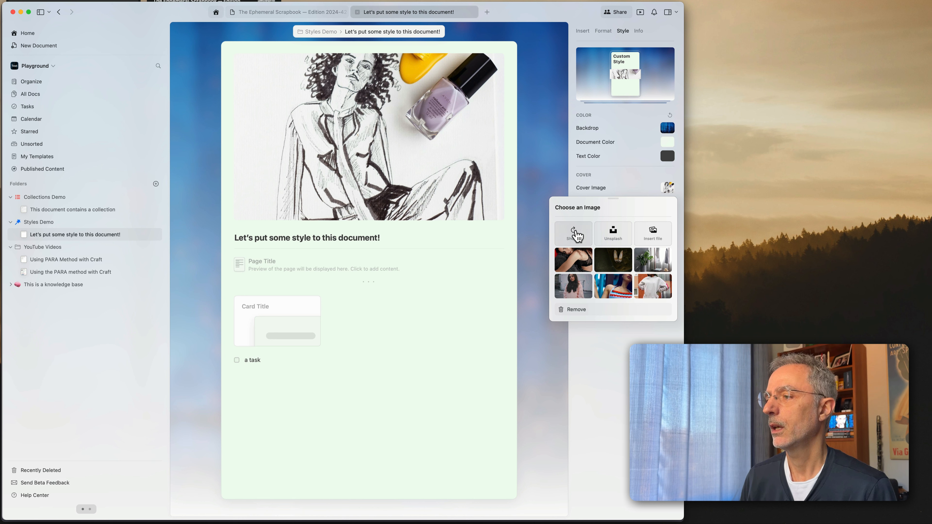
click(575, 235)
click(576, 235)
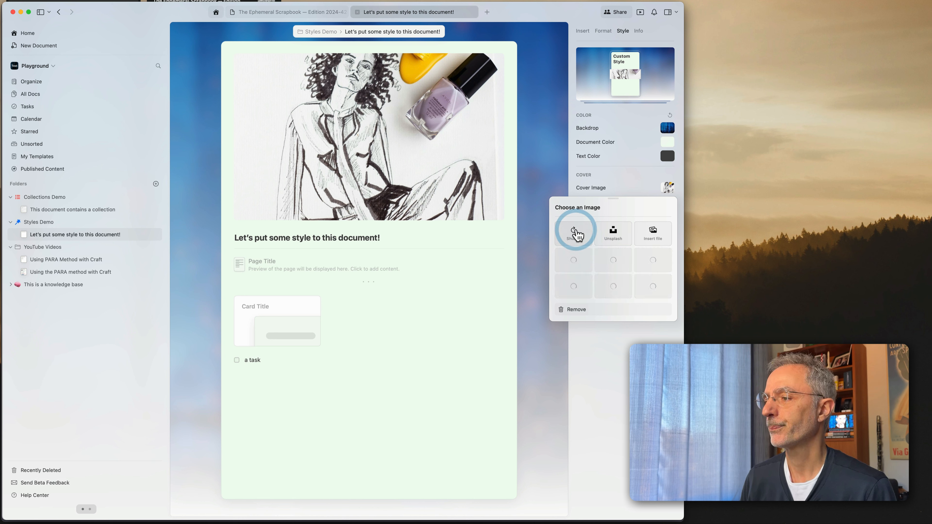
click(574, 235)
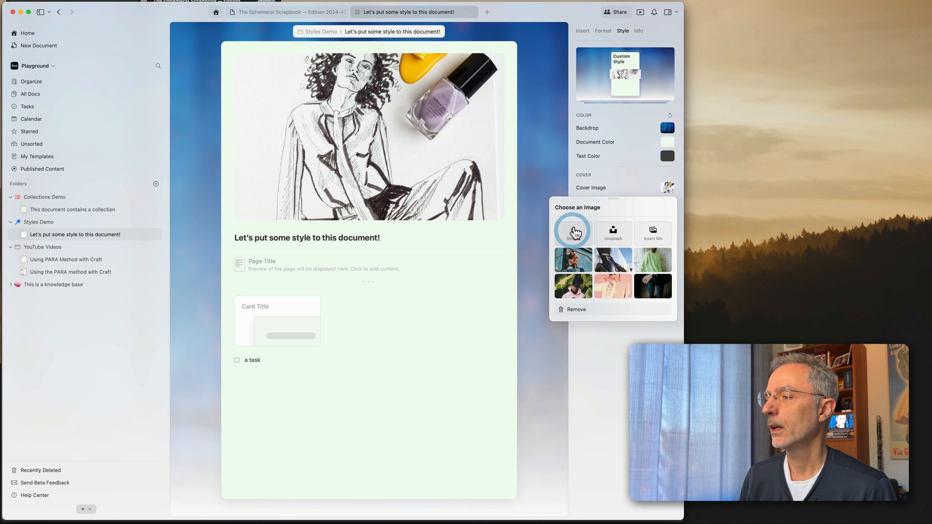
click(653, 285)
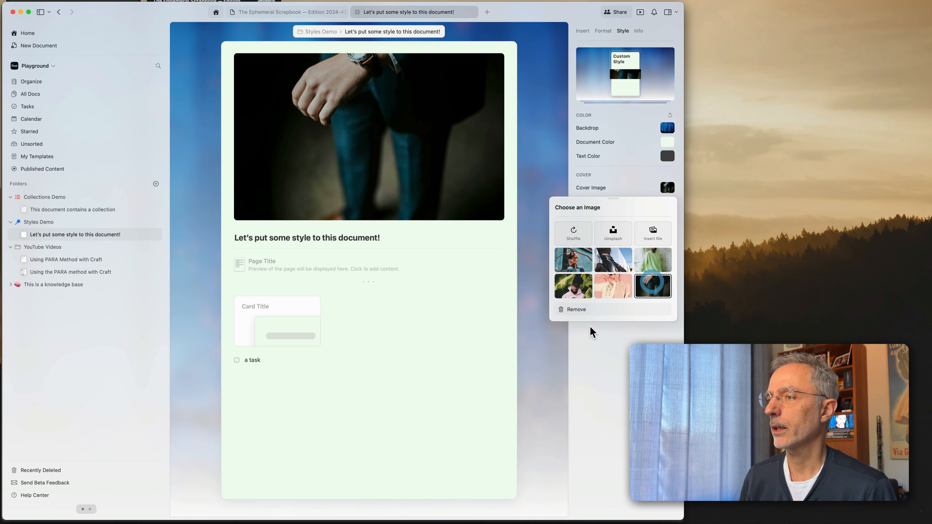
- Reposition the cover image's crop so the hands and wristwatch fill the frame, and apply it
click(426, 148)
click(483, 209)
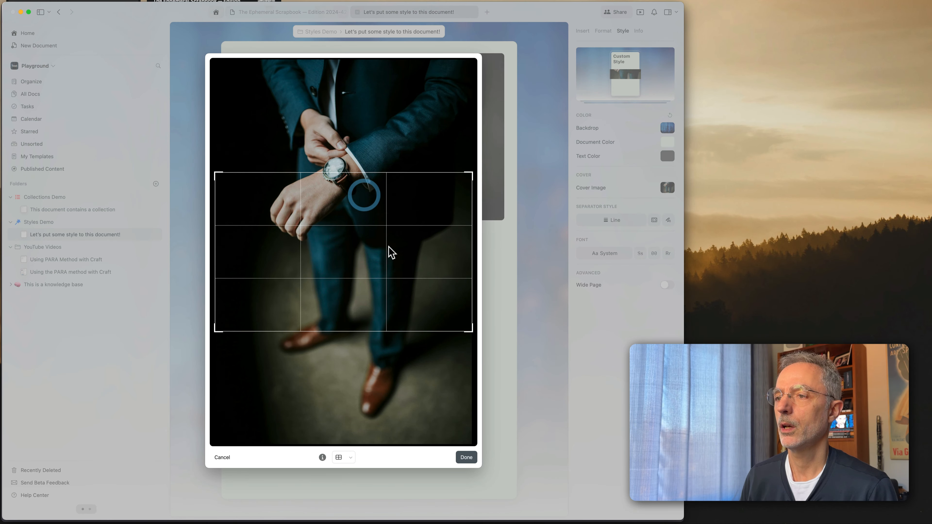
click(391, 382)
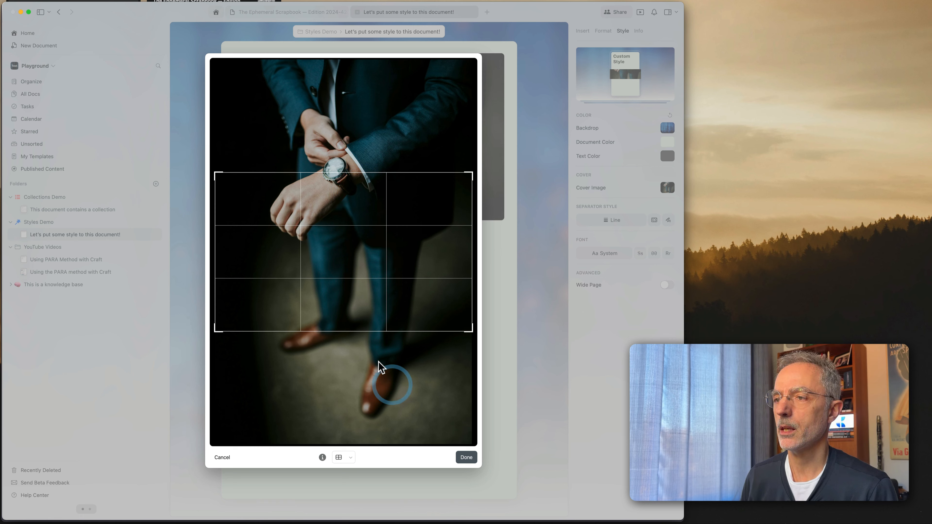
scroll(380, 367, down, 3)
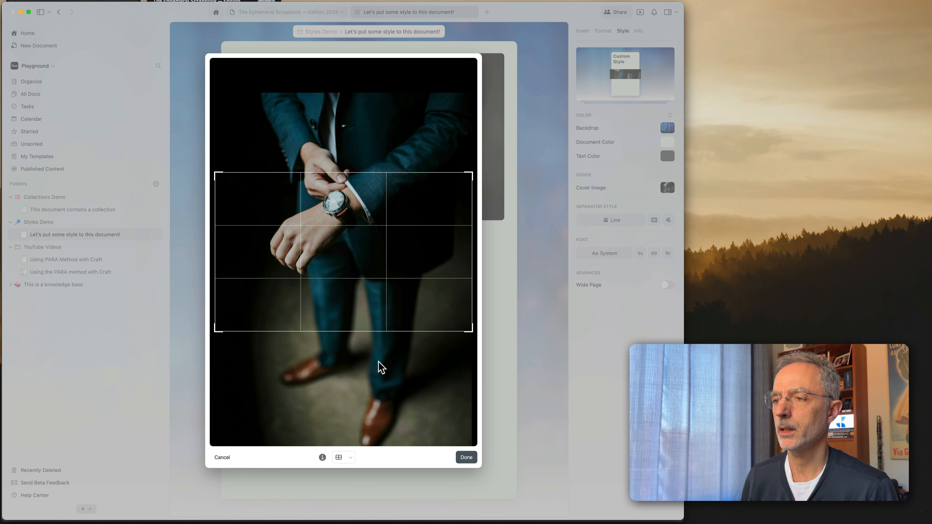
scroll(380, 367, up, 4)
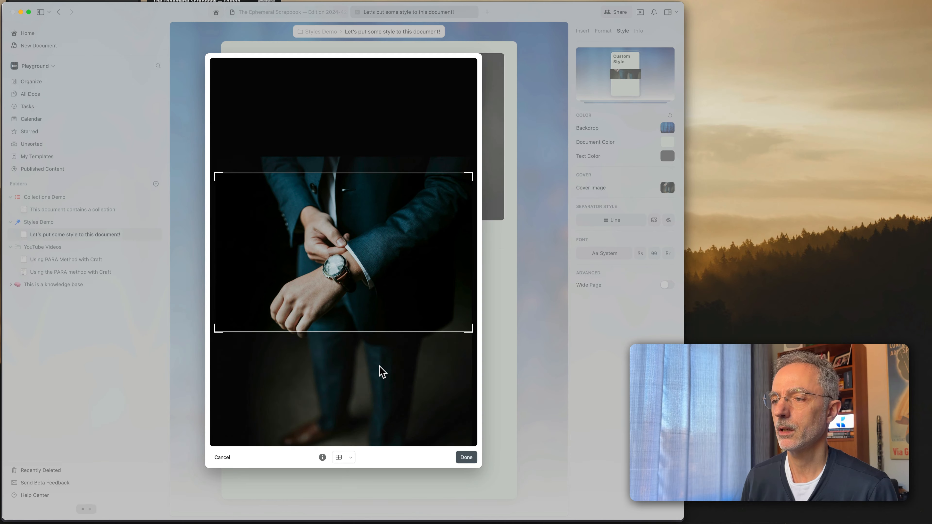
scroll(380, 367, down, 2)
click(465, 457)
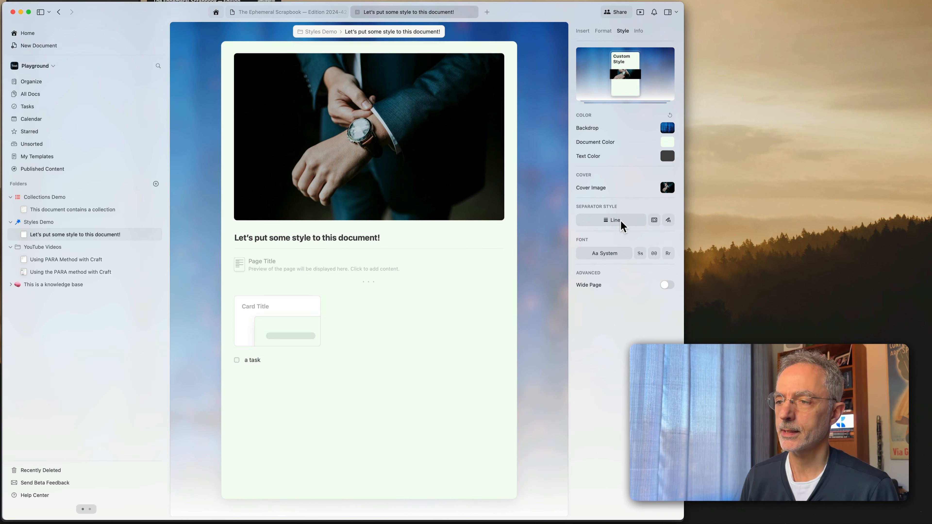
- Select the separator below the page block, switch the separator style to Washi Tape and open its pattern choices
click(372, 282)
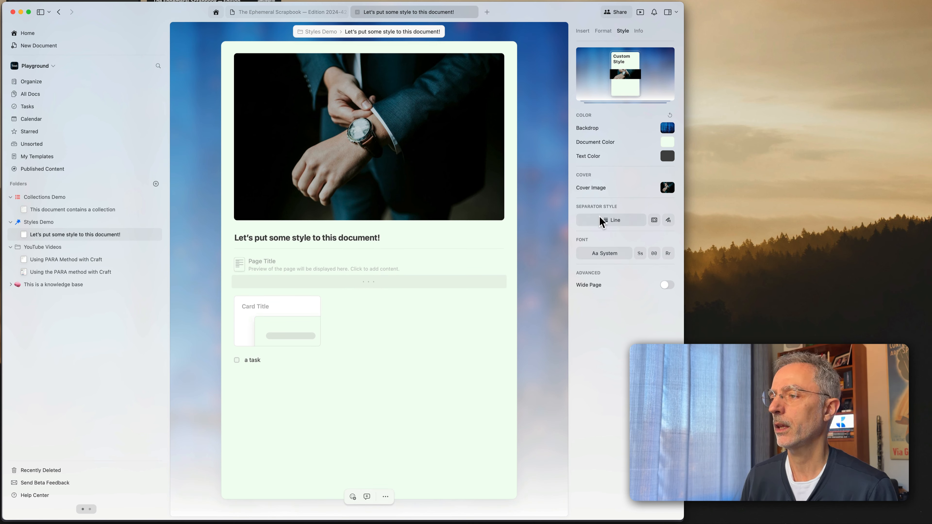
click(654, 221)
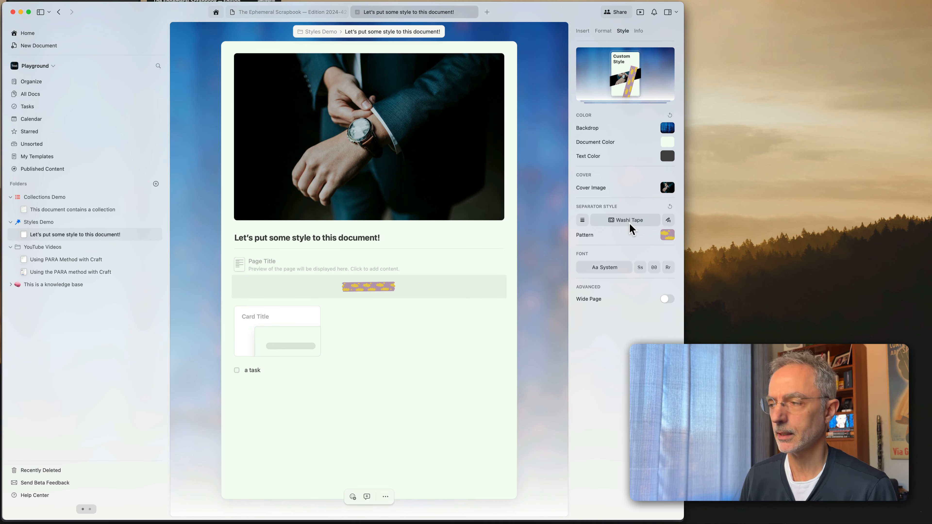
click(667, 235)
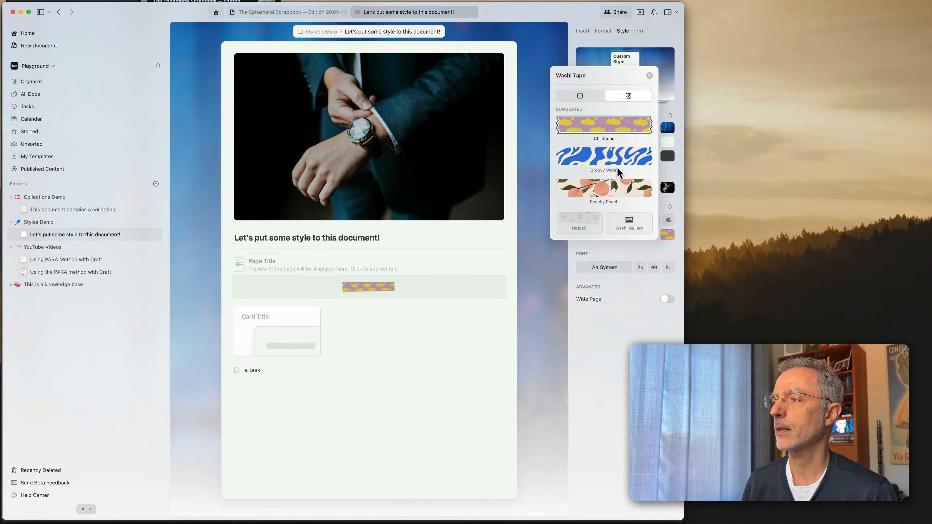
- Browse the washi gallery and apply the Savoire-Faire pattern to the separator
click(628, 222)
scroll(355, 276, down, 3)
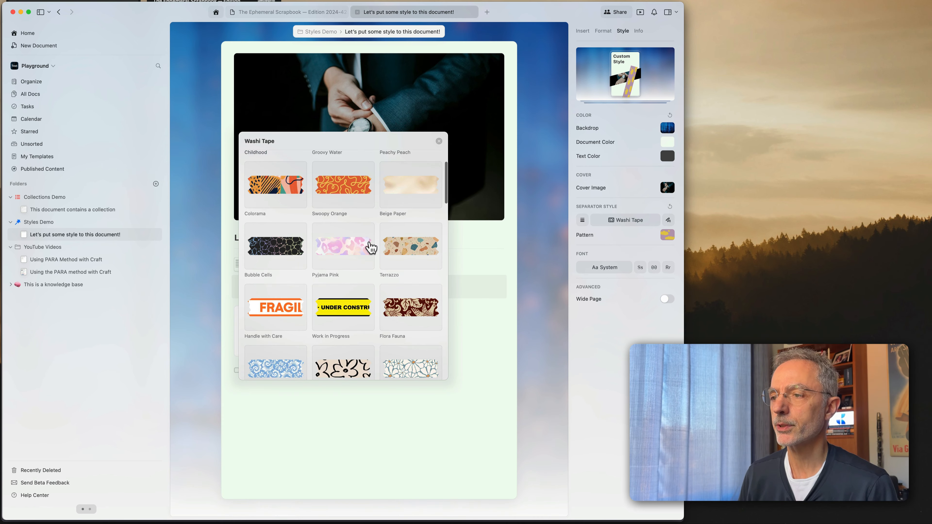
scroll(279, 330, down, 1)
scroll(304, 326, down, 5)
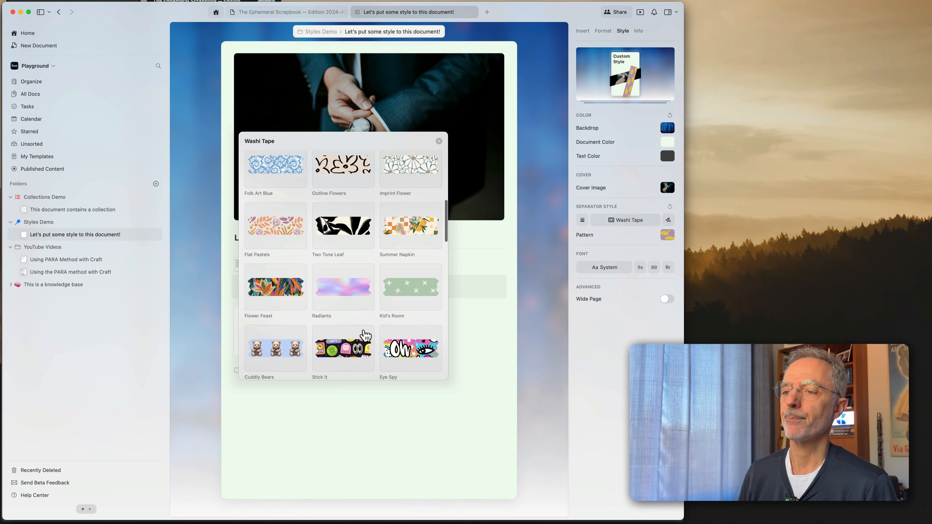
scroll(374, 308, down, 3)
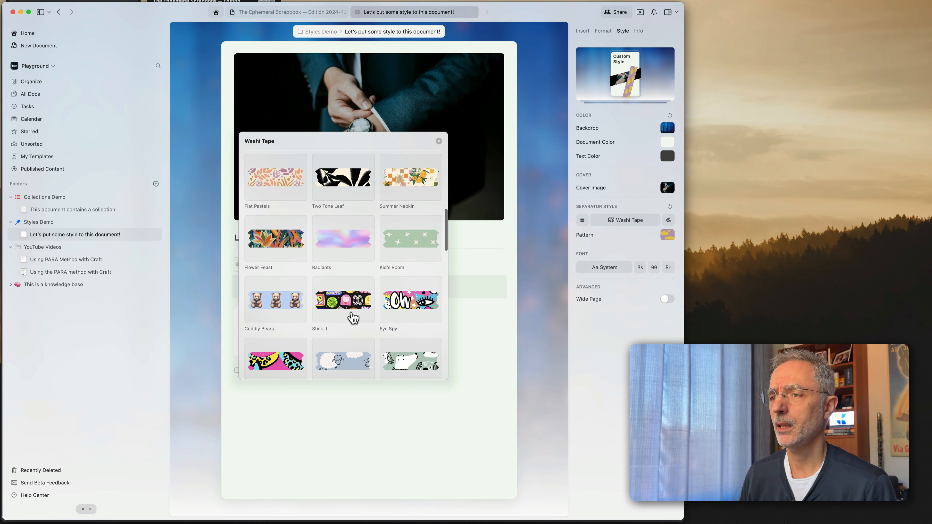
scroll(358, 312, down, 5)
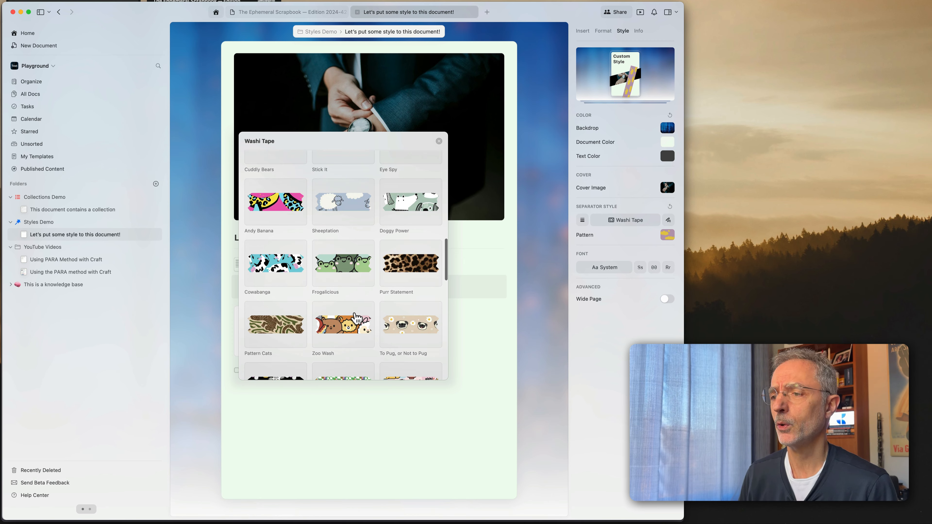
scroll(355, 314, down, 3)
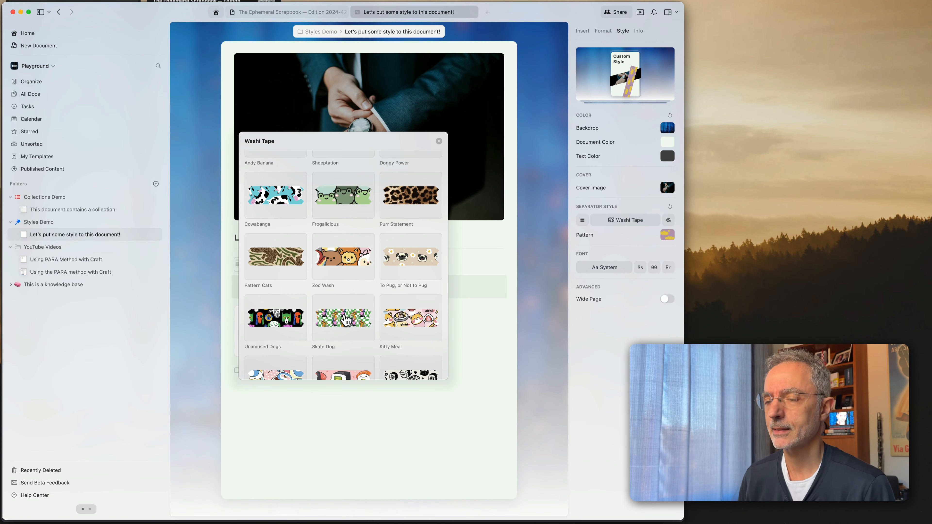
scroll(346, 321, down, 5)
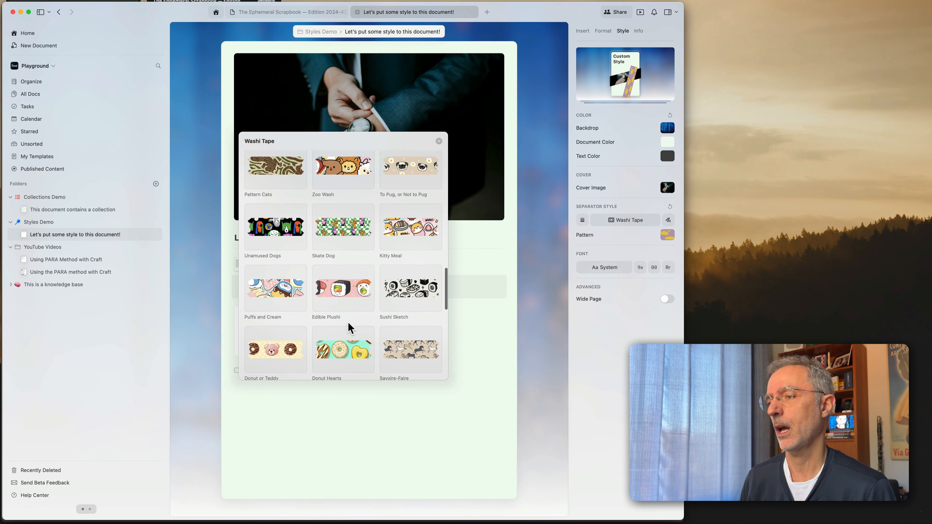
click(419, 355)
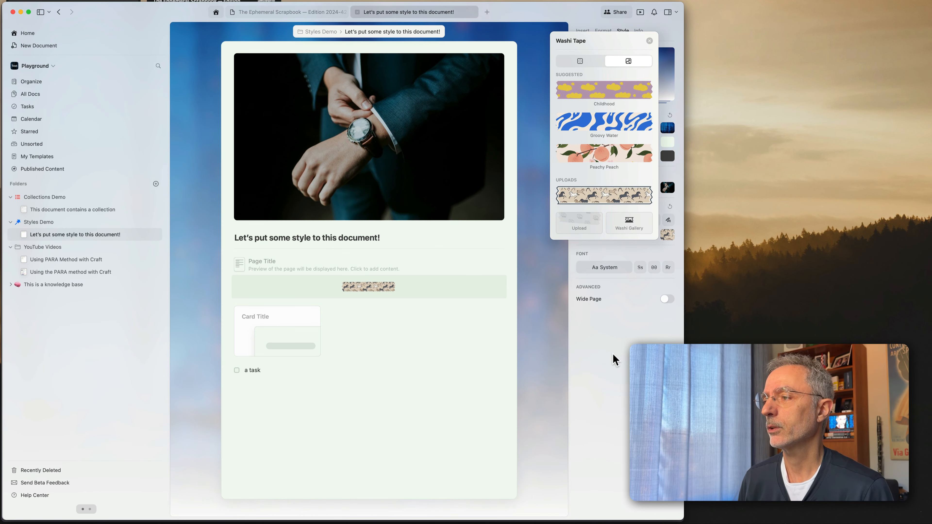
- Change the washi tape to the geometric triangle pattern in light blue
click(581, 61)
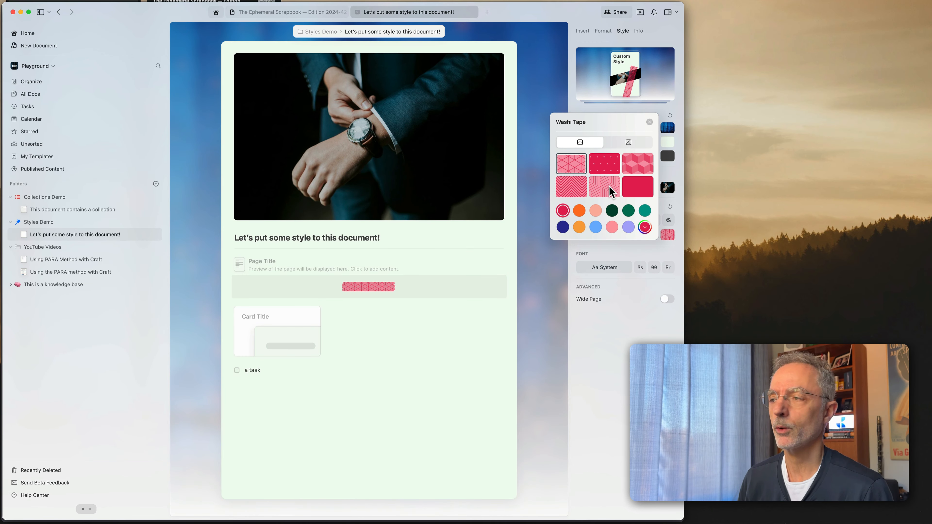
click(595, 227)
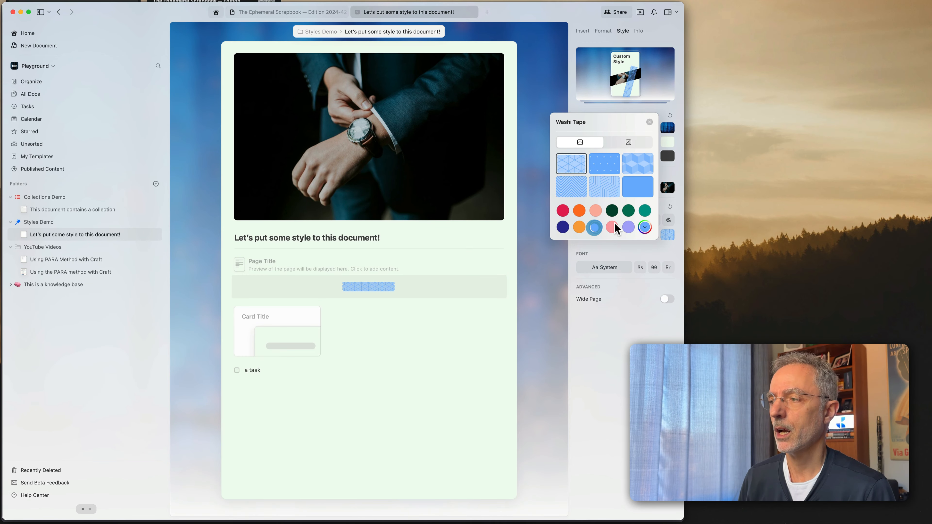
click(626, 356)
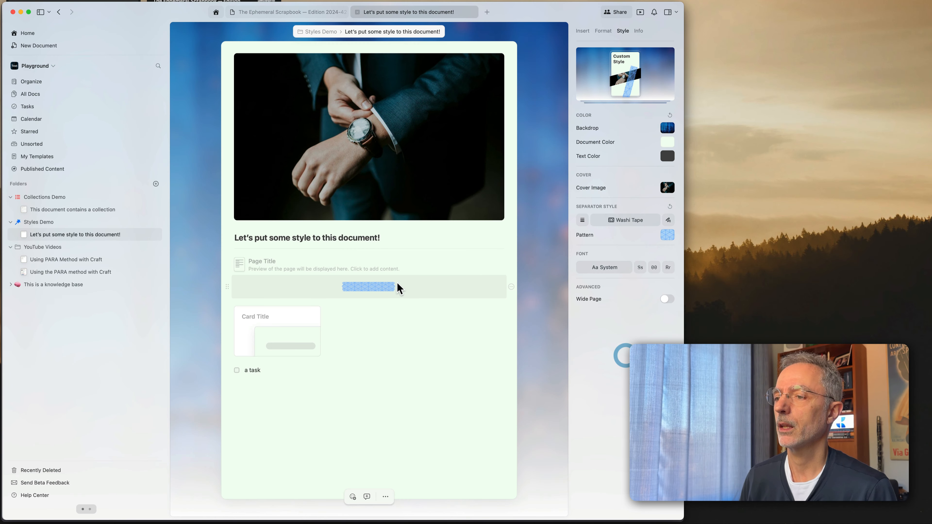
- Reset the separator style to Line and back to Washi Tape, with the red geometric triangle pattern
click(585, 220)
click(655, 220)
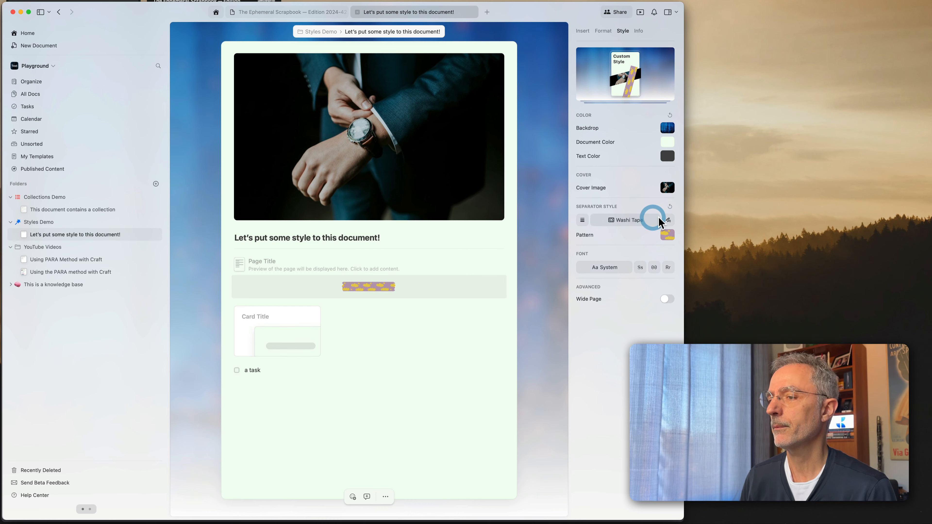
click(667, 235)
click(587, 96)
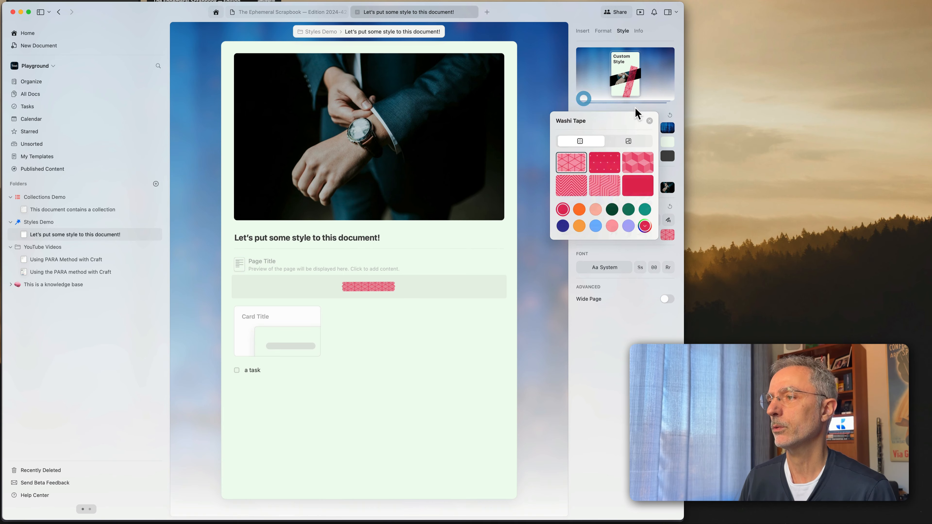
click(569, 165)
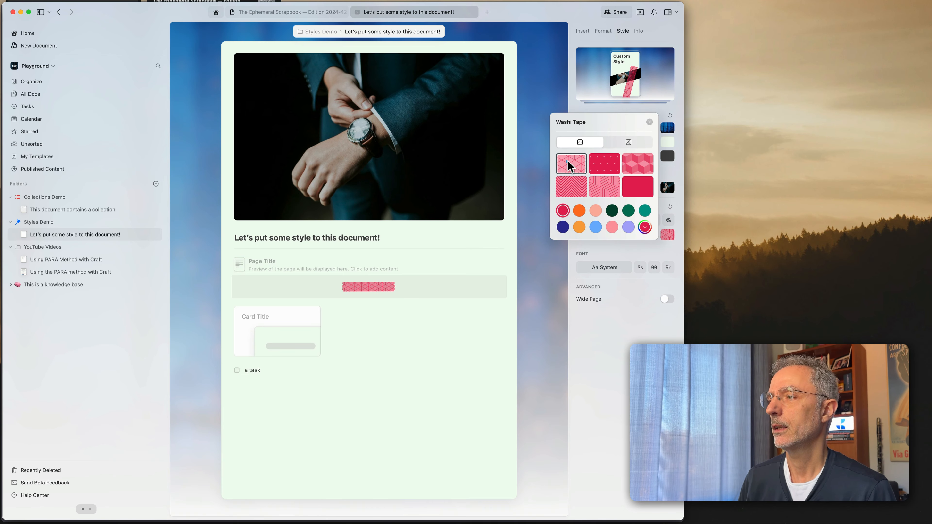
click(613, 345)
- Set the selected separator's type to the full-width heavy strip, after trying the narrower types and reapplying the second-widest to vary its tilt
click(603, 31)
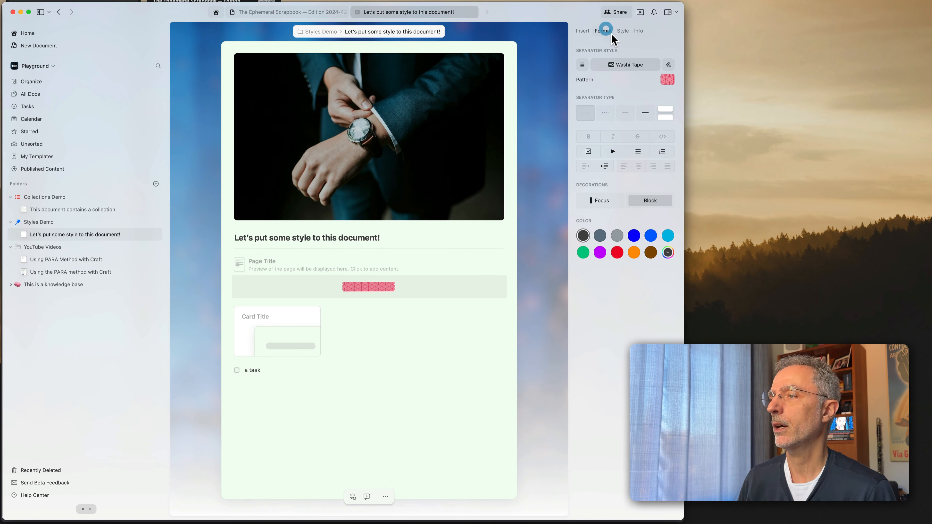
click(646, 114)
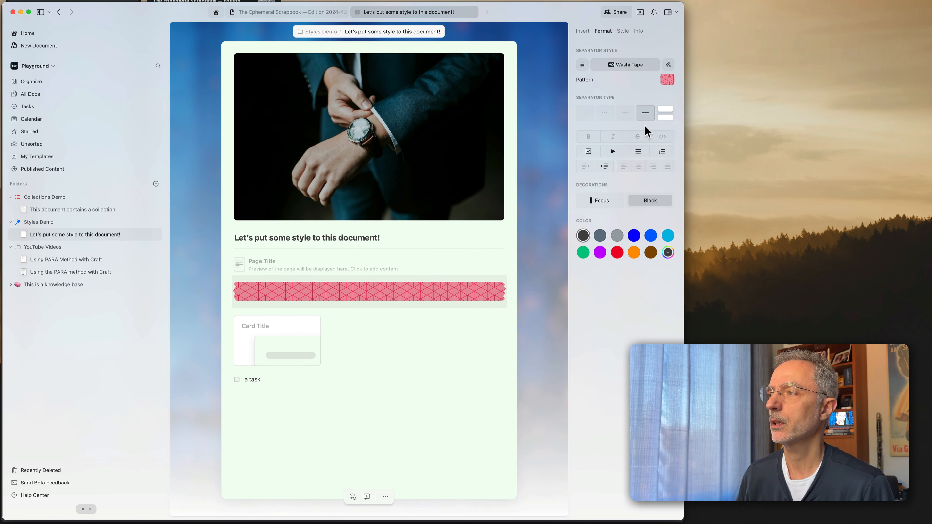
click(606, 113)
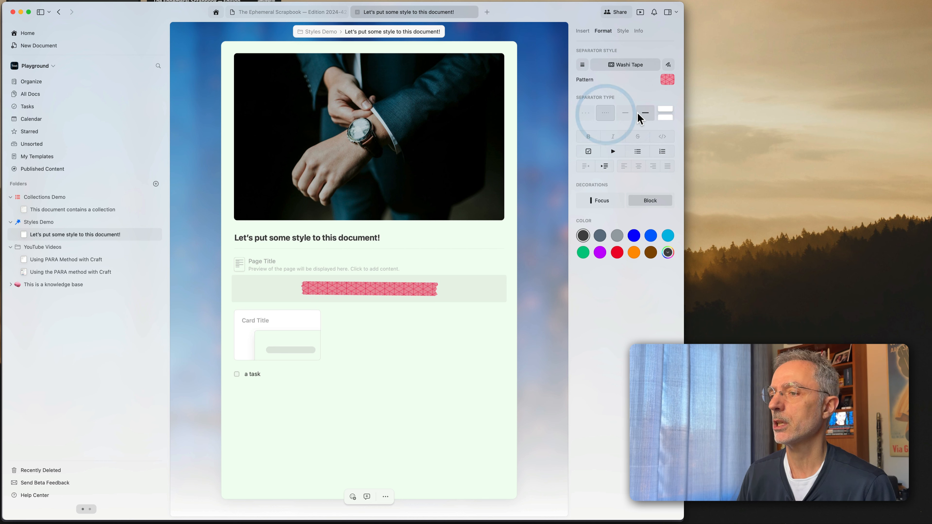
click(626, 114)
click(626, 115)
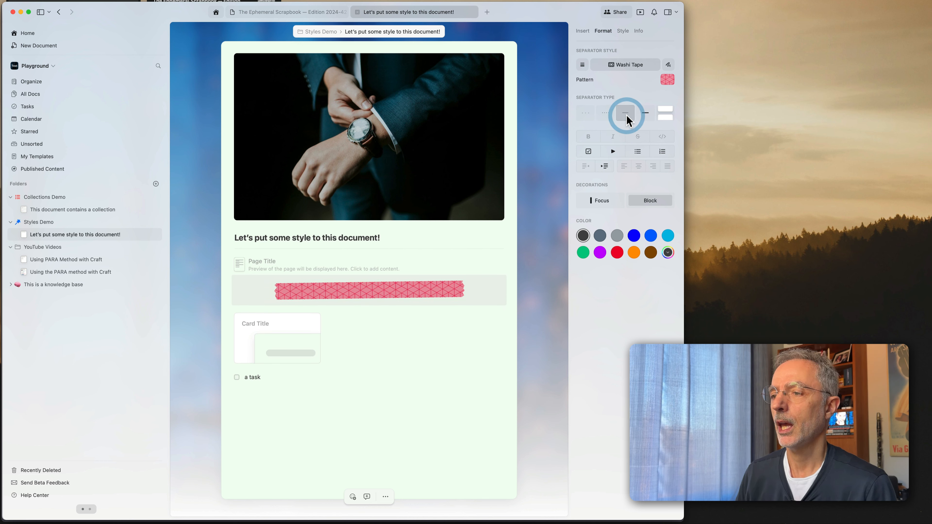
click(626, 115)
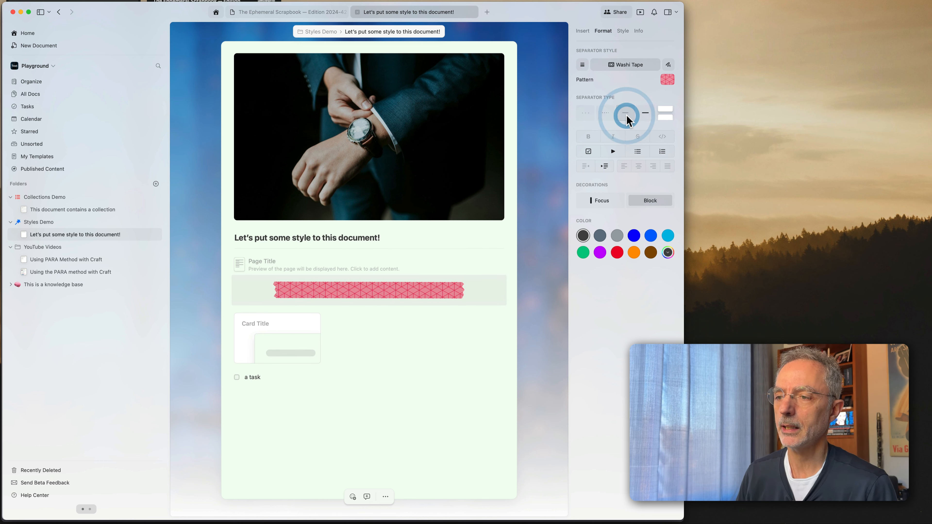
click(626, 114)
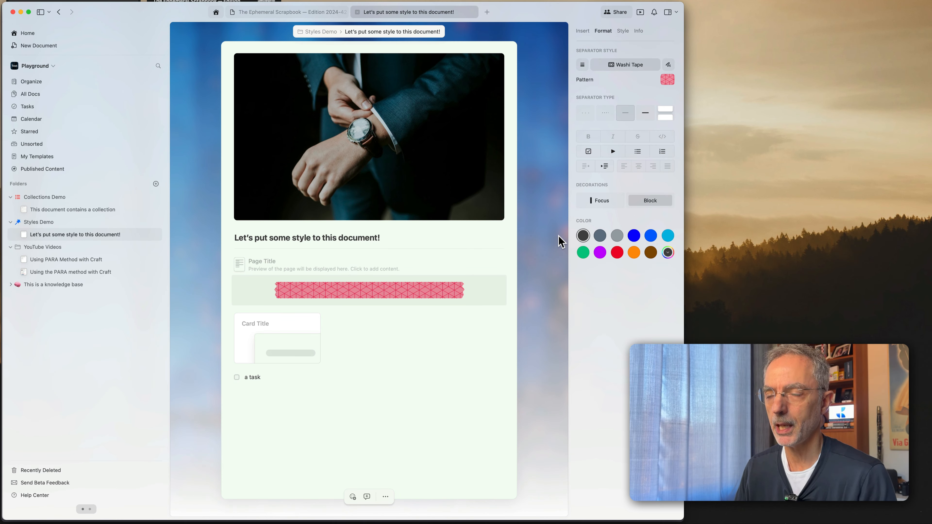
click(646, 114)
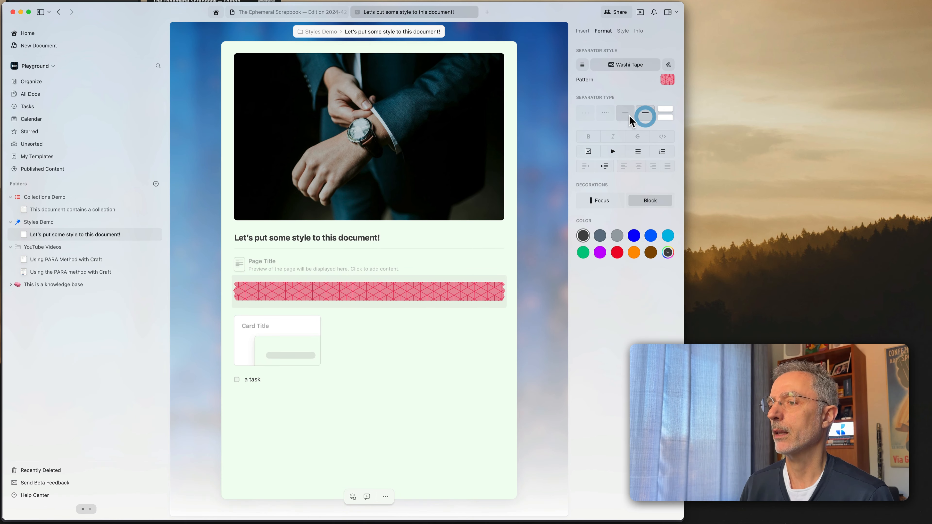
- Reapply the heaviest separator type, then set the Doodle separator style for both the selected separator and the whole document
click(626, 114)
click(644, 114)
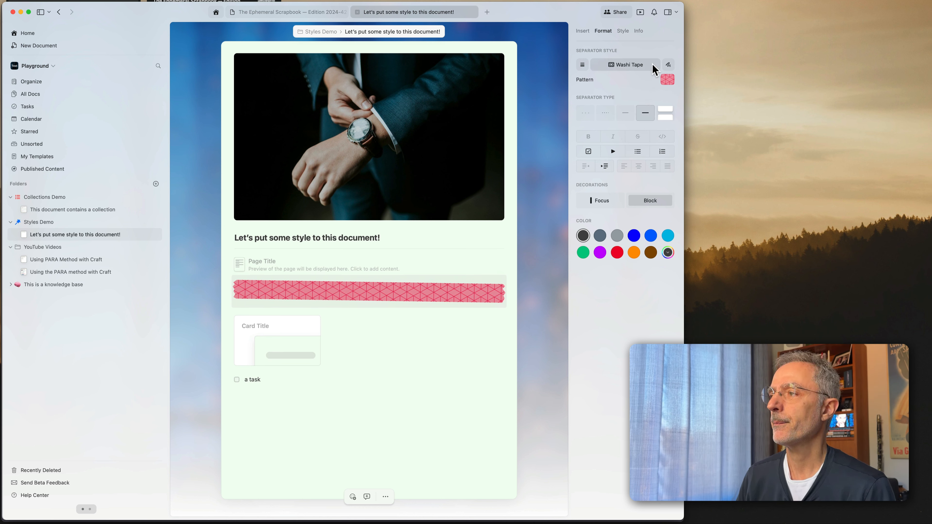
click(668, 65)
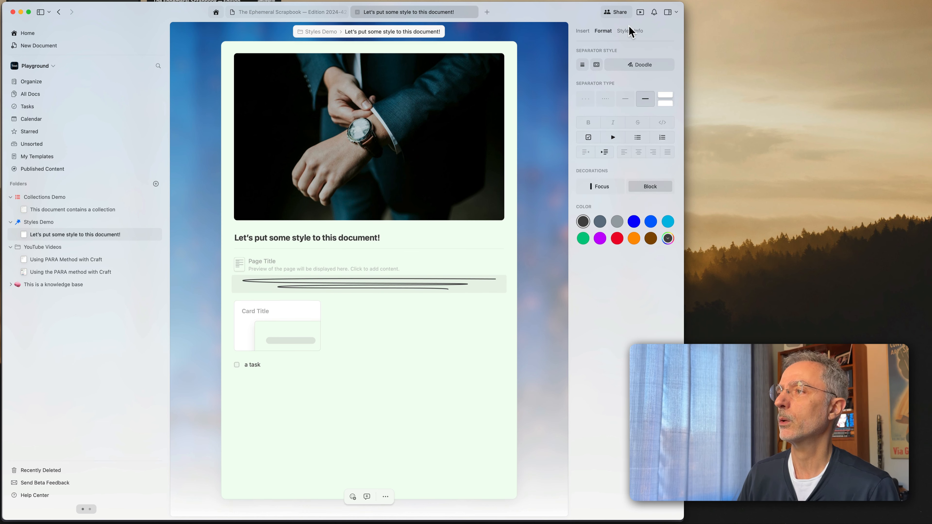
click(623, 31)
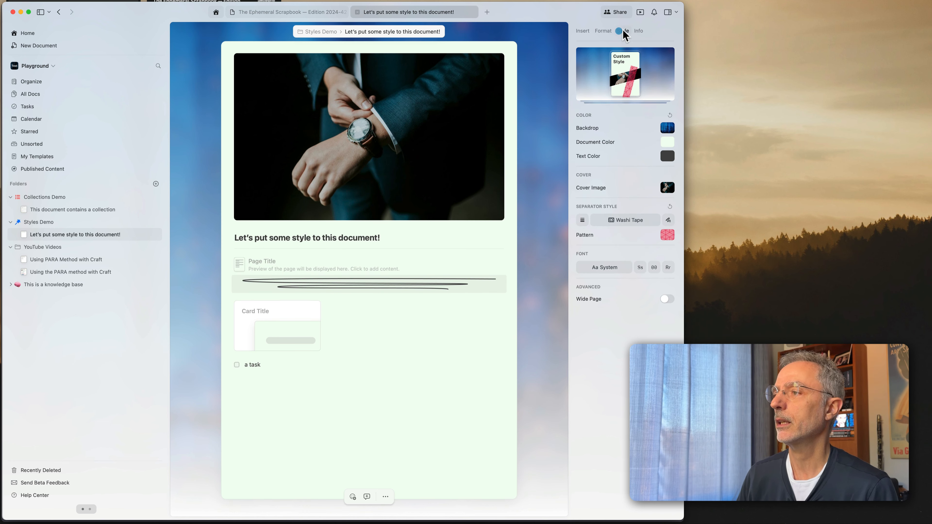
click(668, 220)
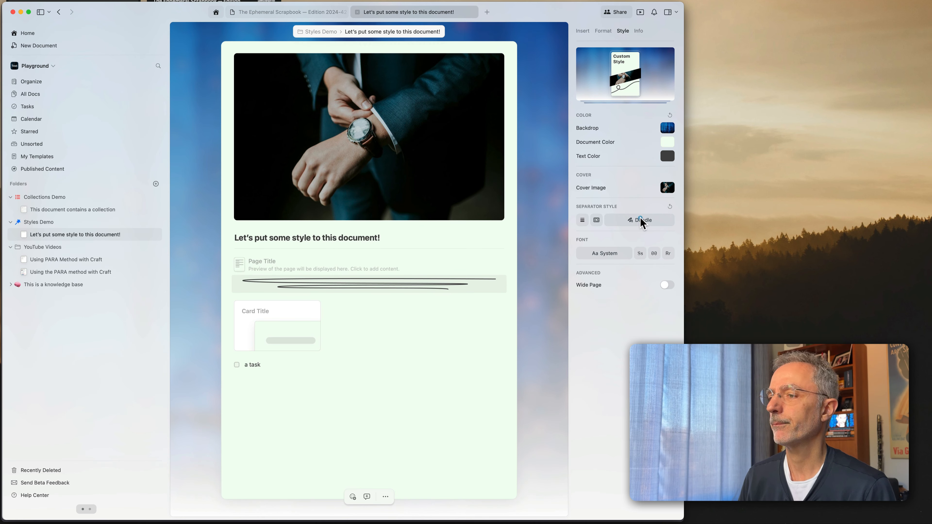
click(640, 220)
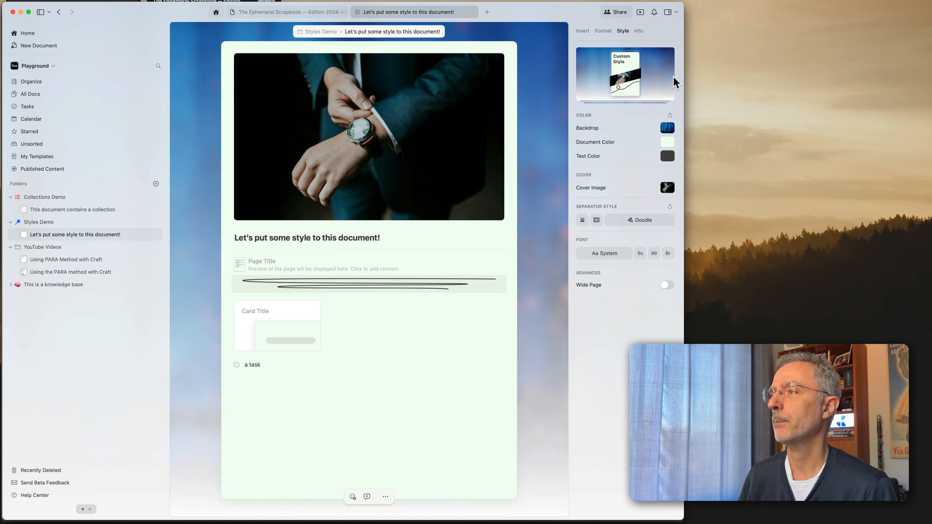
- Try each of the four line separator types on the selected doodle separator to compare their shapes
click(603, 31)
click(605, 103)
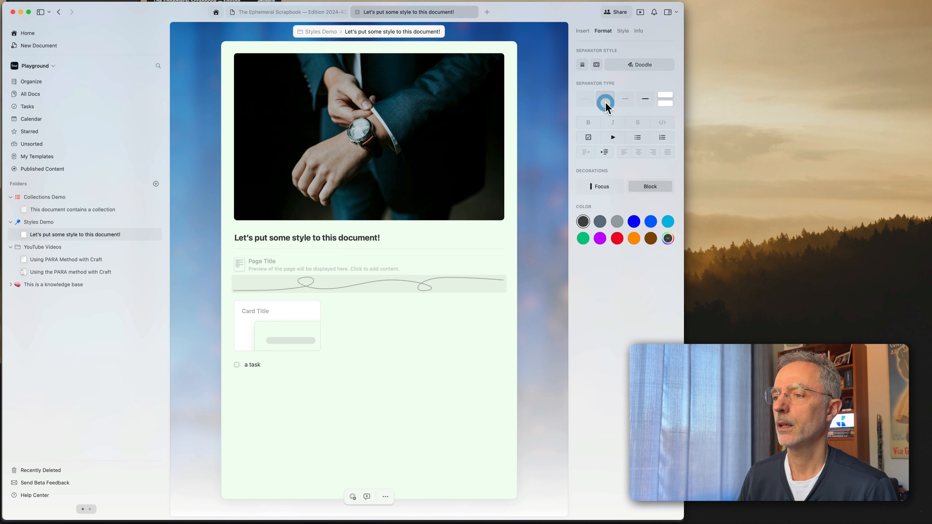
click(586, 99)
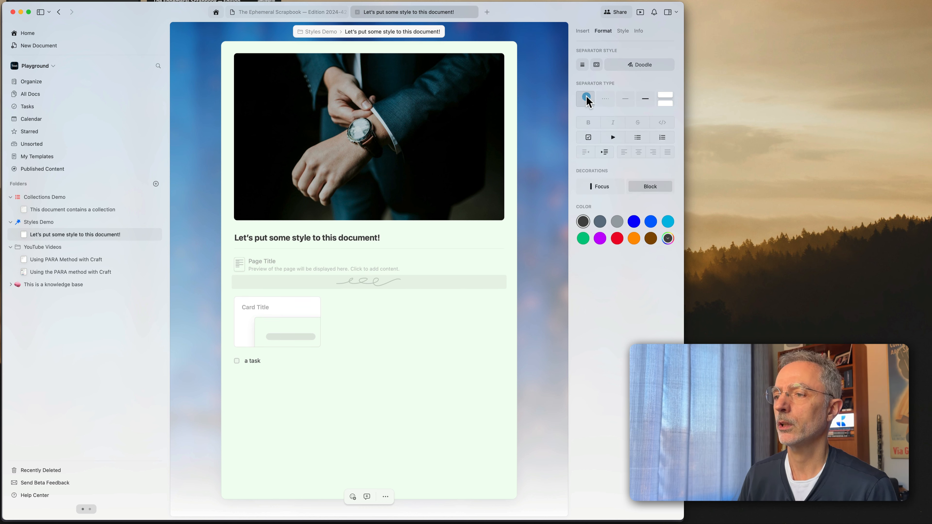
click(606, 104)
click(624, 101)
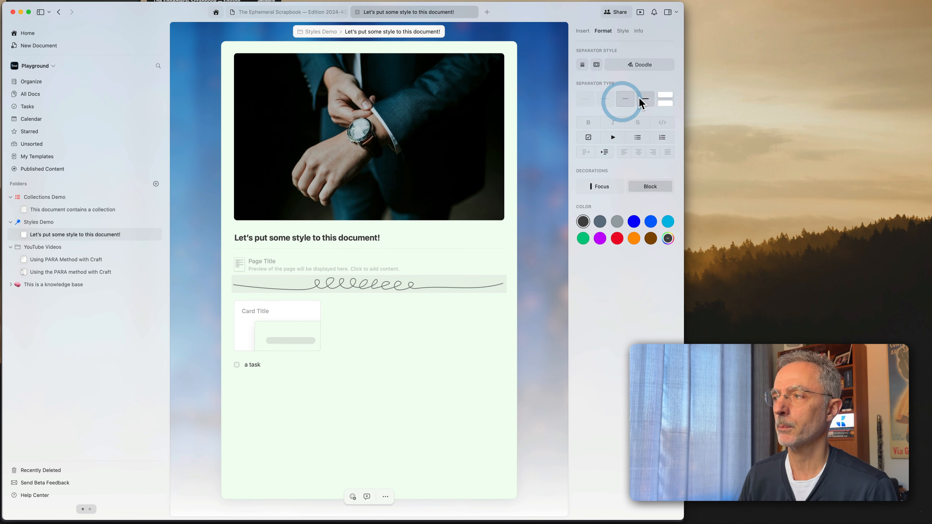
click(642, 100)
click(627, 99)
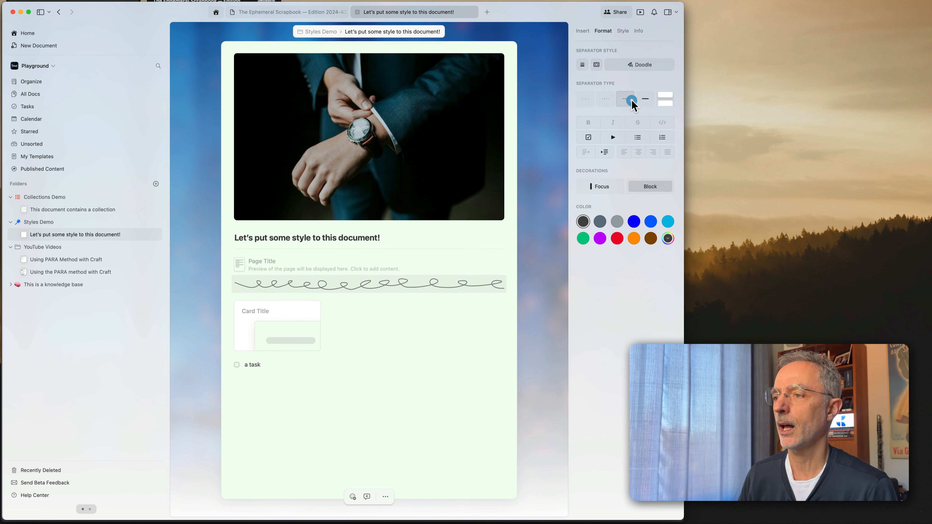
- Reapply the second-lightest separator type repeatedly to vary the doodle, and finish with the lightest, short type
click(611, 101)
click(611, 100)
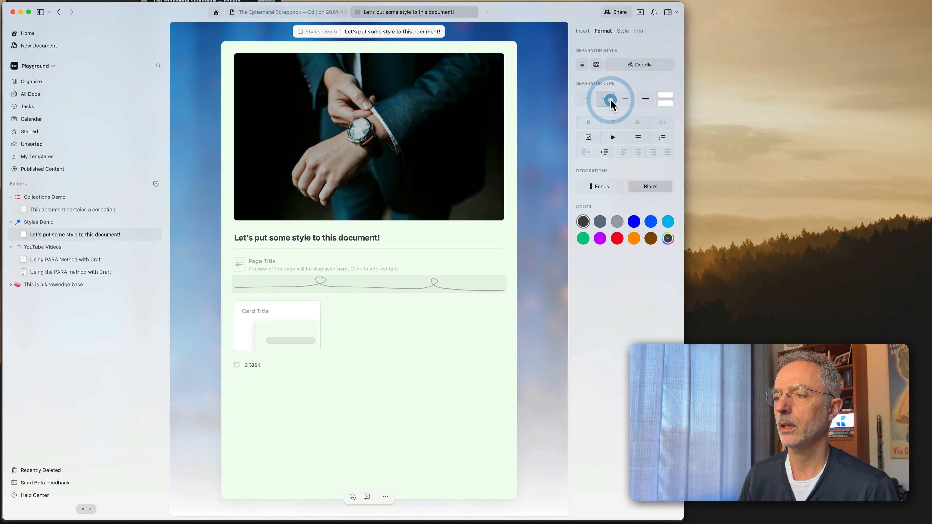
click(611, 100)
click(611, 100)
click(611, 100)
click(611, 100)
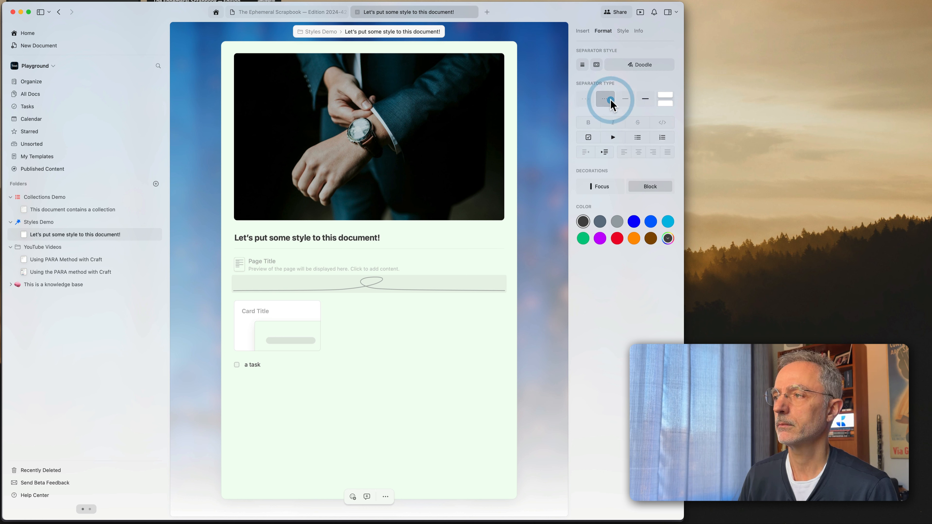
click(587, 101)
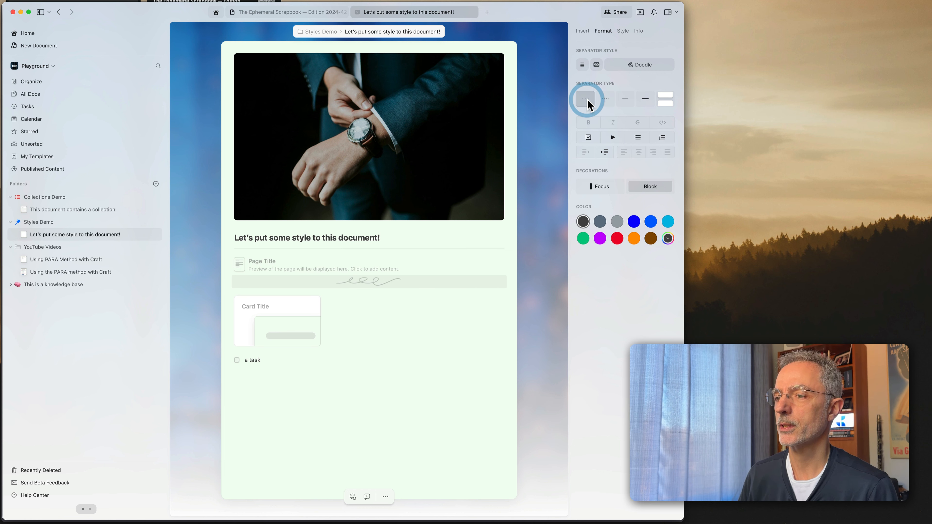
click(393, 282)
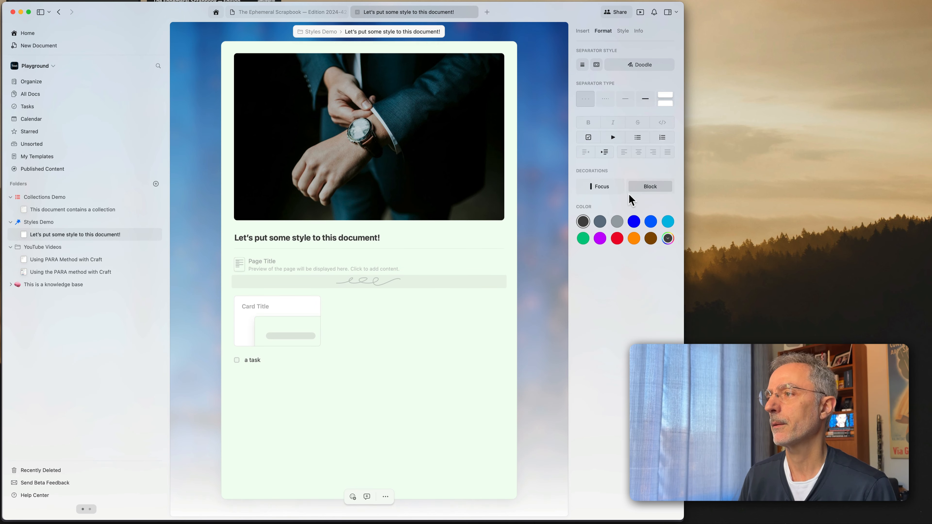
- Try the Serif, Mono and Rounded fonts on the document and return it to the System font
click(623, 31)
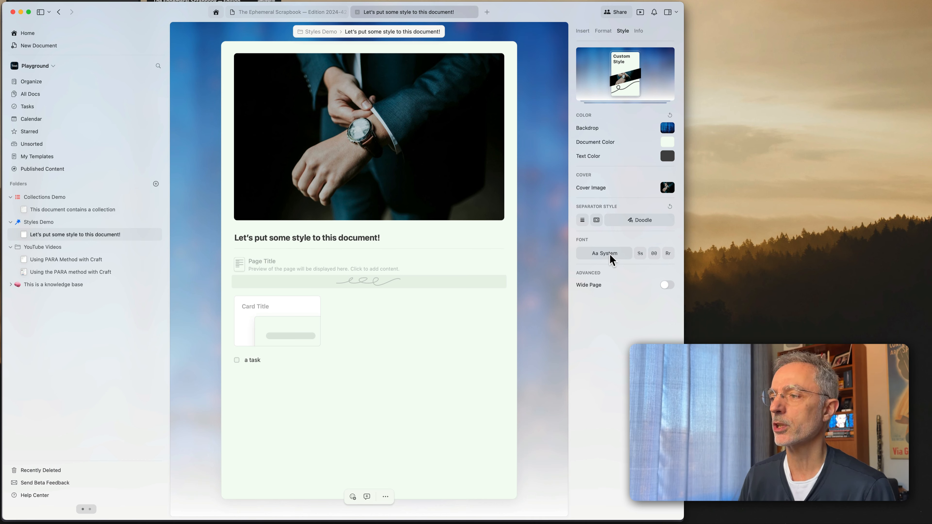
click(639, 252)
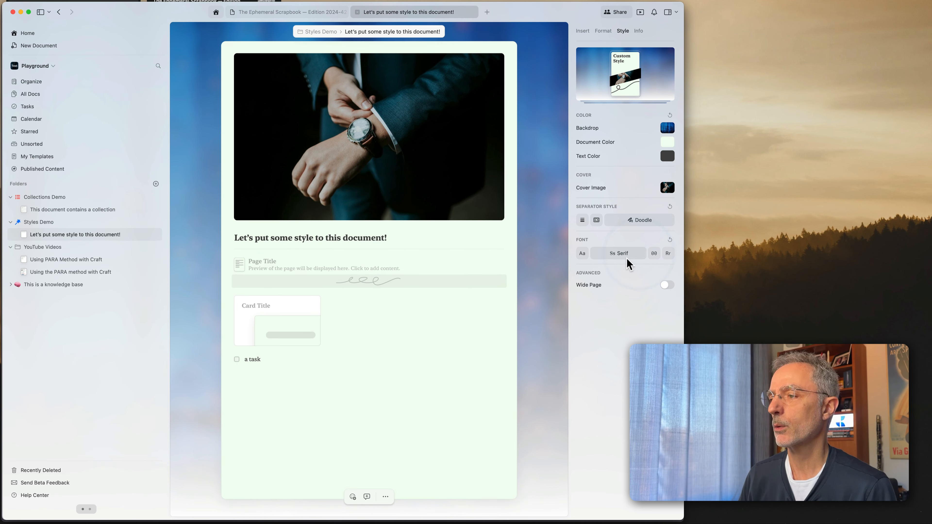
click(655, 254)
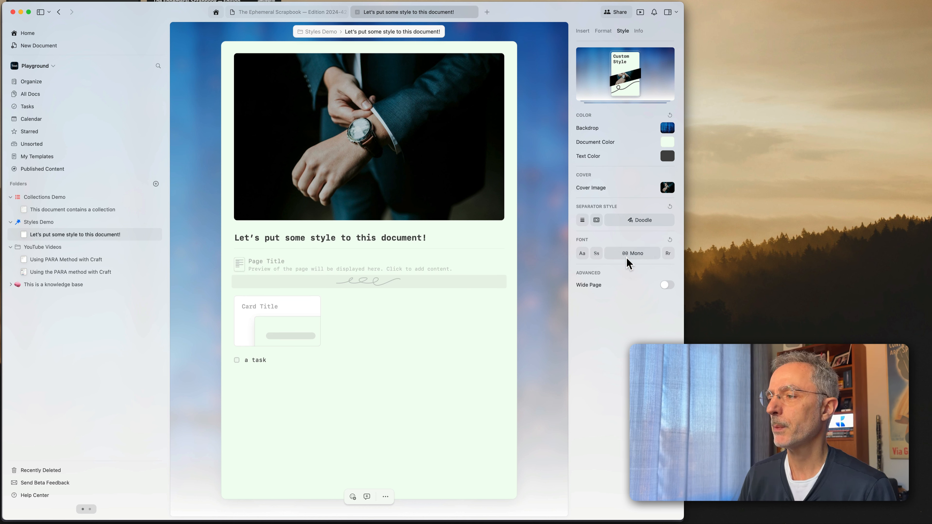
click(667, 254)
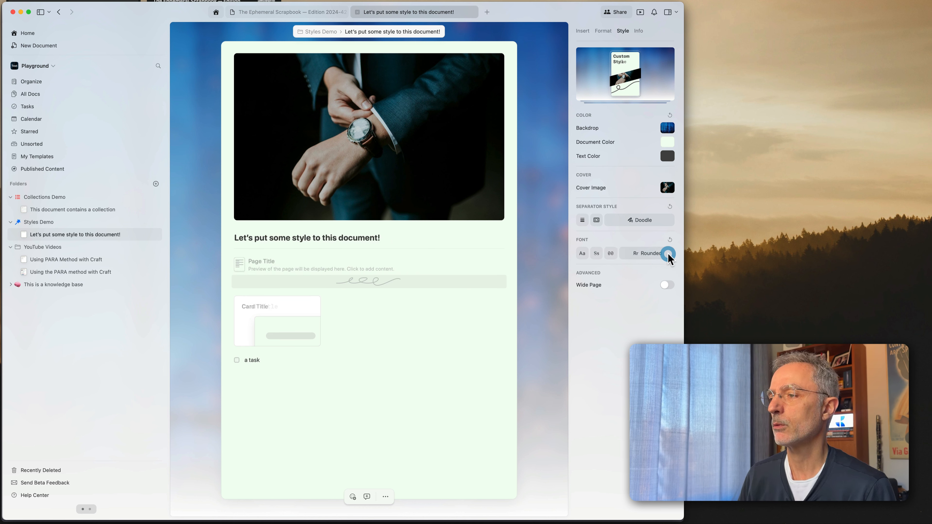
click(580, 253)
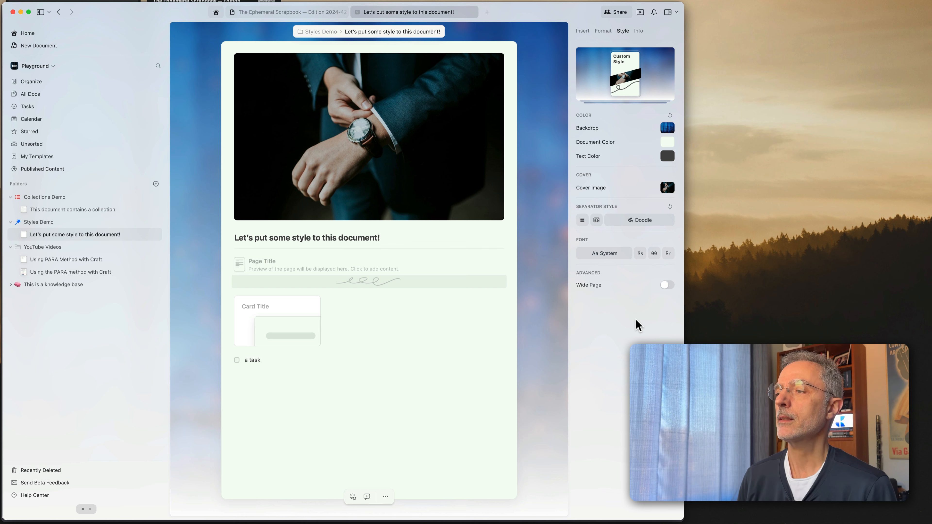
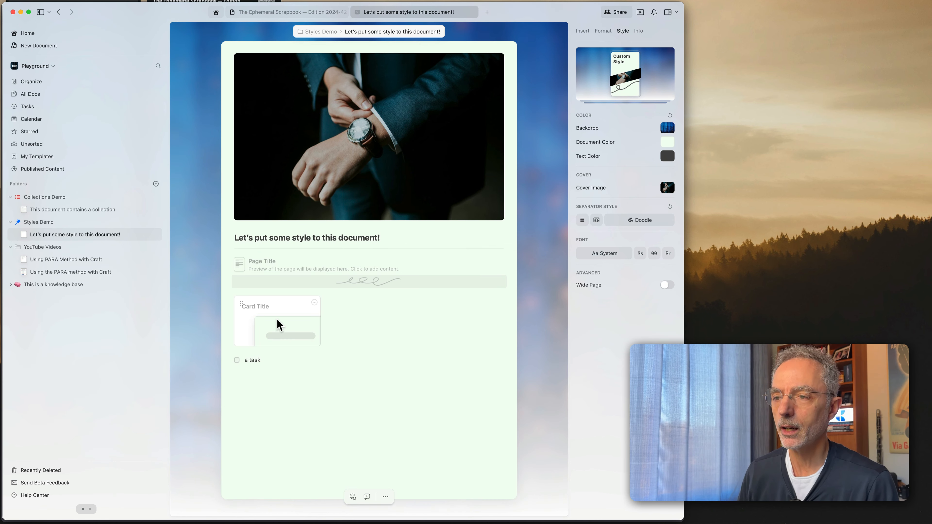
- Select the card and toggle Wide Page on and off for the document, leaving it turned on
click(251, 308)
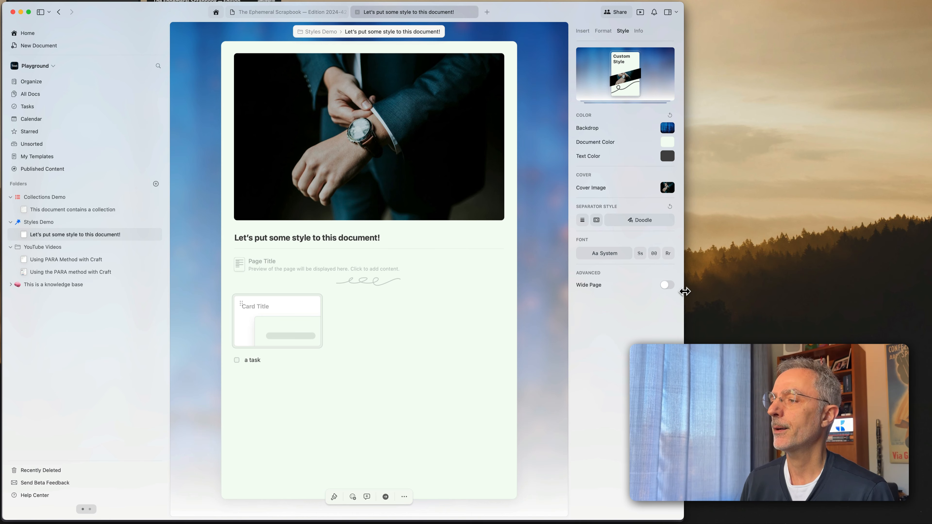
click(668, 285)
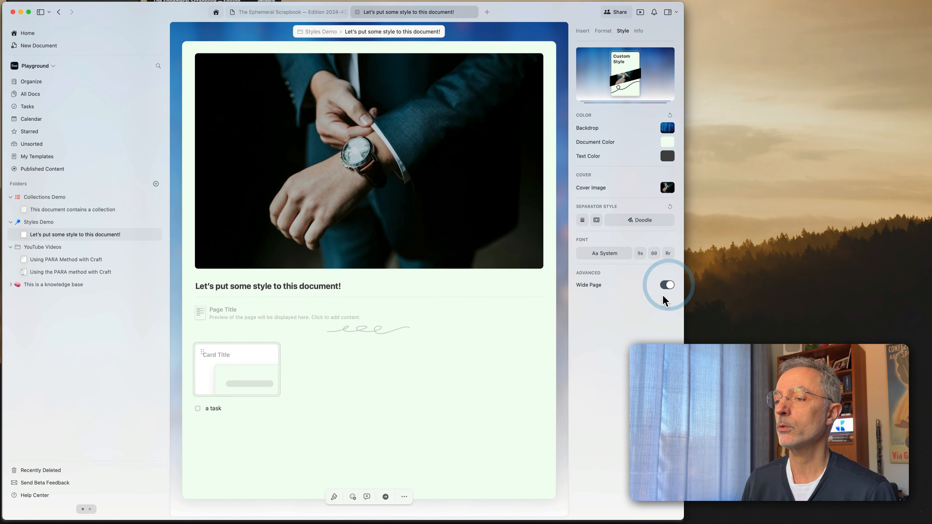
click(667, 285)
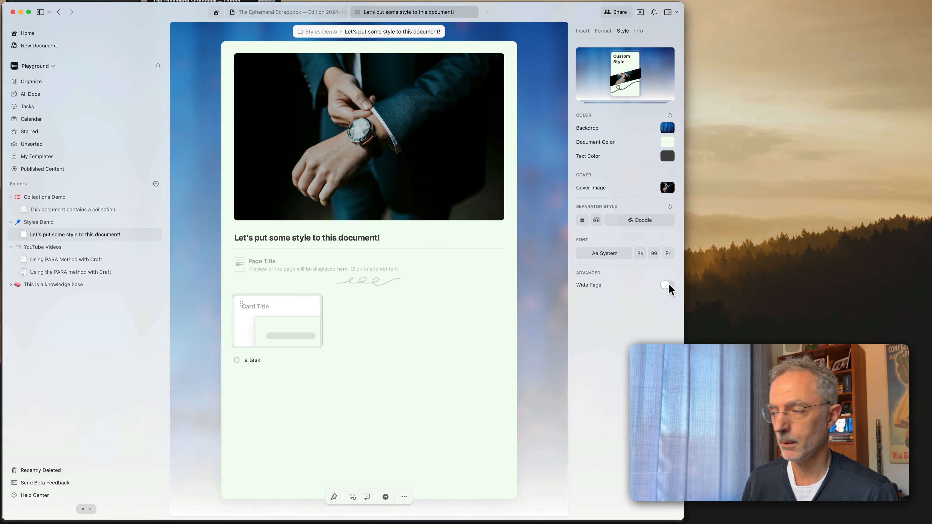
click(668, 285)
click(668, 285)
click(668, 285)
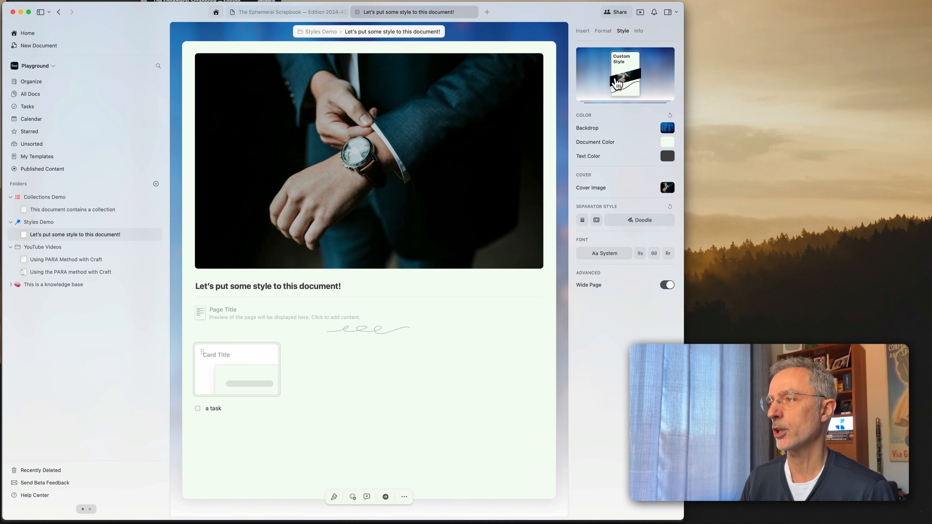
- Apply the Original style from the Style Gallery to the document, then undo the style change
click(628, 79)
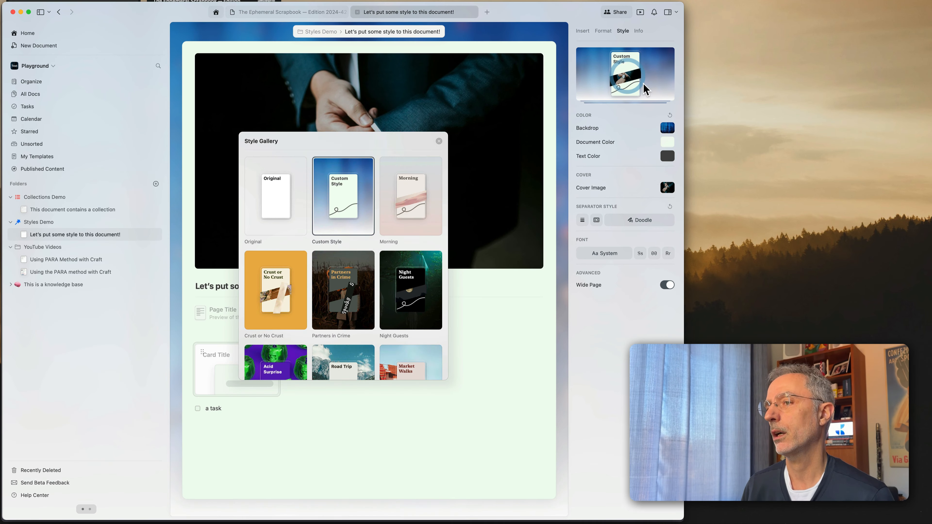
click(275, 194)
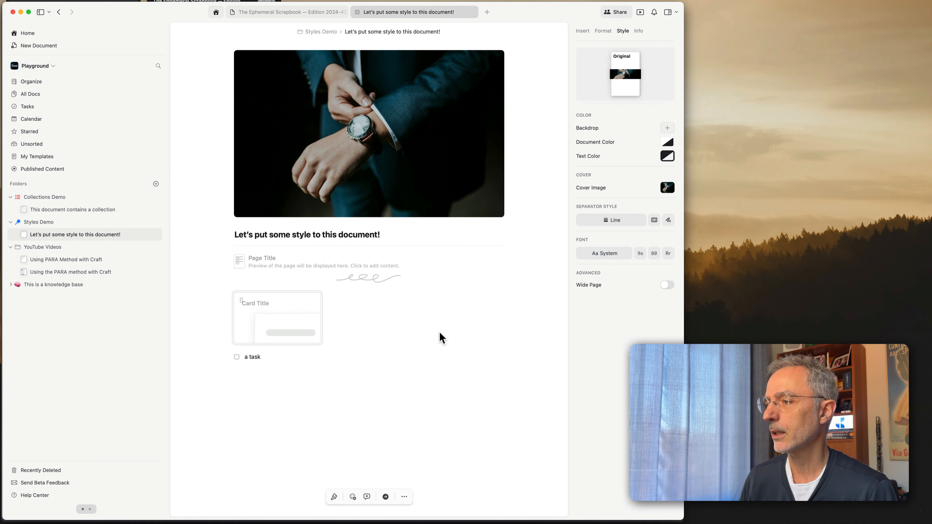
click(438, 338)
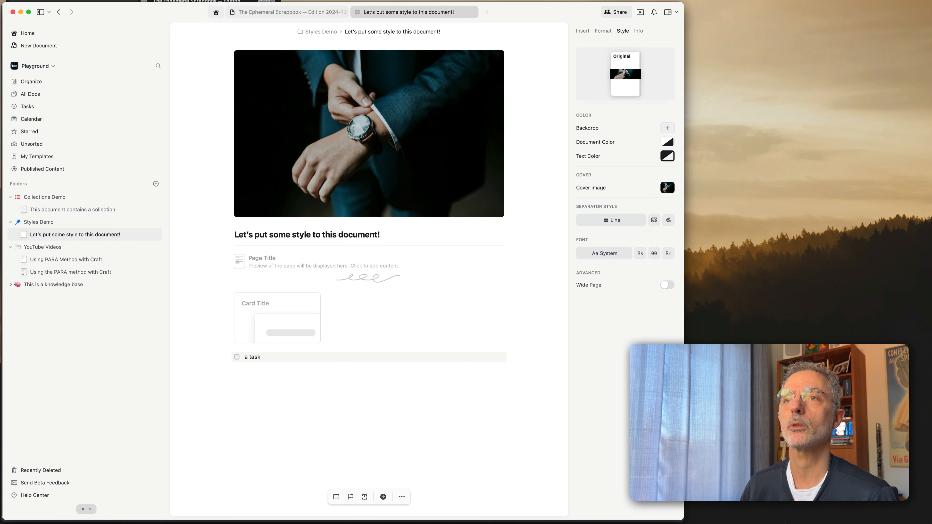
click(64, 1)
click(65, 55)
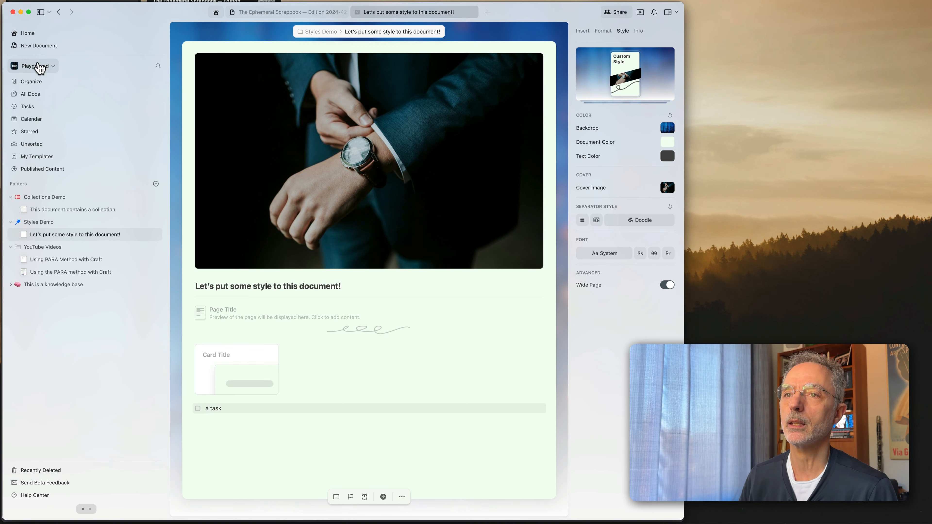
- Switch to My Space and open the template The Ephemeral Scrapbook — Edition 20AA-WW to view its styling
click(40, 66)
click(40, 147)
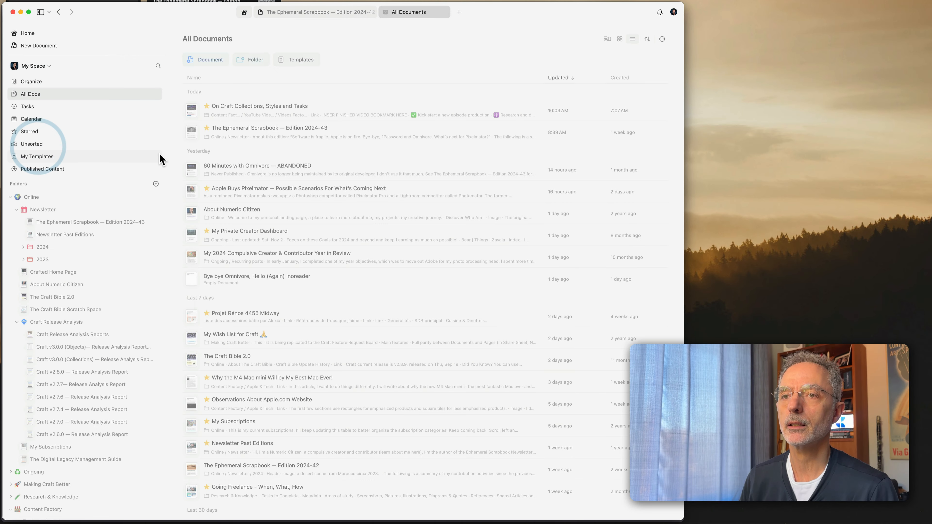
click(39, 158)
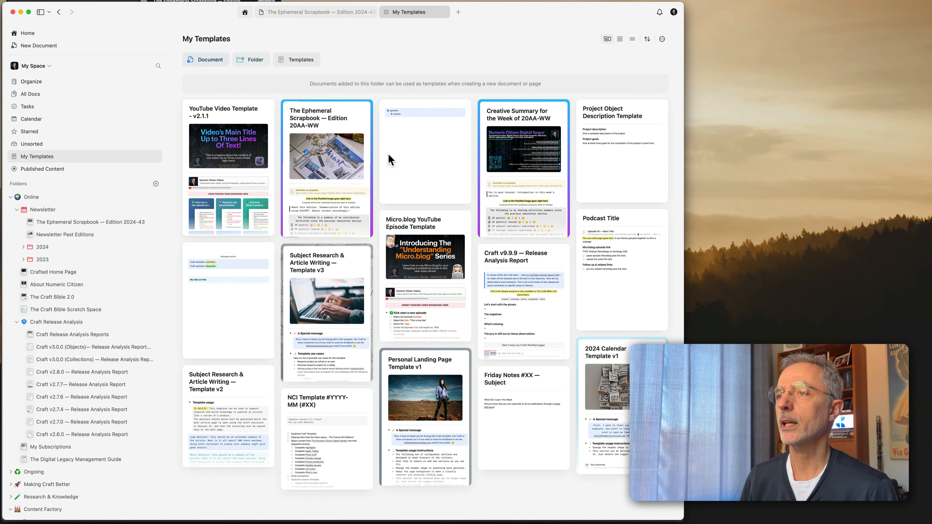
click(327, 147)
click(357, 183)
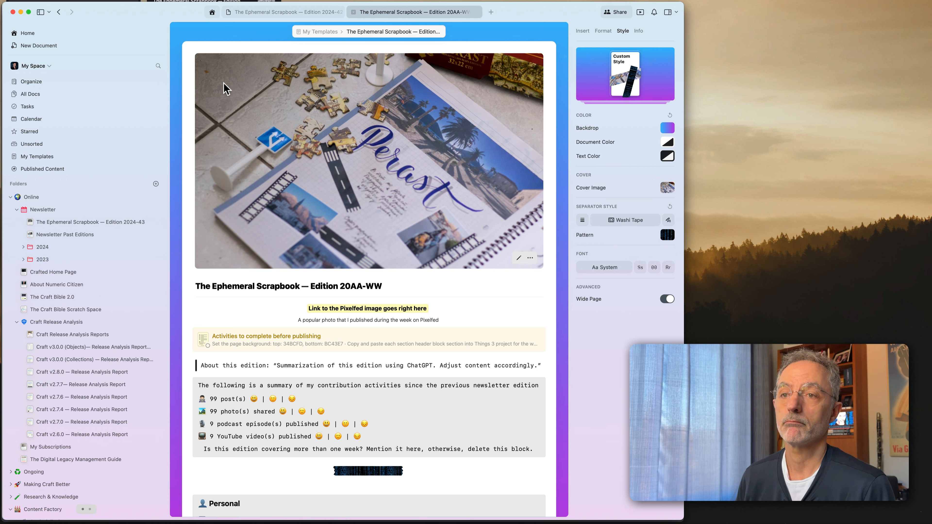
- Leave the template, switch back to the Playground space and reopen the Styles Demo document "Let's put some style to this document!"
click(59, 12)
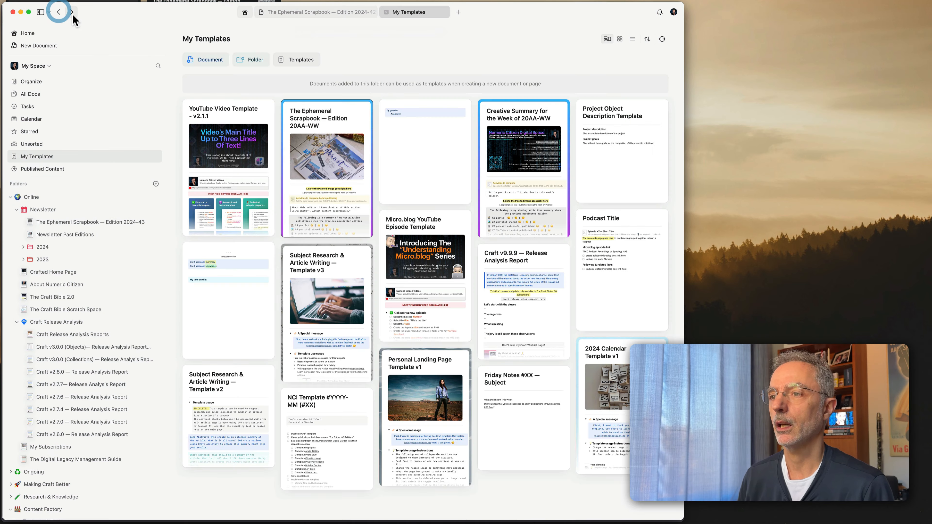
click(59, 11)
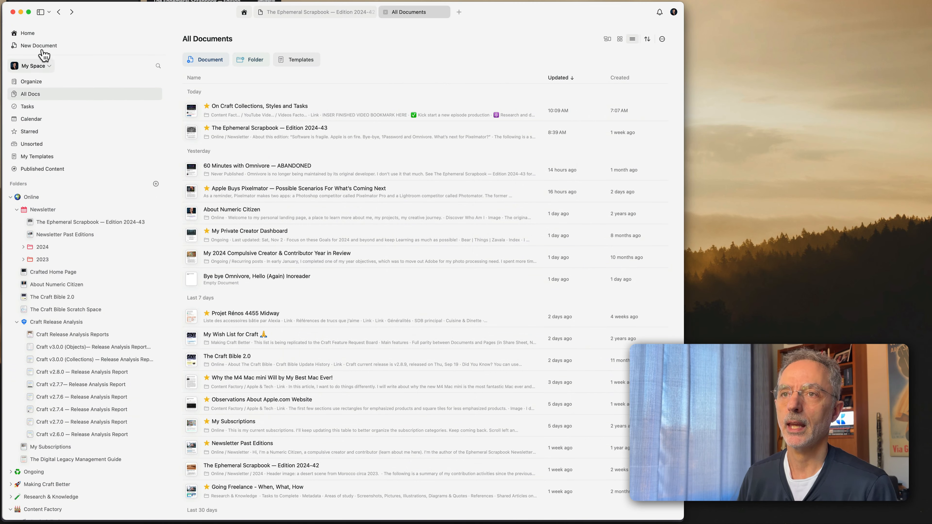
click(41, 68)
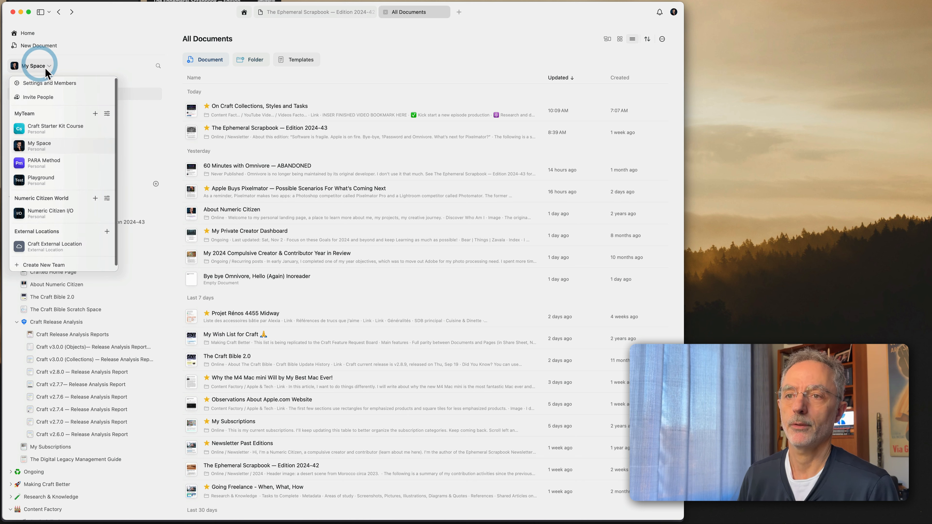
click(48, 181)
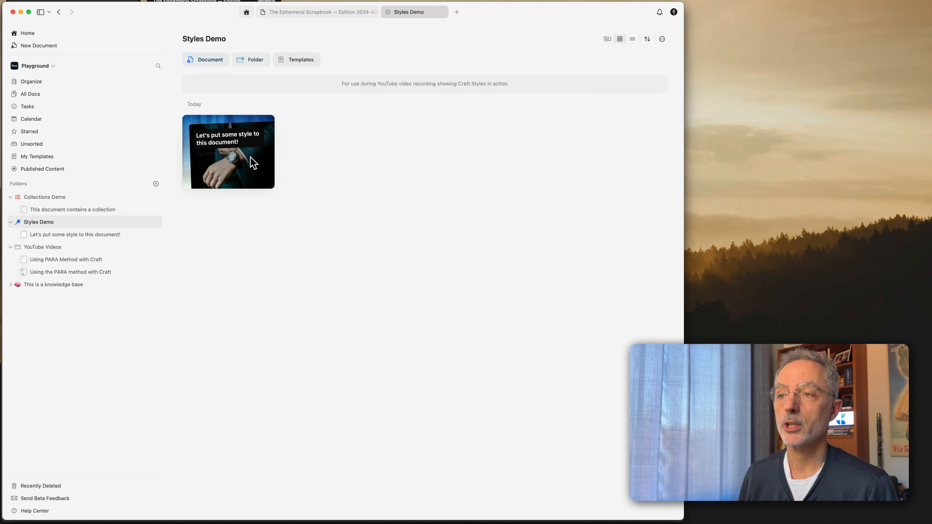
click(220, 164)
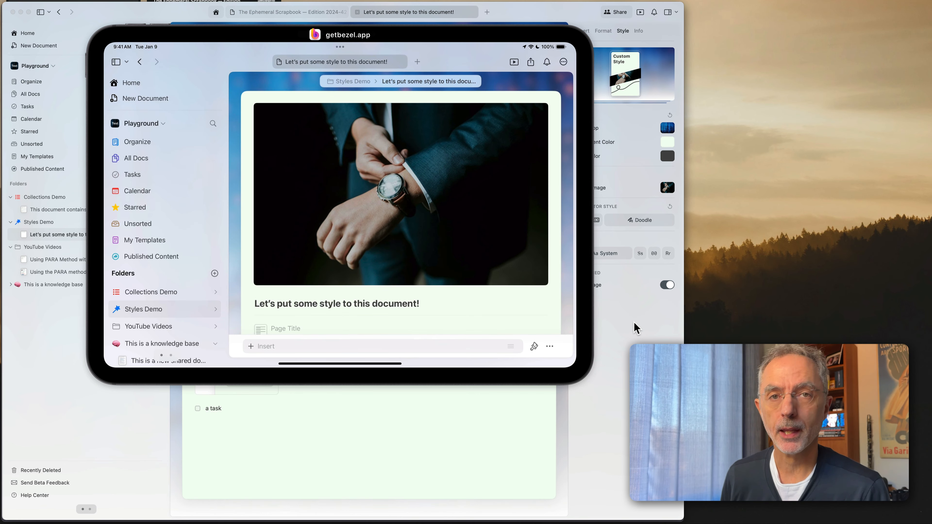
- In the mirrored iPad version of Craft, apply the Original style from the Style Gallery to the open document
mouse_move(409, 522)
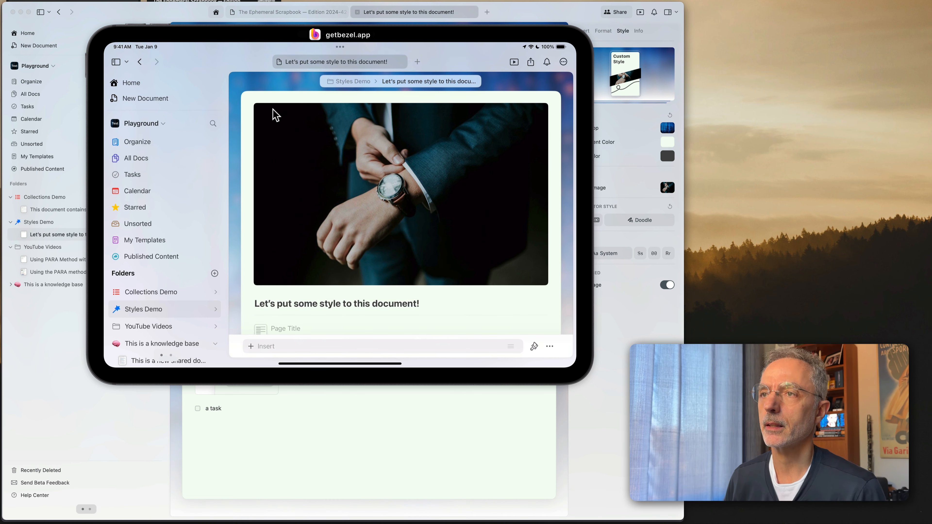
drag(228, 36, 224, 75)
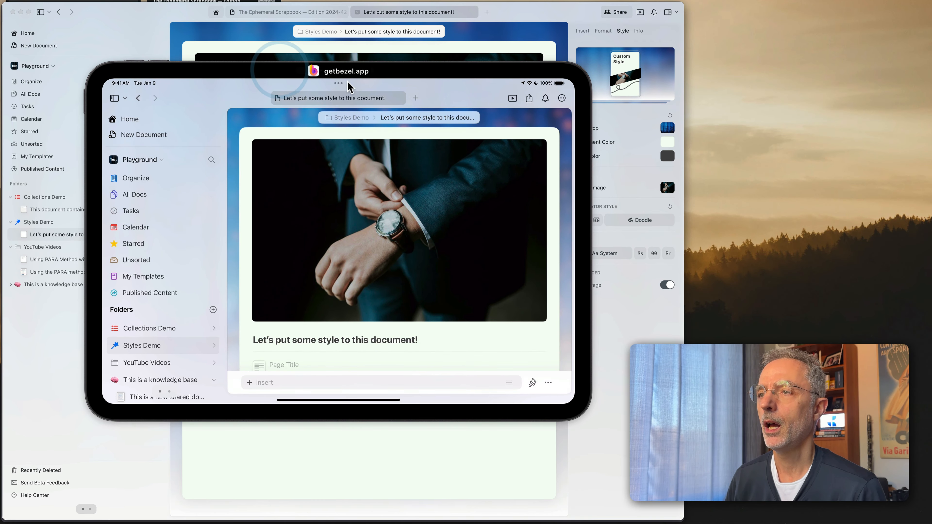
mouse_move(466, 521)
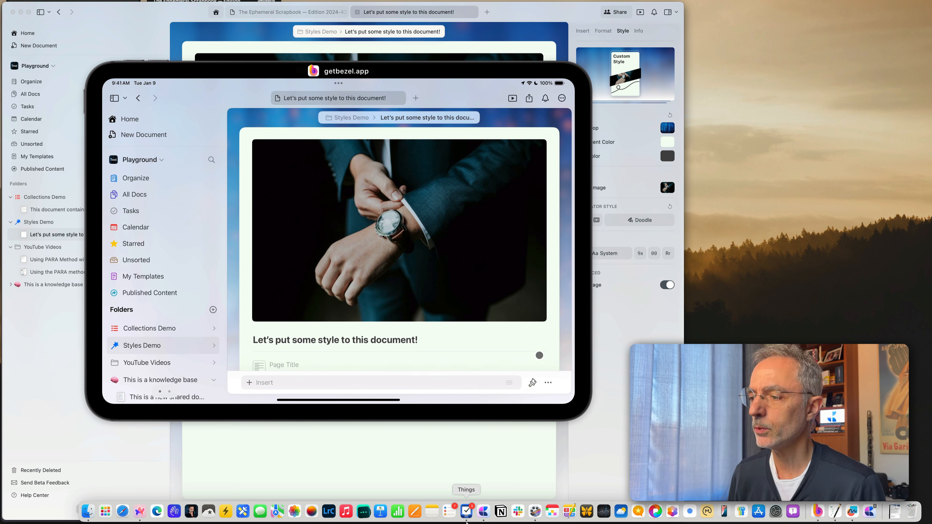
click(533, 383)
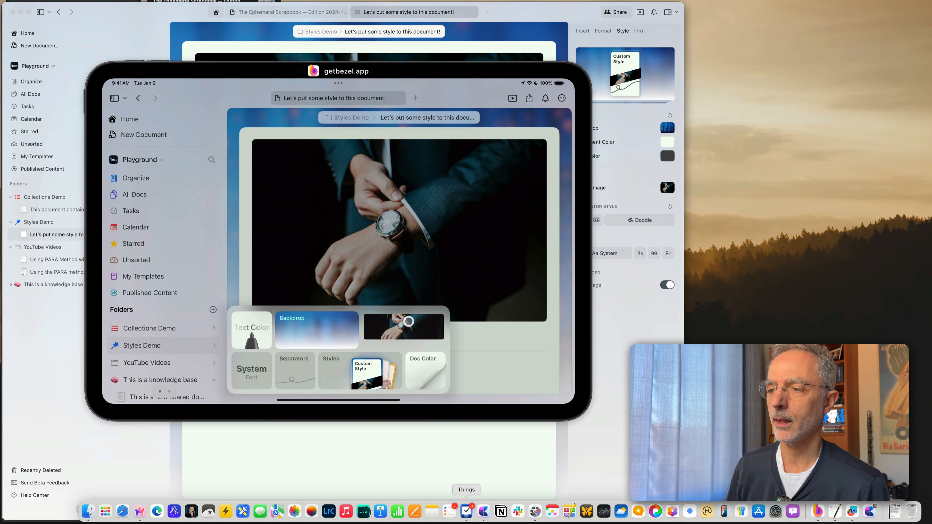
drag(338, 308, 347, 217)
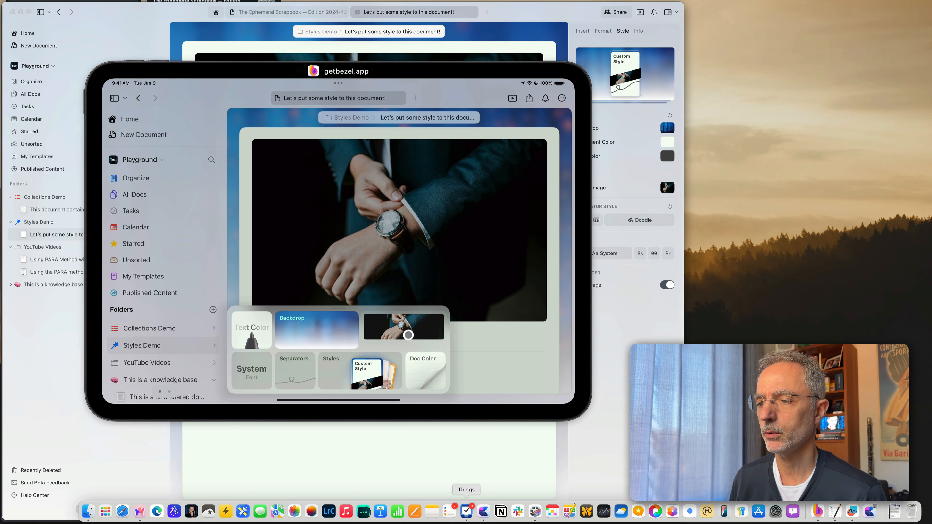
click(357, 374)
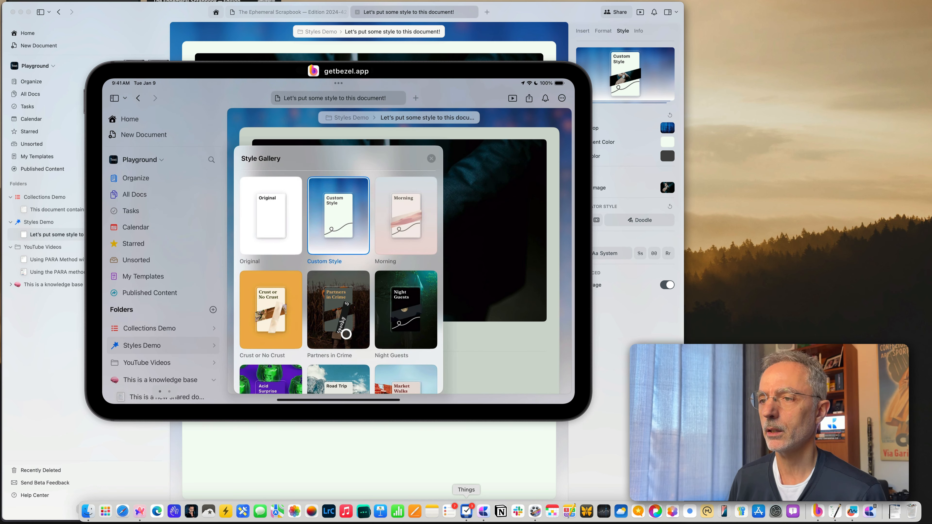
click(275, 220)
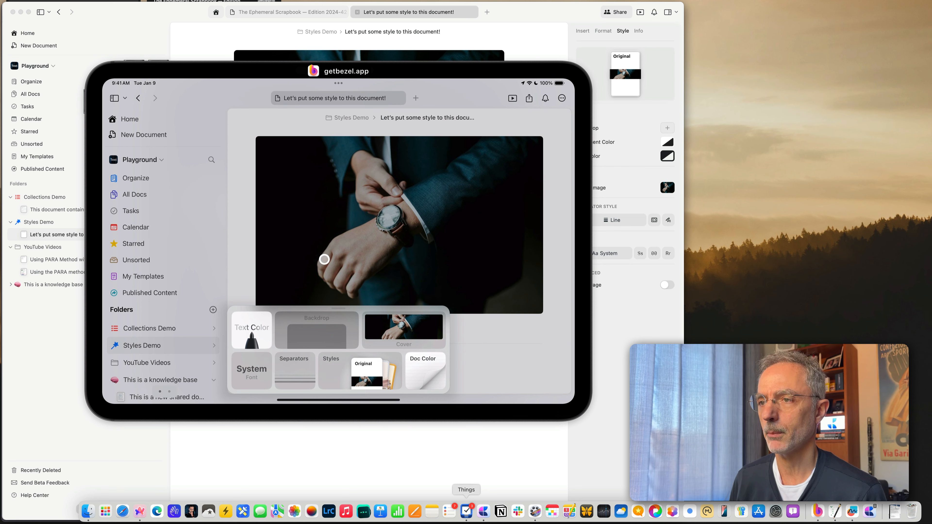
click(246, 227)
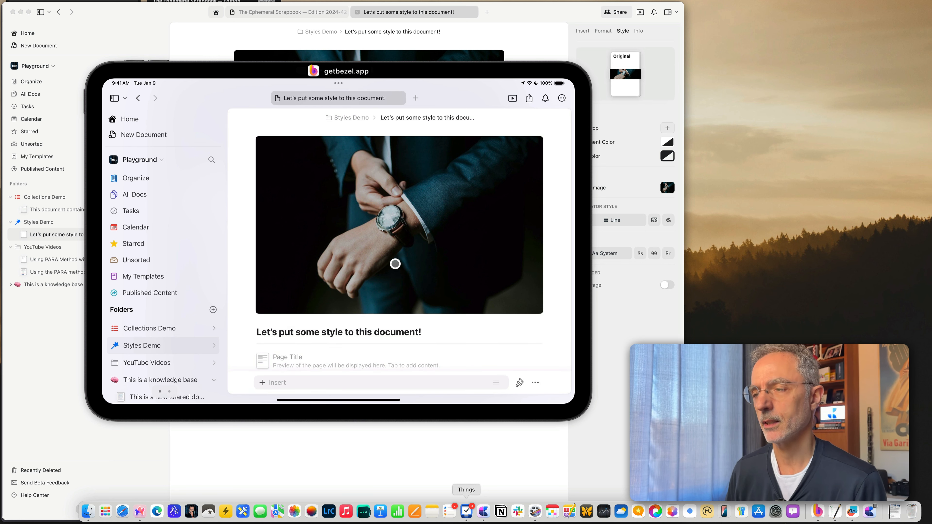
- Look through the restyled document on the iPad down to its task, then reopen the document's style options
scroll(381, 298, down, 5)
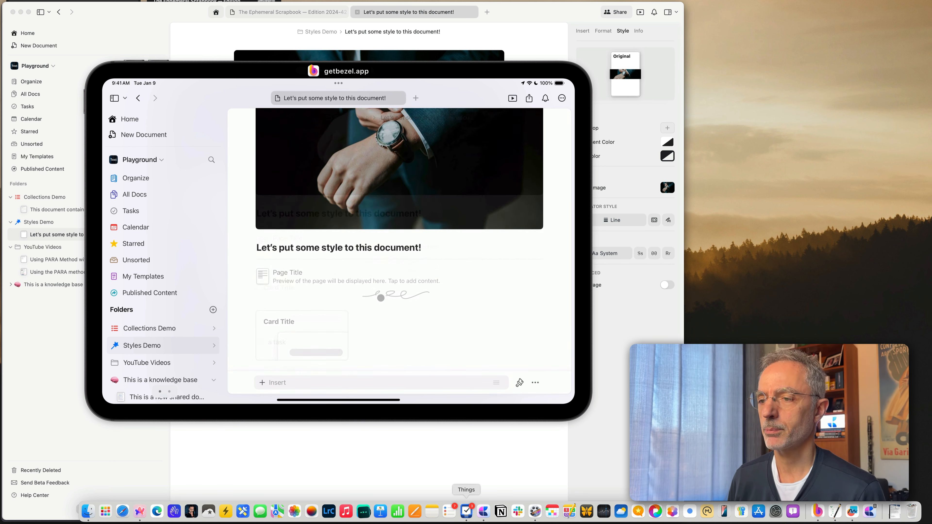
scroll(380, 298, up, 2)
scroll(389, 298, down, 3)
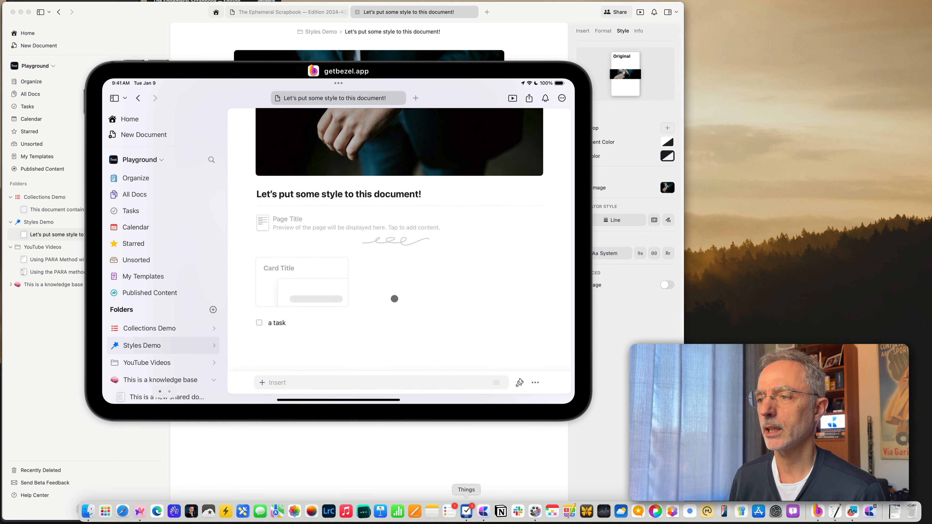
scroll(390, 282, up, 2)
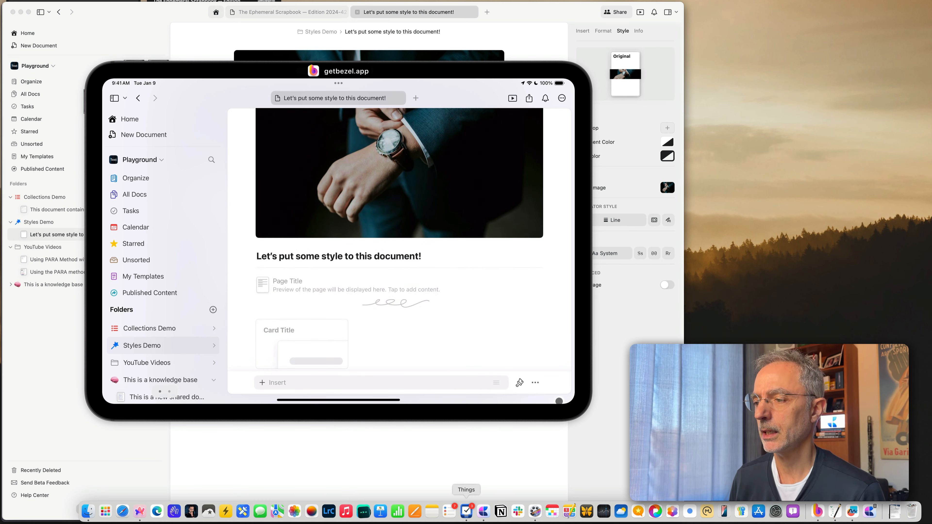
click(518, 383)
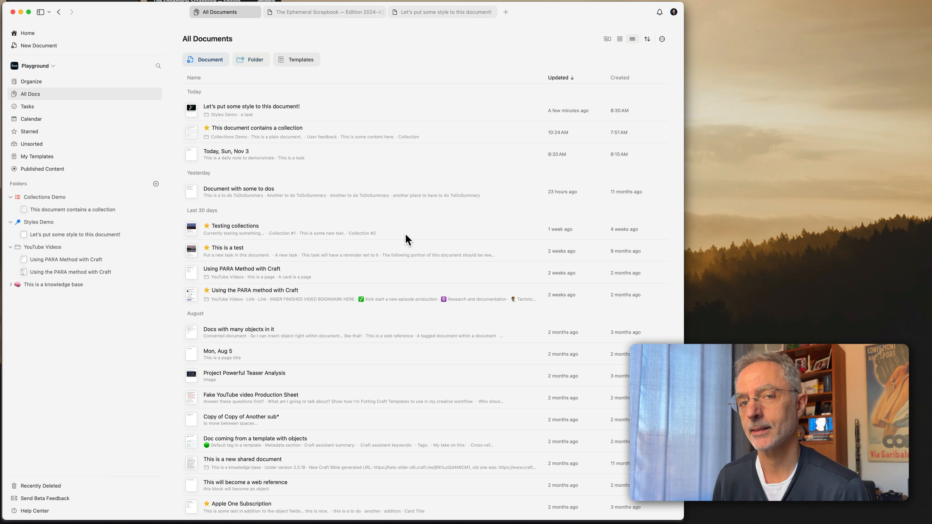
- In the Mac app's Tasks view, collapse and re-expand the Inbox, and pin the document "Let's put some style to this document!"
click(27, 107)
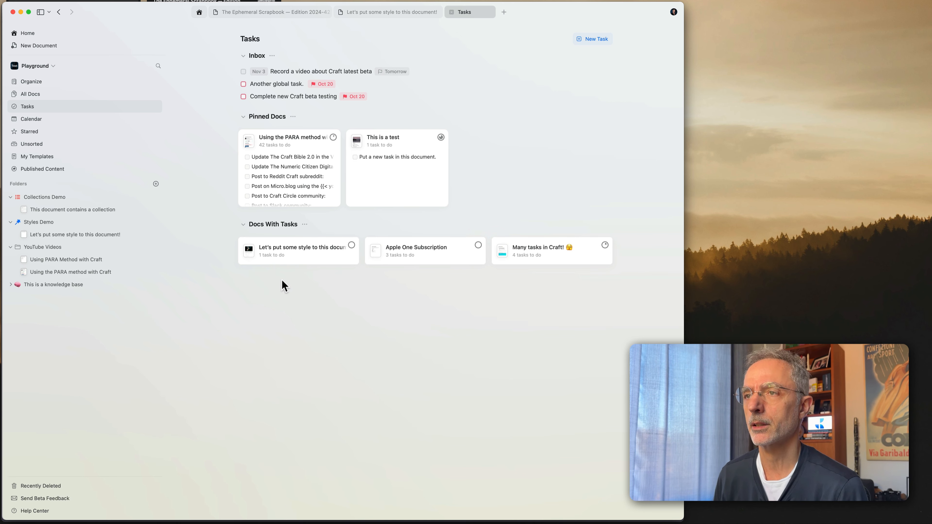
click(243, 56)
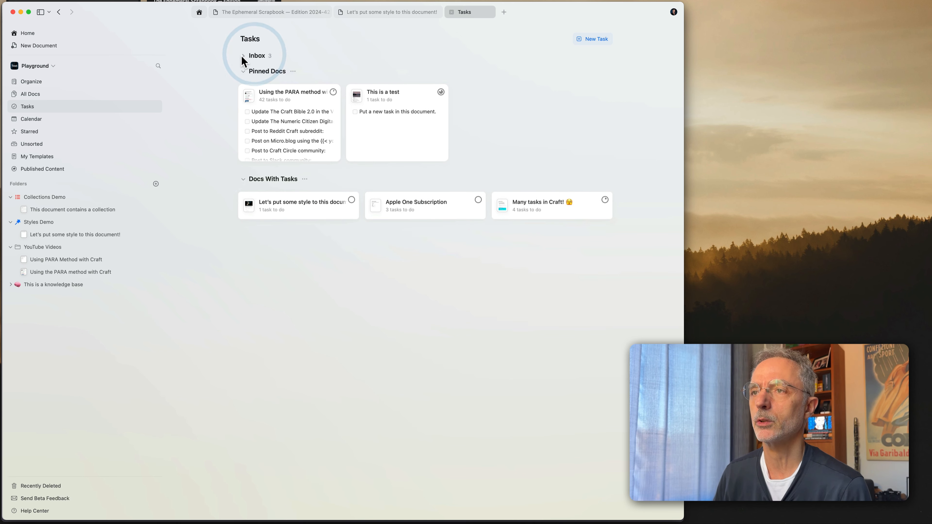
click(242, 56)
click(243, 56)
click(243, 57)
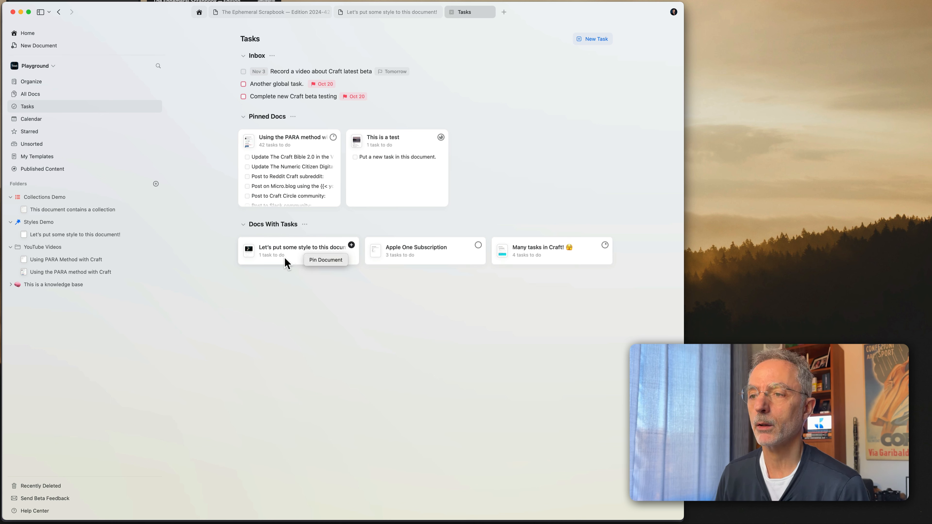
click(322, 261)
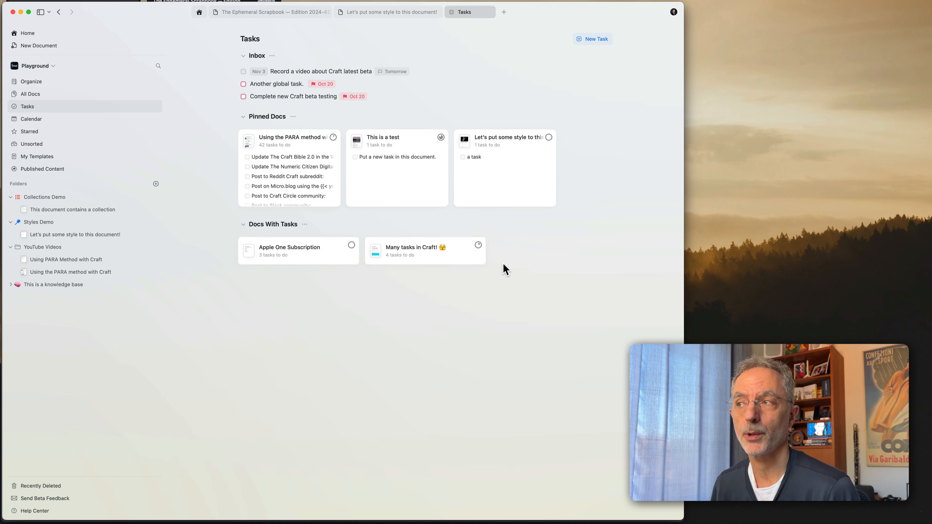
- Create the Inbox task "This is a new task to be done soon!", scheduled for tomorrow with a Nov 9 deadline
click(589, 44)
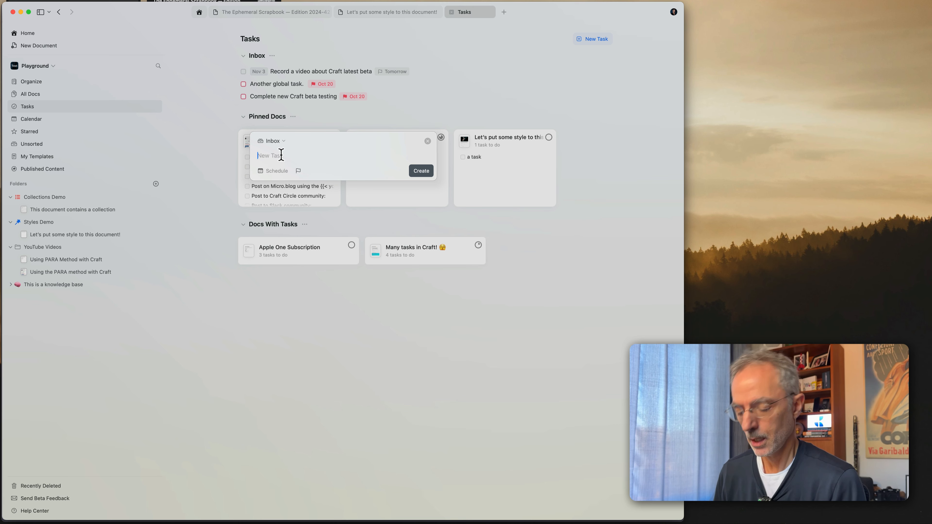
text(This is a ne)
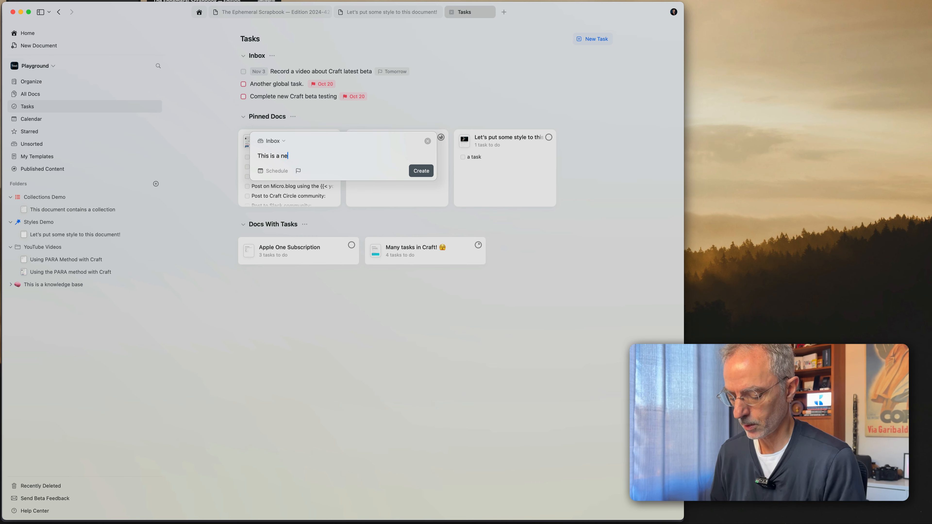
text(w task to be s)
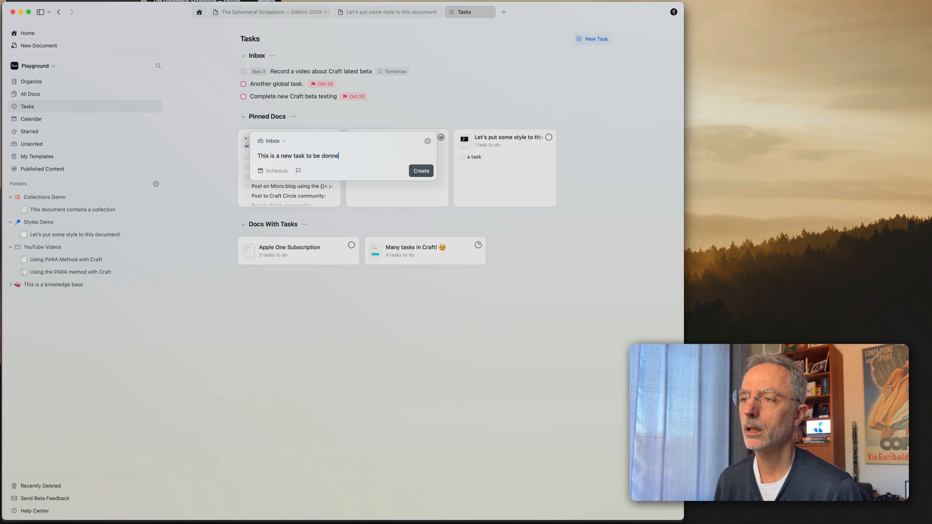
text(one soon!)
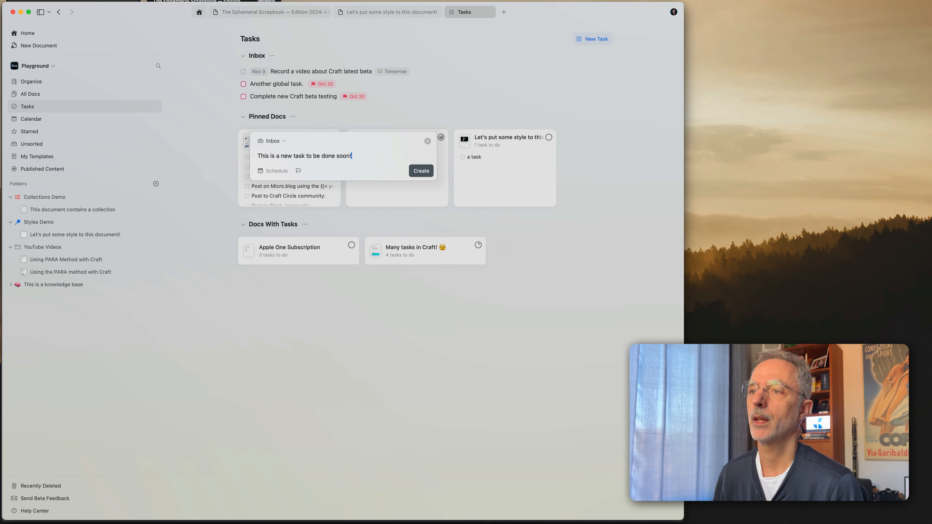
click(277, 171)
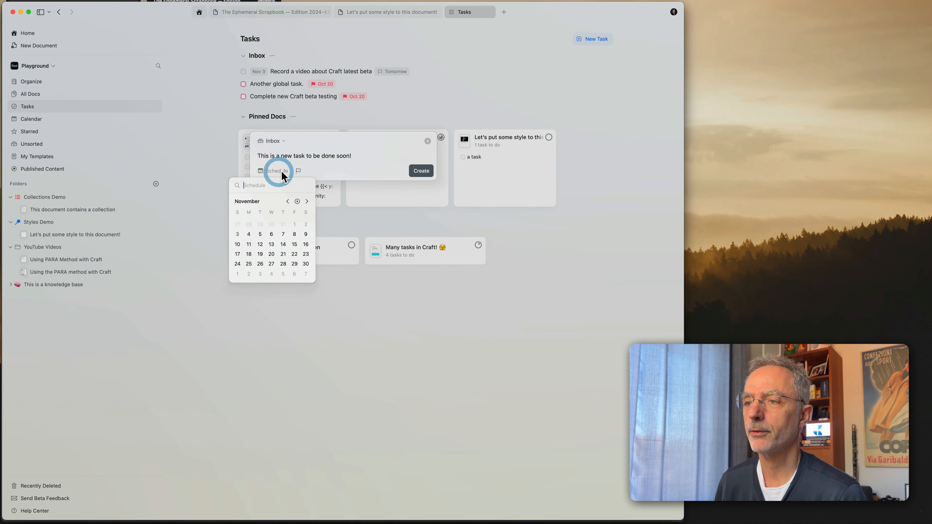
click(249, 237)
click(300, 171)
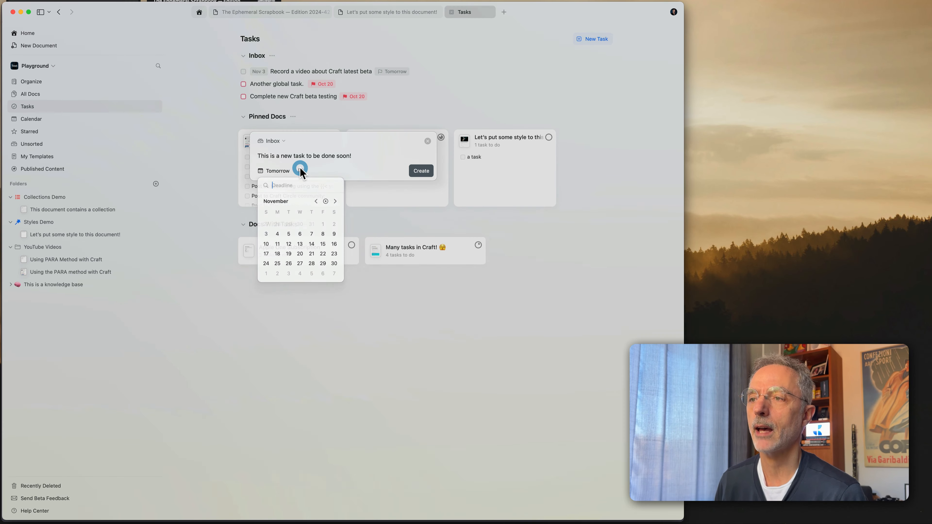
click(334, 234)
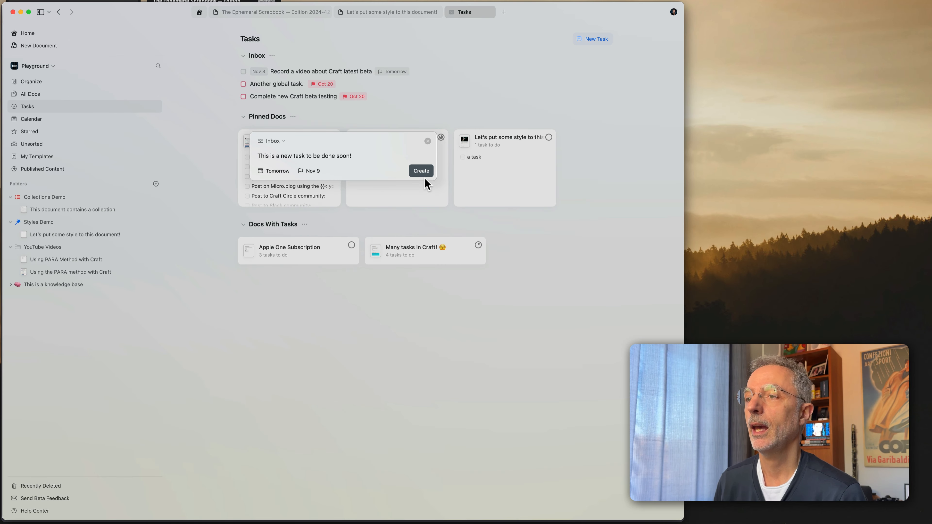
click(422, 171)
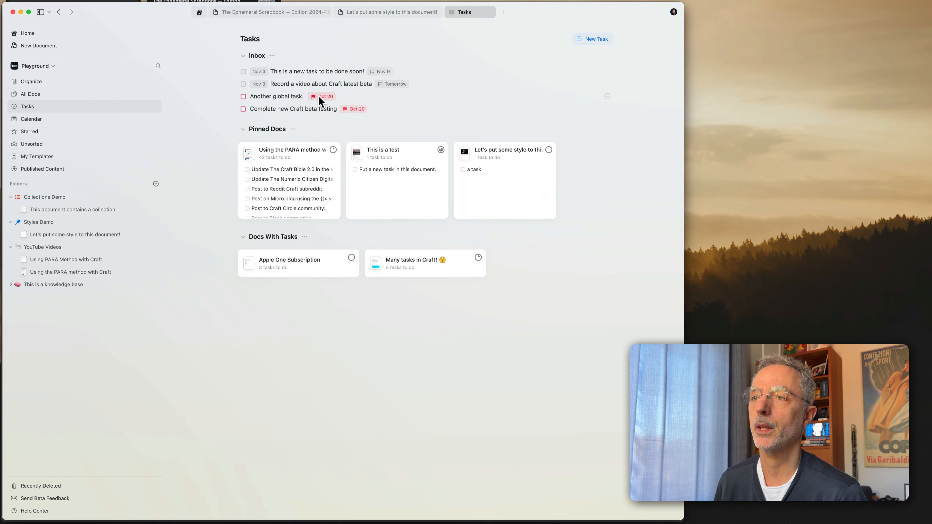
- View the Inbox display options and move "Record a video about Craft latest beta" above the new task in the Inbox
click(272, 56)
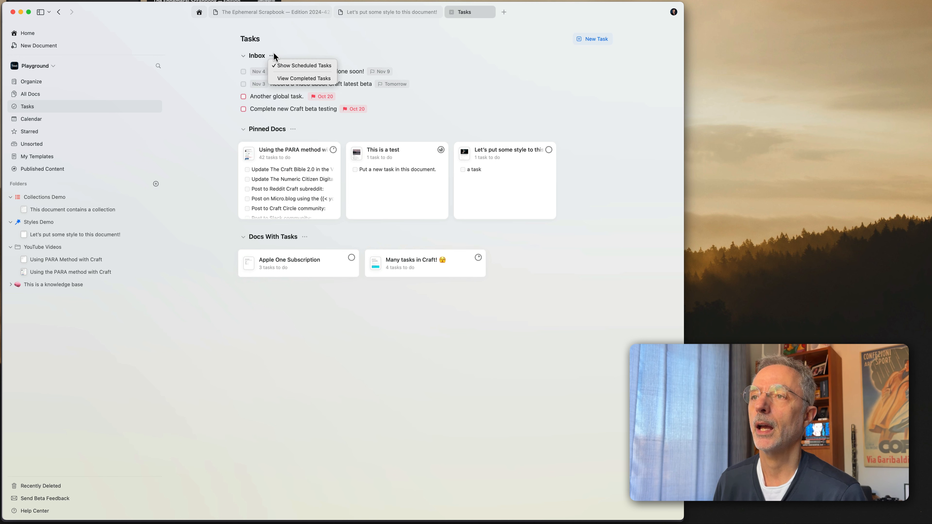
click(467, 81)
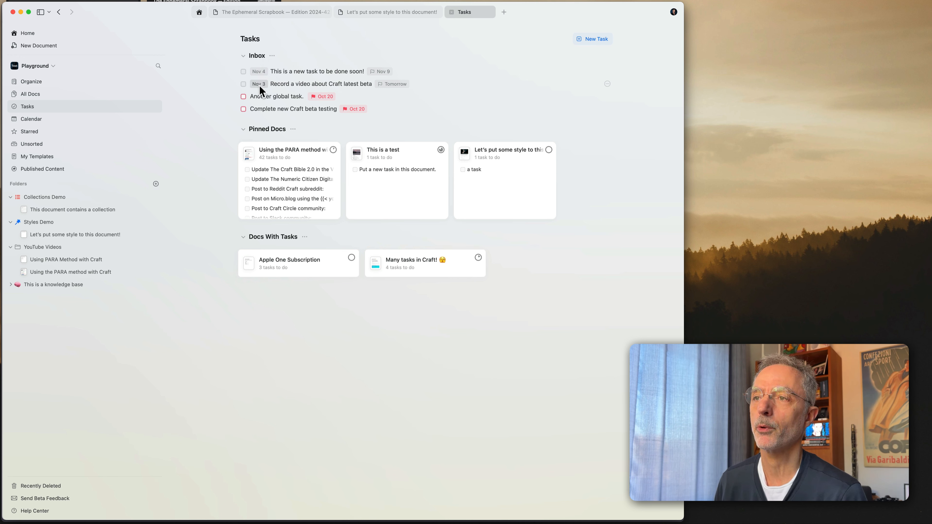
drag(297, 76, 301, 67)
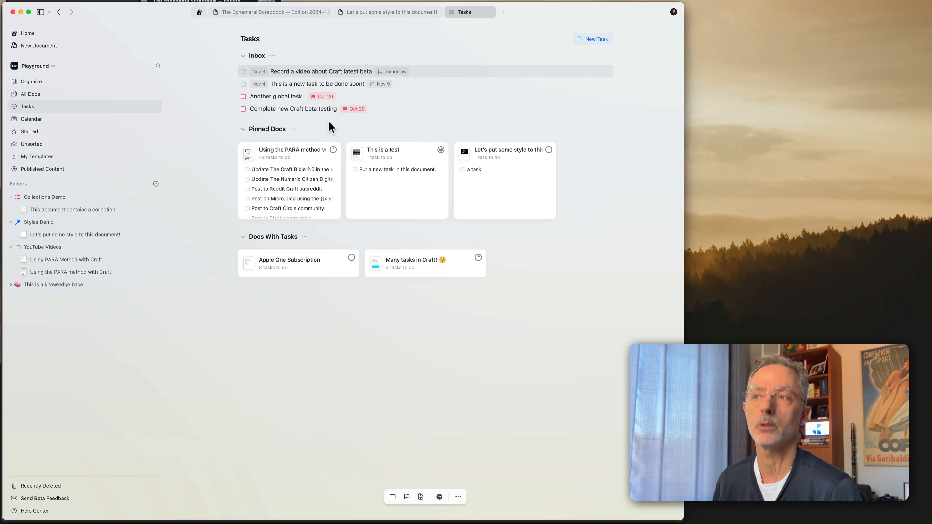
click(458, 497)
click(386, 441)
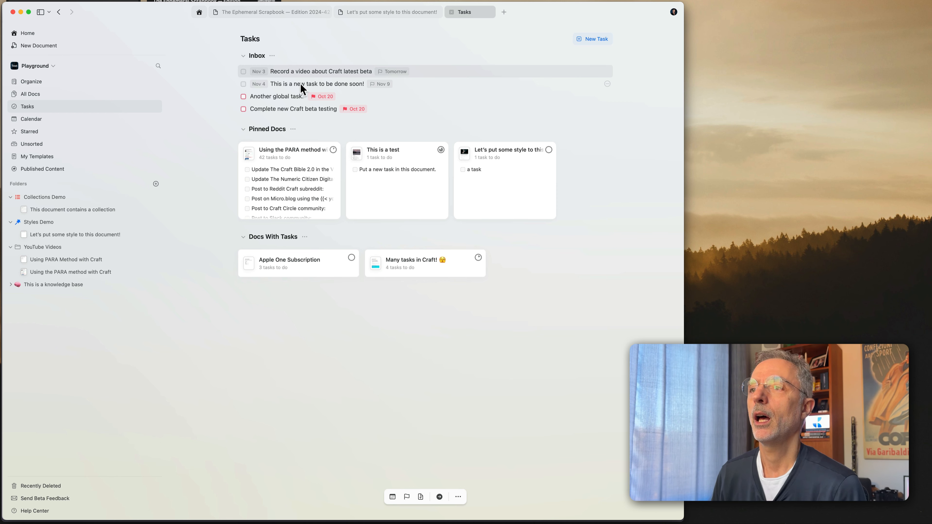
- Select "Another global task." in the Inbox, examine its available actions, and open and close its details
click(266, 96)
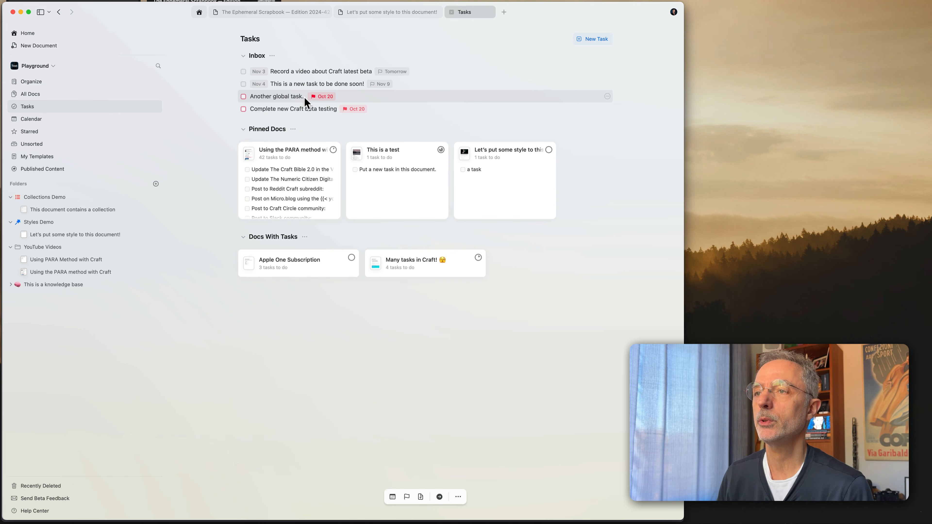
click(270, 96)
click(396, 99)
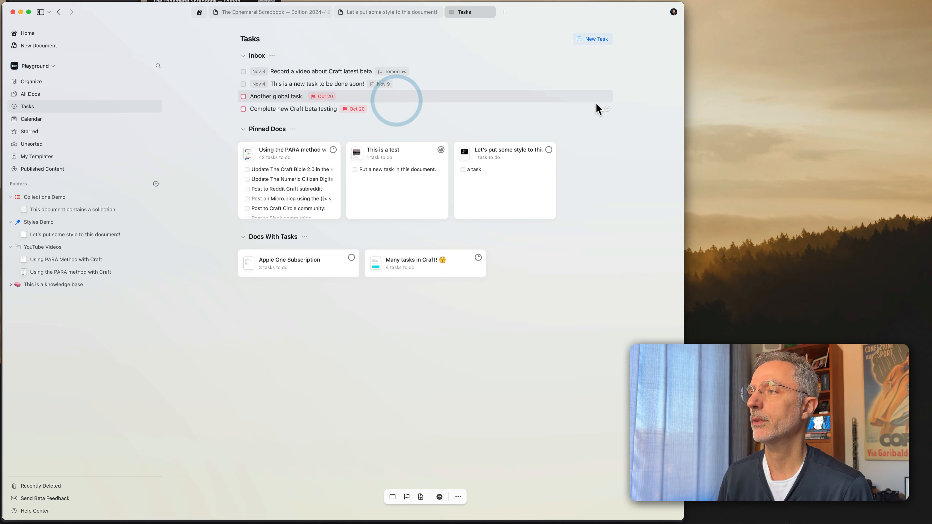
click(606, 97)
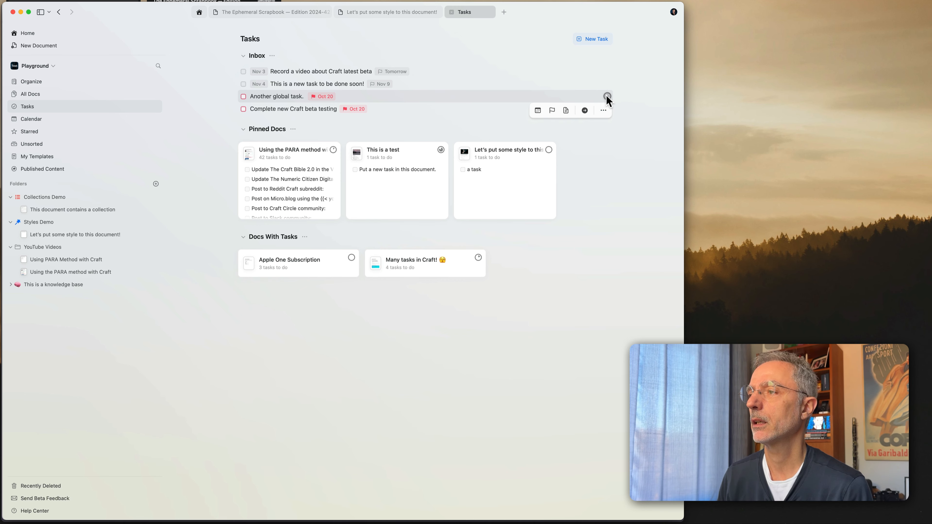
click(608, 110)
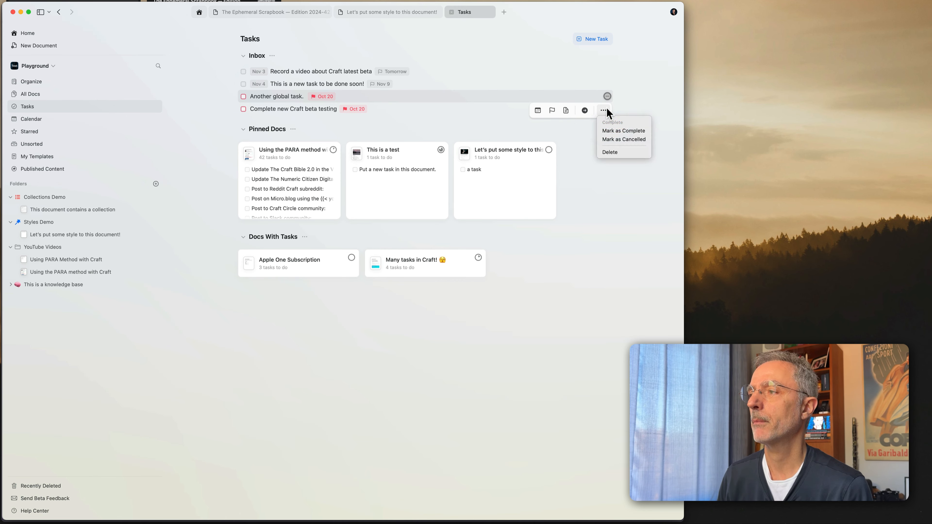
click(377, 99)
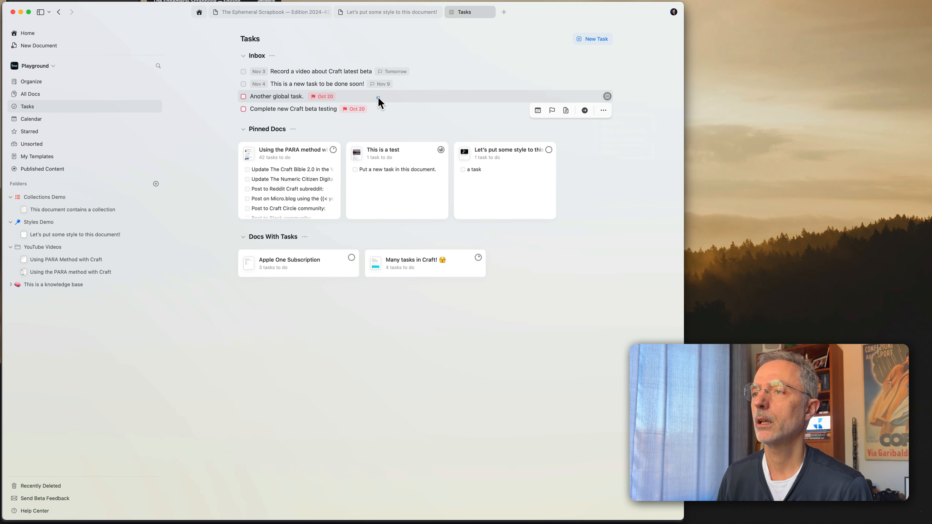
click(378, 97)
click(272, 96)
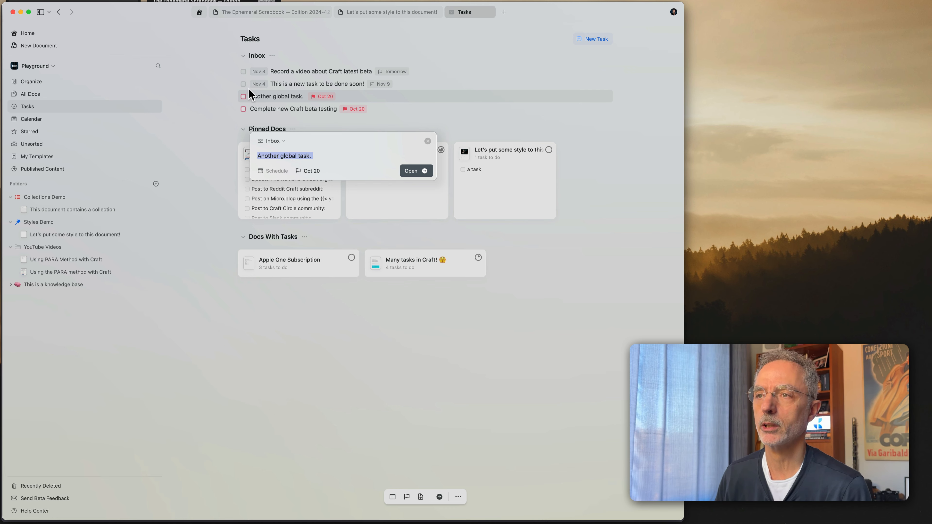
click(428, 142)
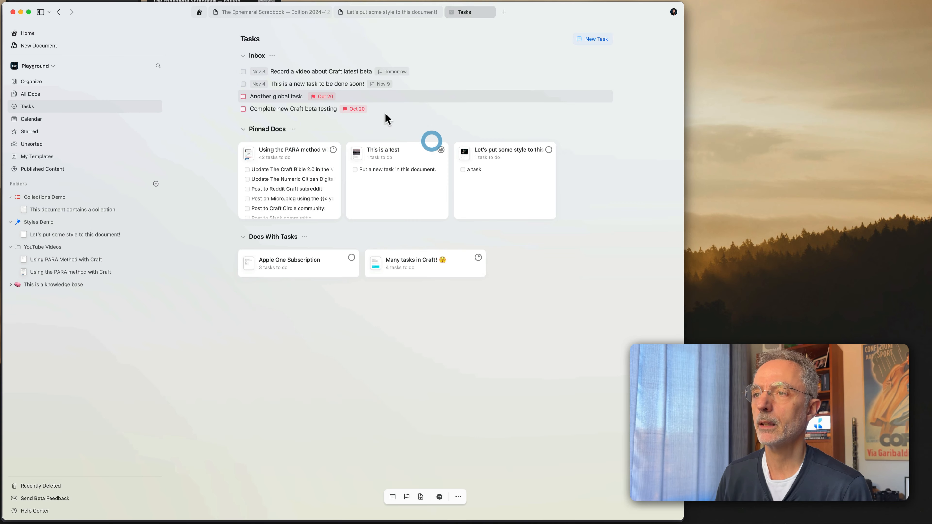
- Mark the Inbox tasks "Another global task." and "Complete new Craft beta testing" as completed
click(243, 97)
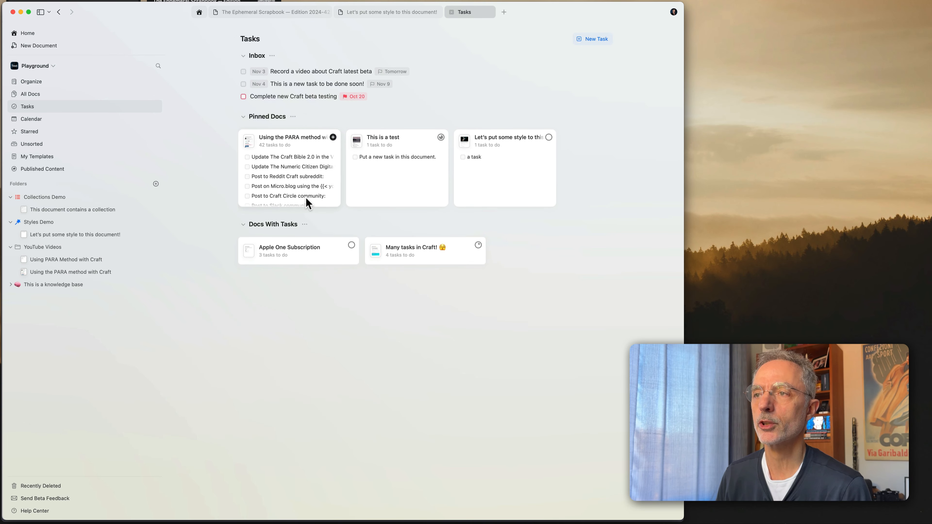
click(243, 97)
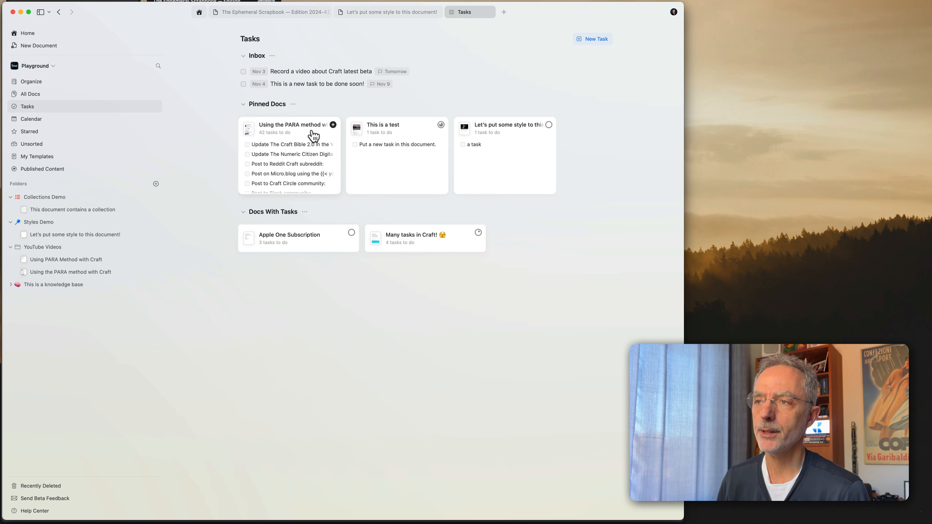
- Open the pinned document "Using the PARA method with Craft", view its "Post process and publish" page, and return to Tasks
click(249, 135)
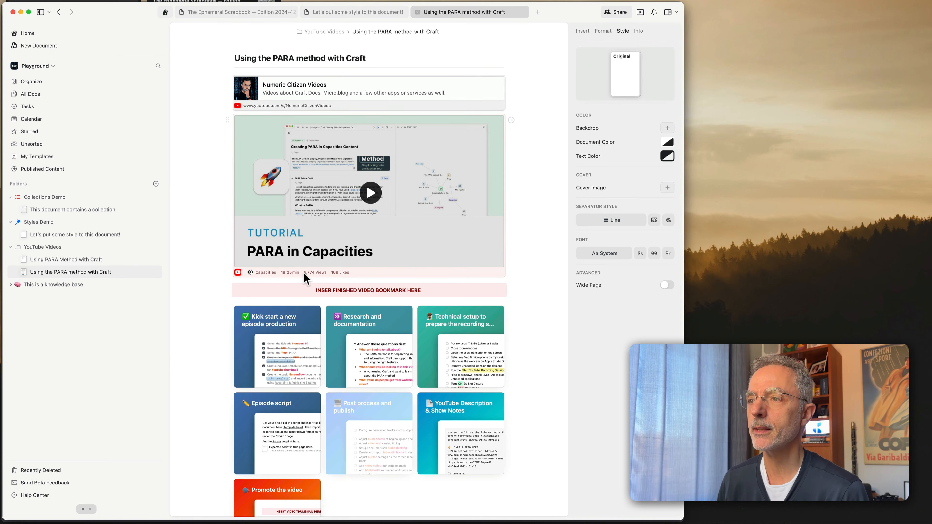
scroll(364, 273, down, 4)
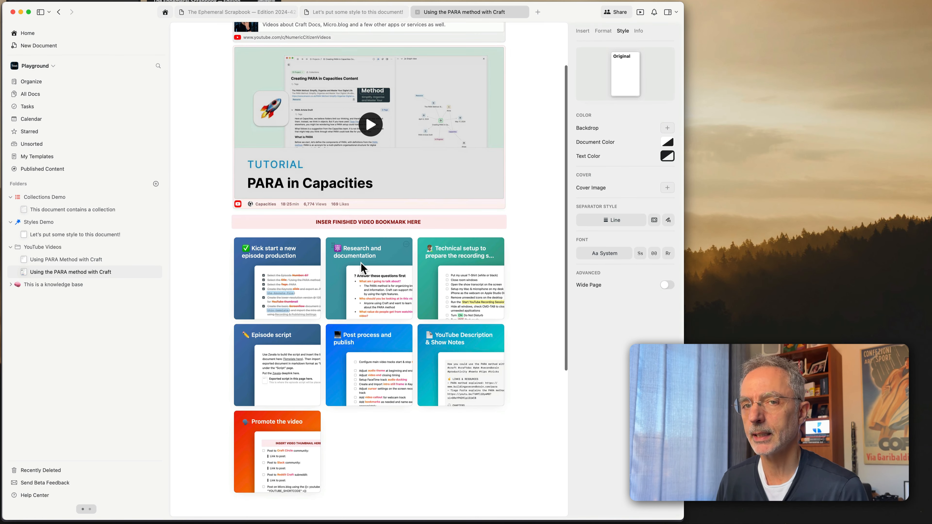
scroll(368, 292, down, 2)
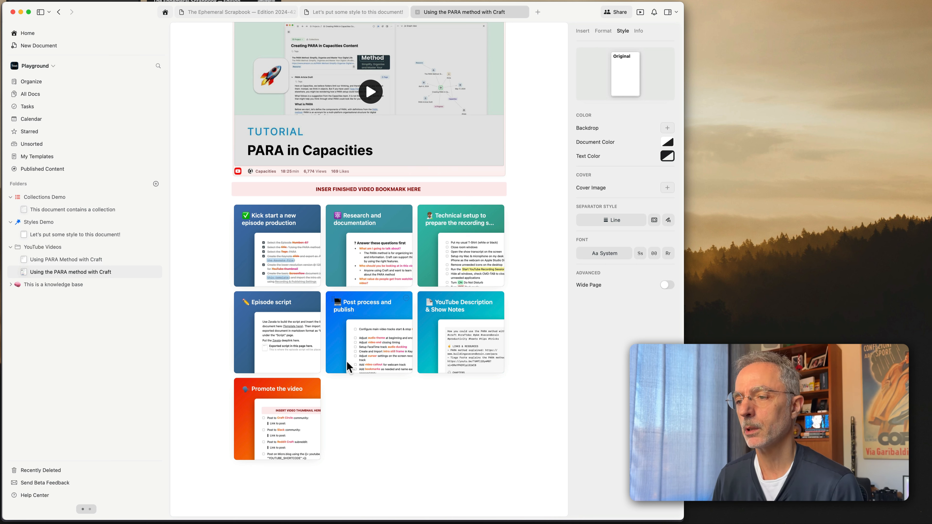
click(341, 352)
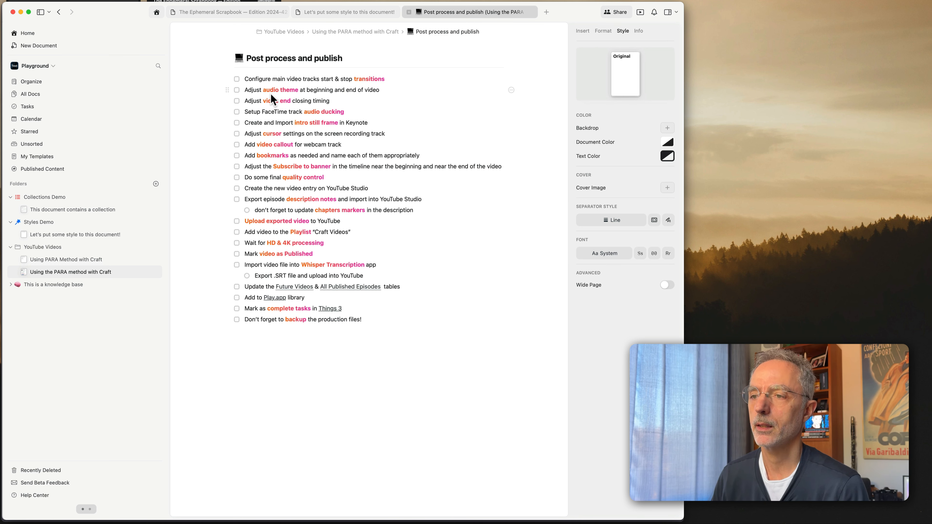
click(60, 12)
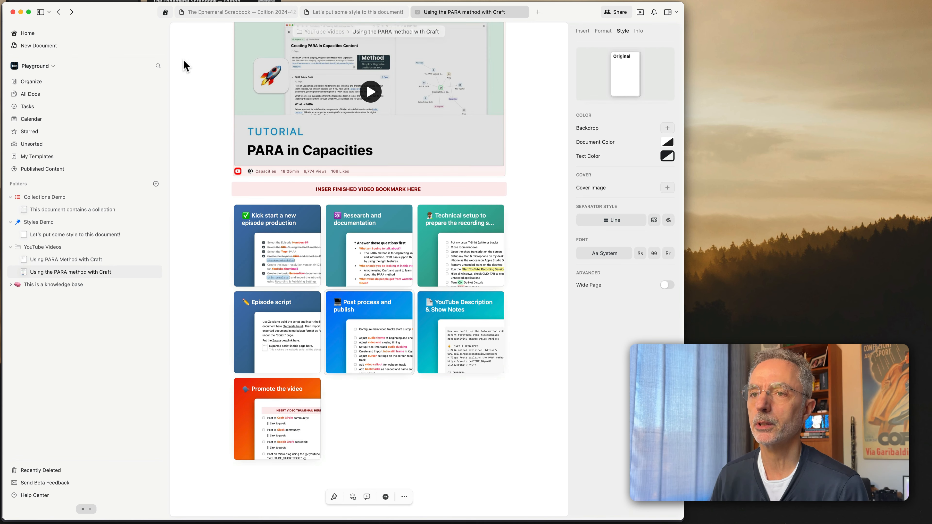
click(59, 13)
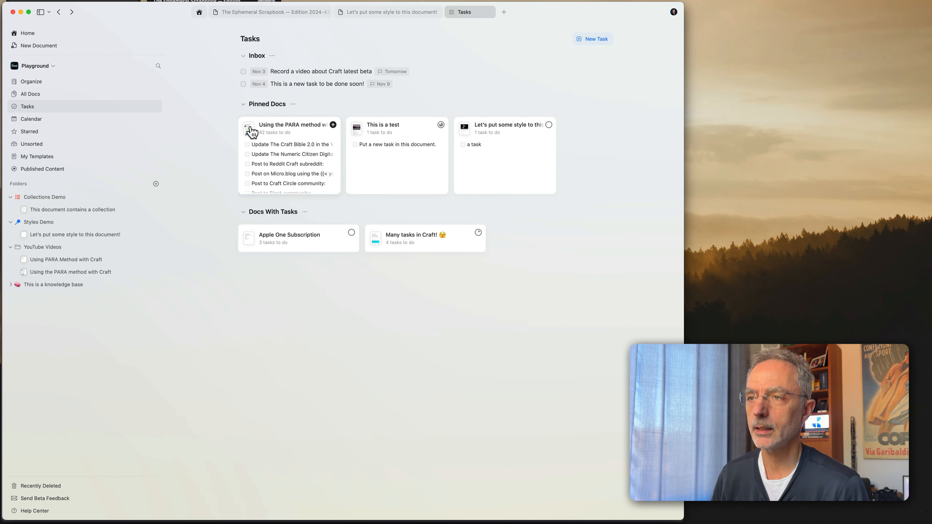
- Show the task list of the pinned document "Using the PARA method with Craft" and review its open and completed tasks
click(304, 131)
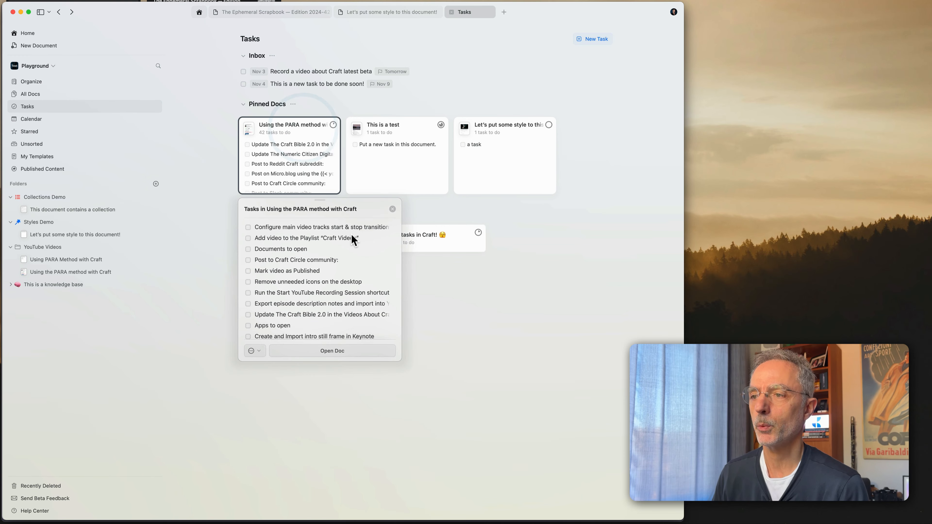
scroll(351, 235, down, 10)
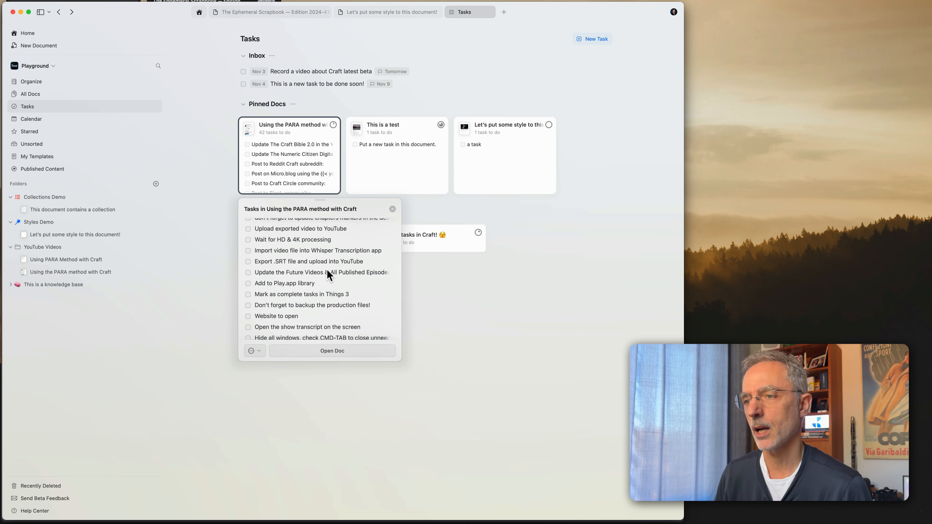
scroll(327, 272, down, 5)
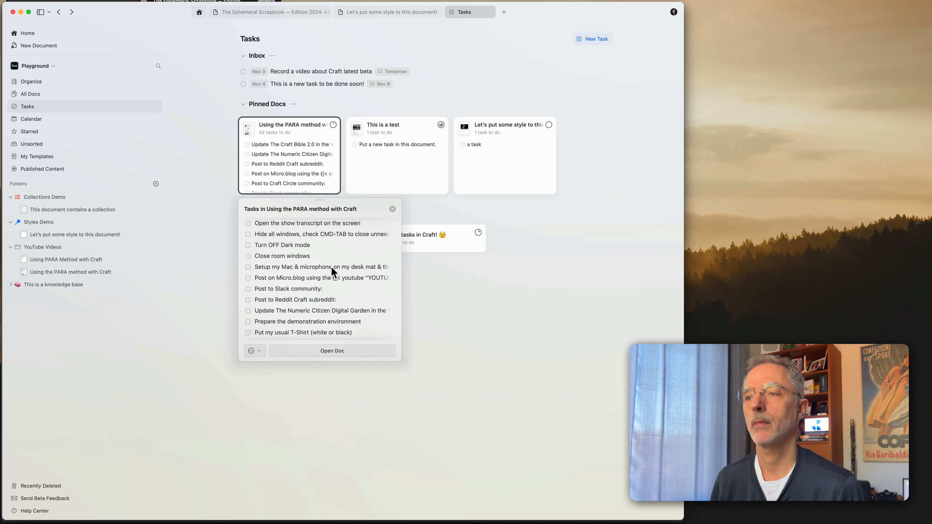
scroll(334, 279, down, 3)
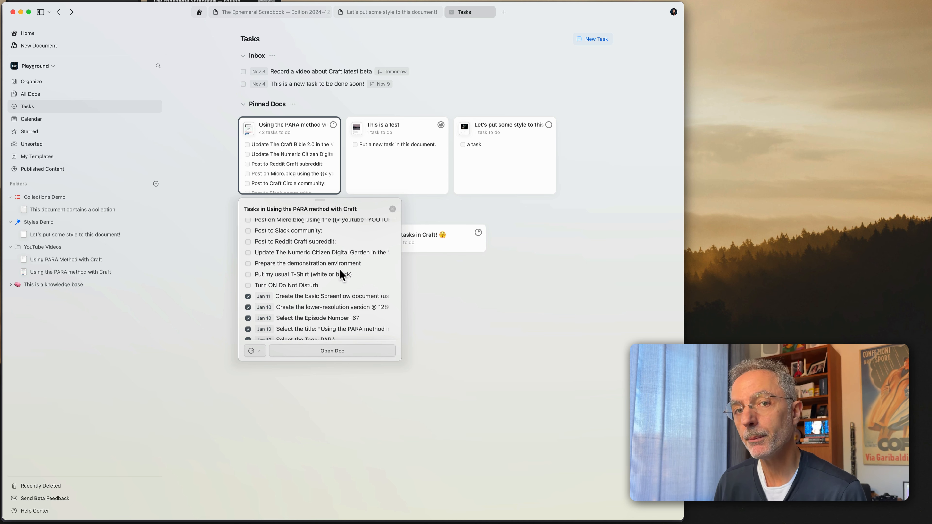
scroll(340, 270, up, 3)
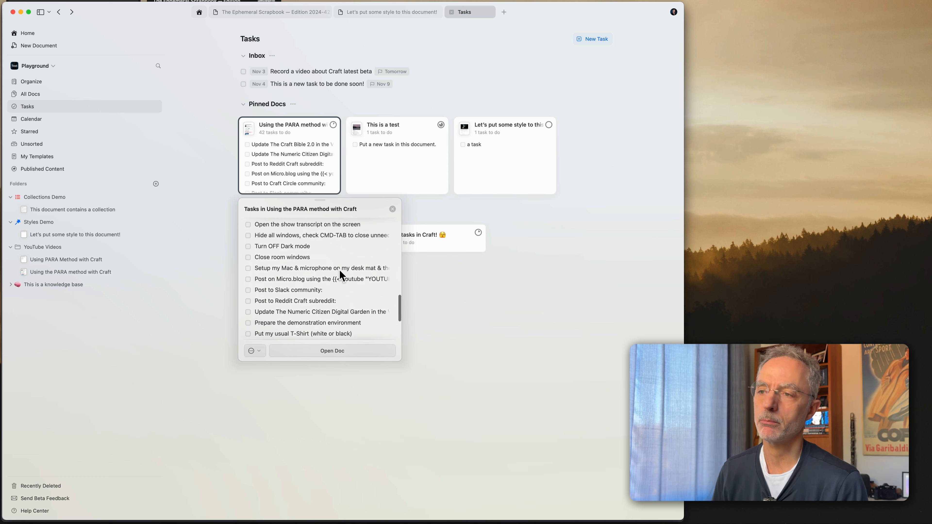
scroll(339, 269, up, 5)
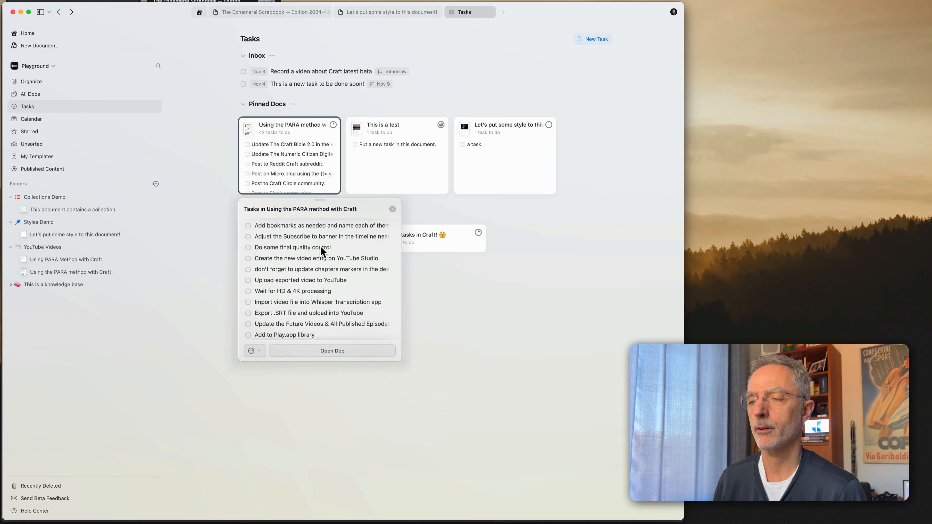
scroll(320, 246, up, 5)
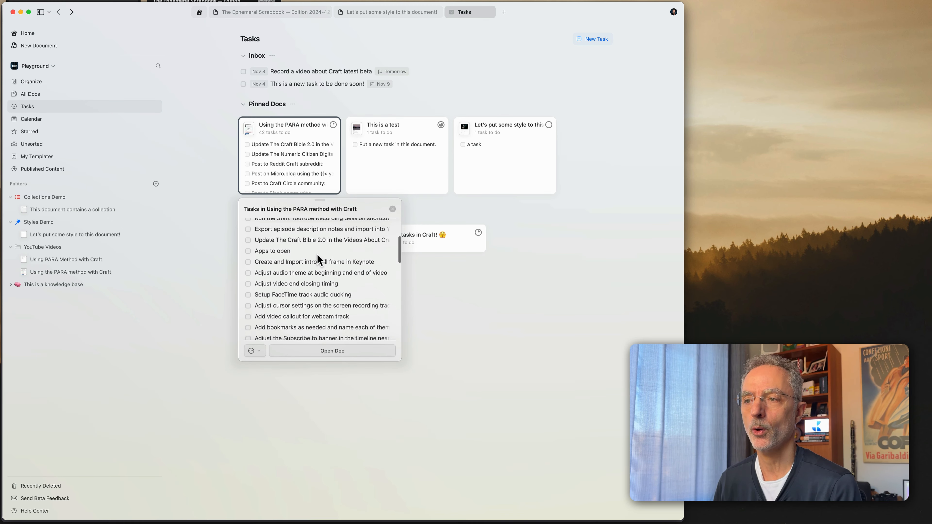
scroll(317, 253, up, 3)
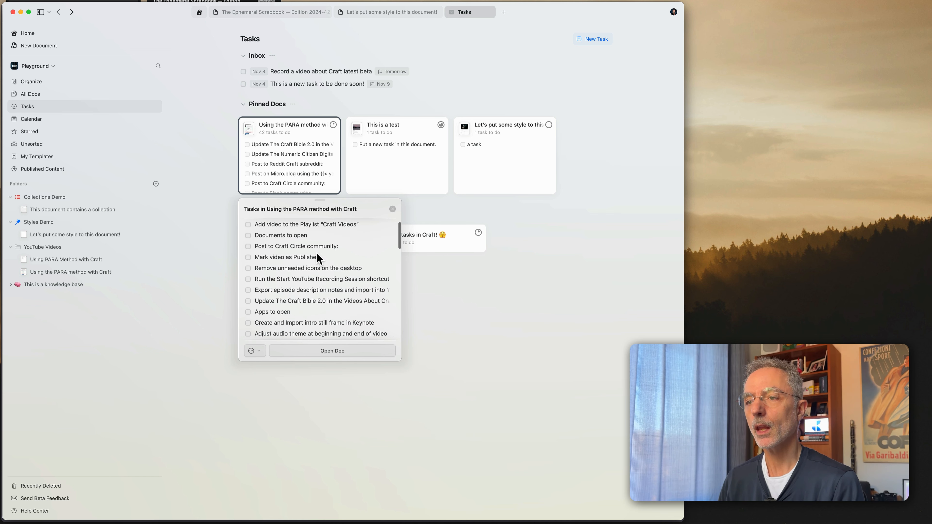
scroll(317, 253, up, 1)
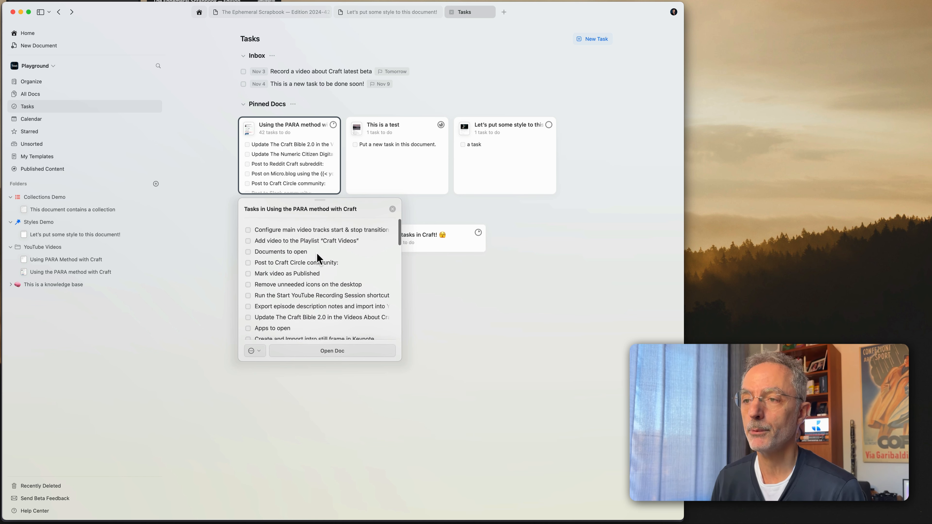
- Complete "Add video to the Playlist "Craft Videos"" and "Documents to open", then open the tasks' document and return to Tasks
click(248, 238)
click(248, 249)
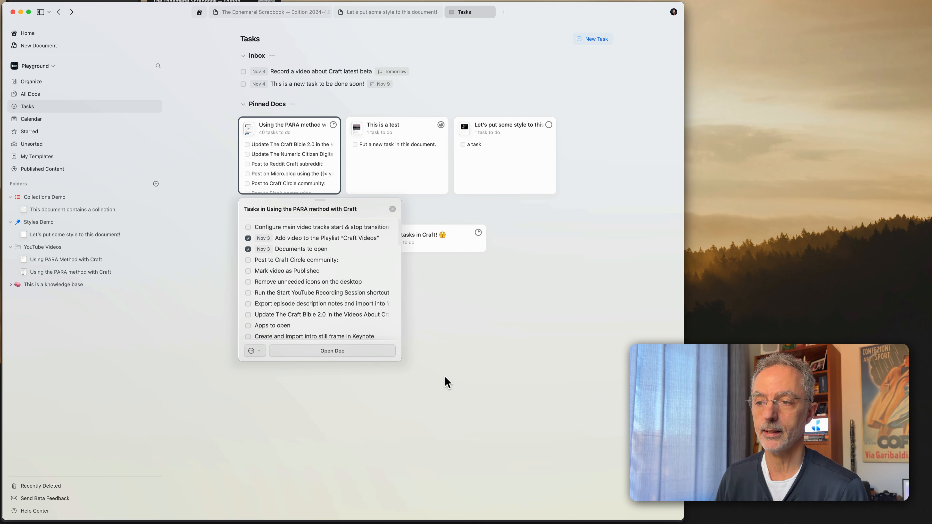
click(340, 351)
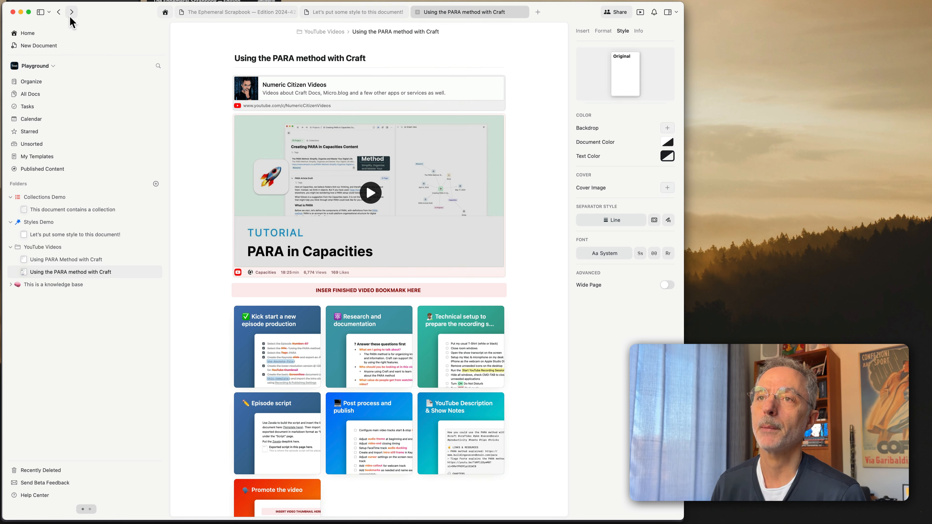
click(61, 12)
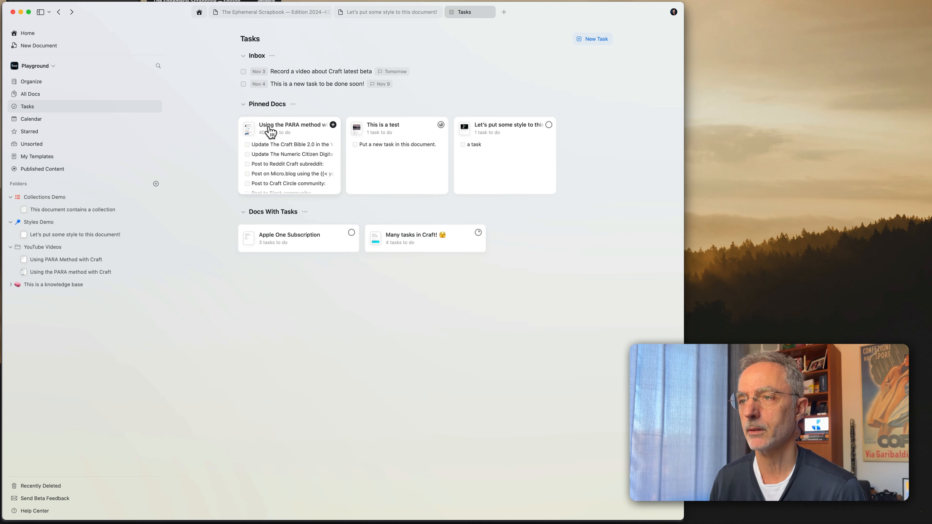
- Add the new task "This is a new task - HELLO" to the pinned document "Using the PARA method with Craft"
click(333, 125)
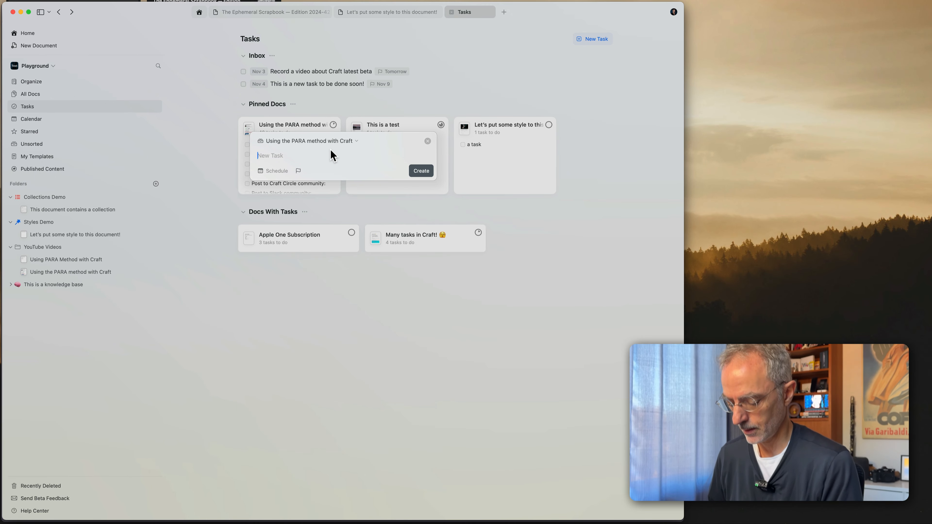
text(This is a new tas)
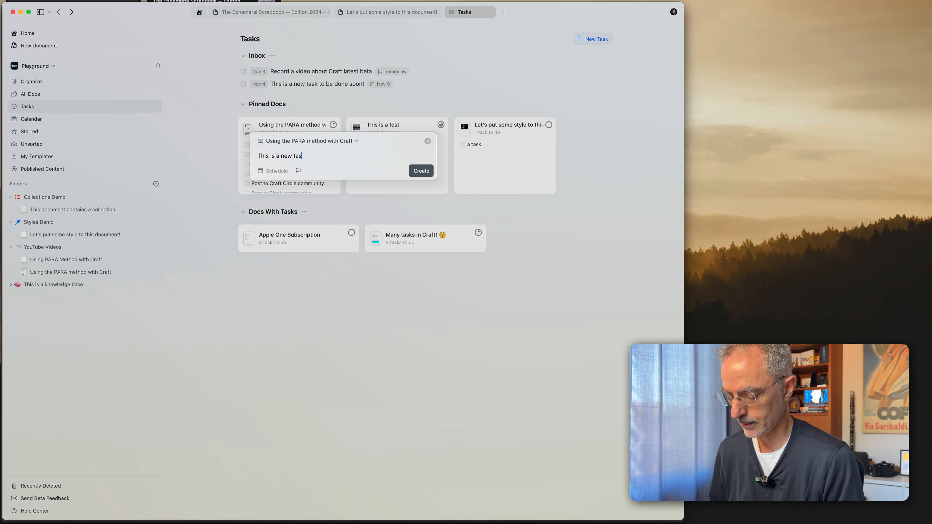
text(k)
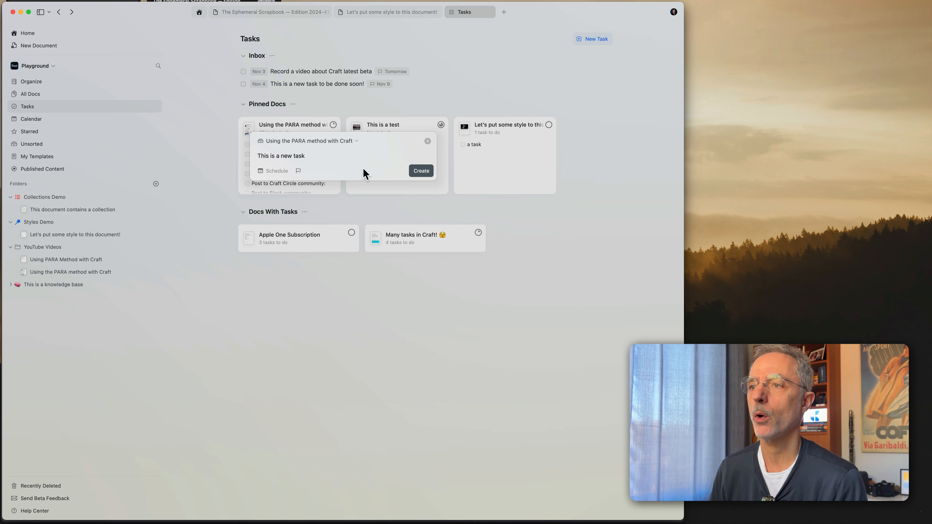
text(- )
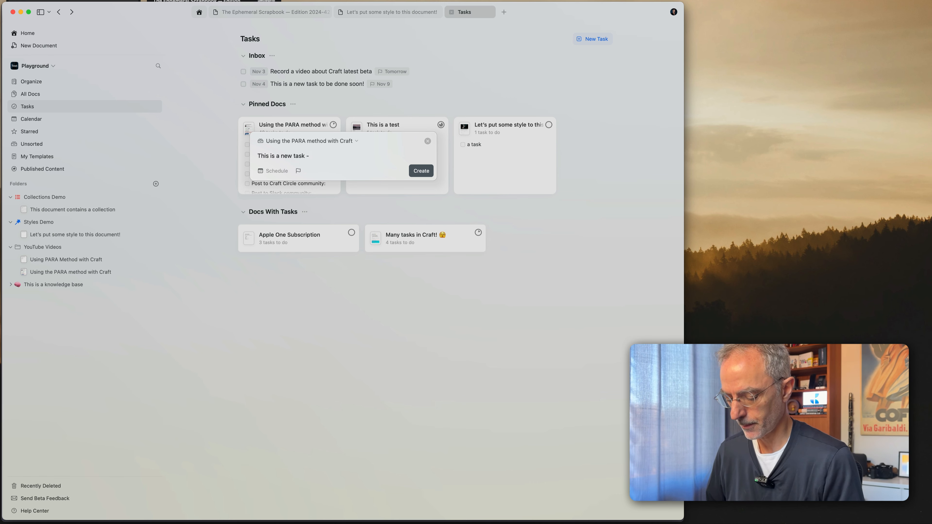
text(HELLO!)
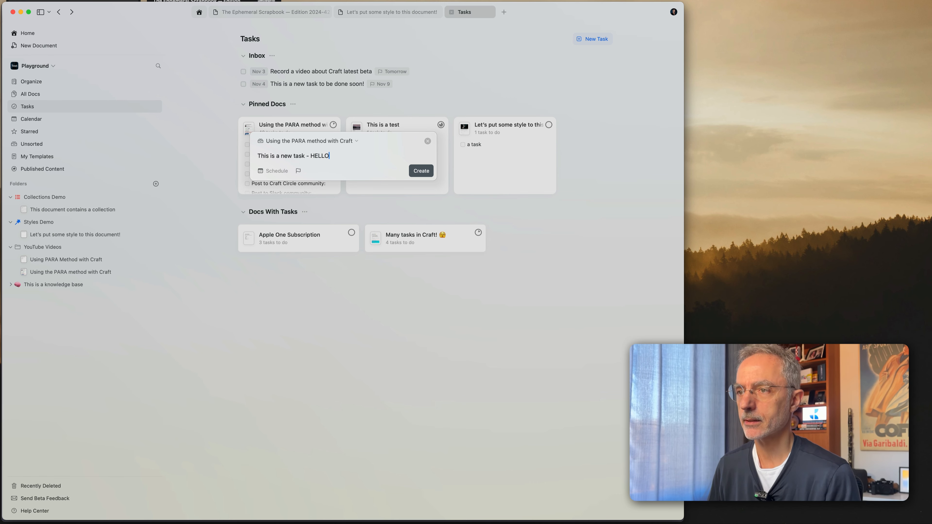